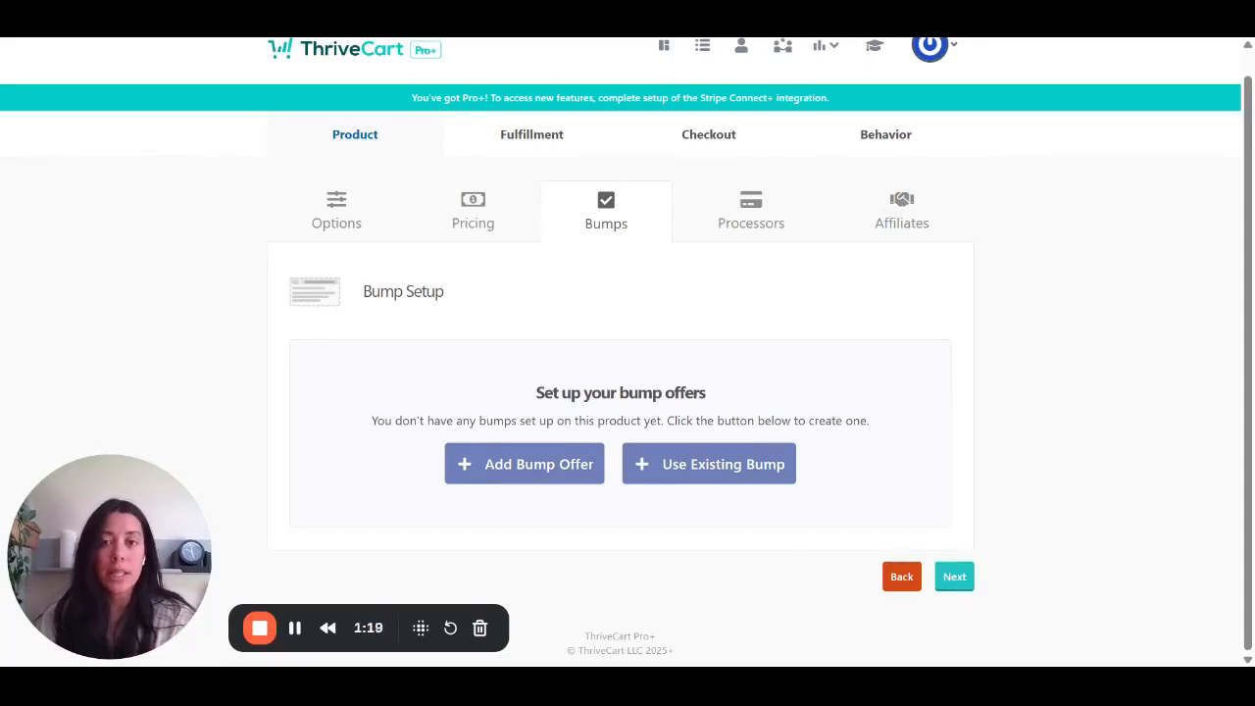
- Proceed past the bump setup without adding an offer and activate Stripe Enhanced as the product's payment processor
click(954, 578)
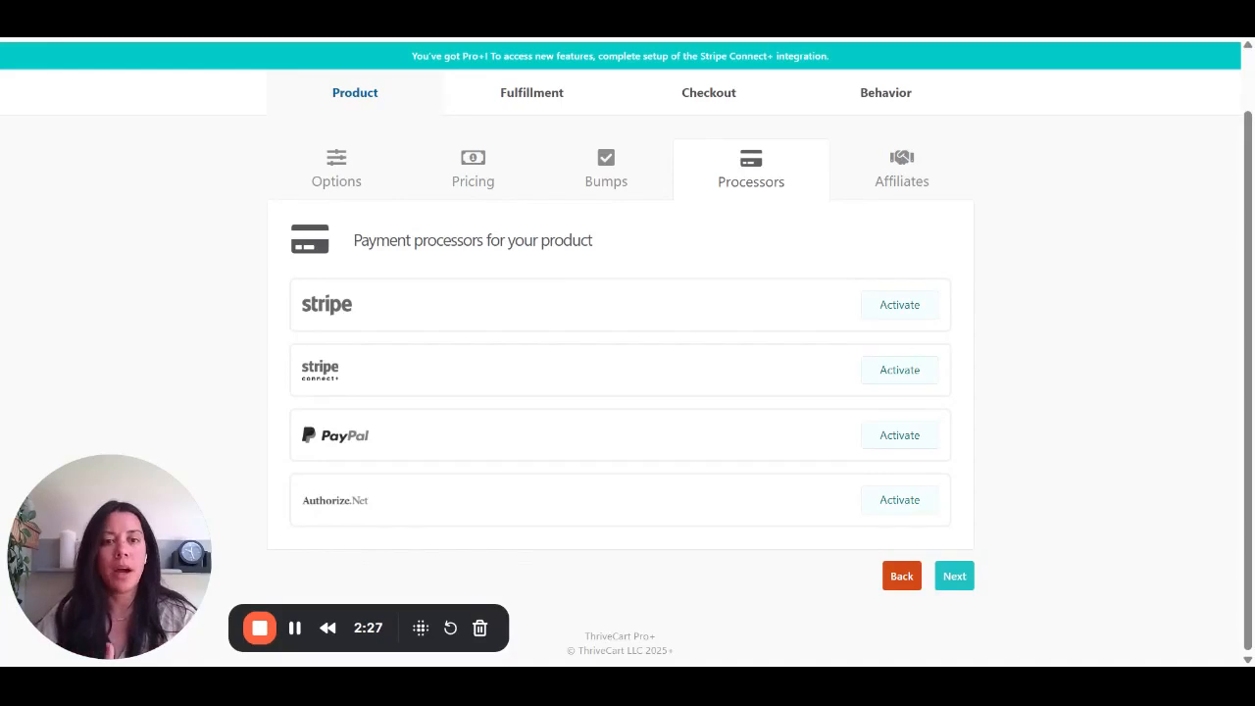
click(910, 316)
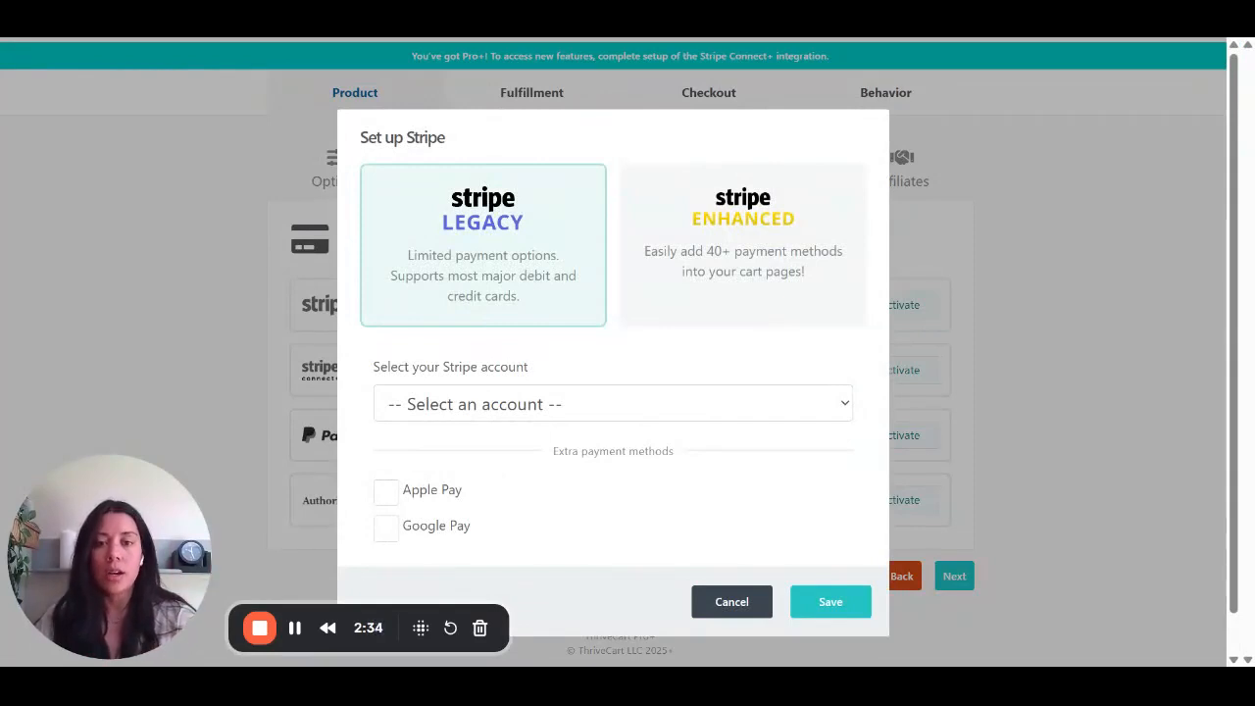
click(744, 284)
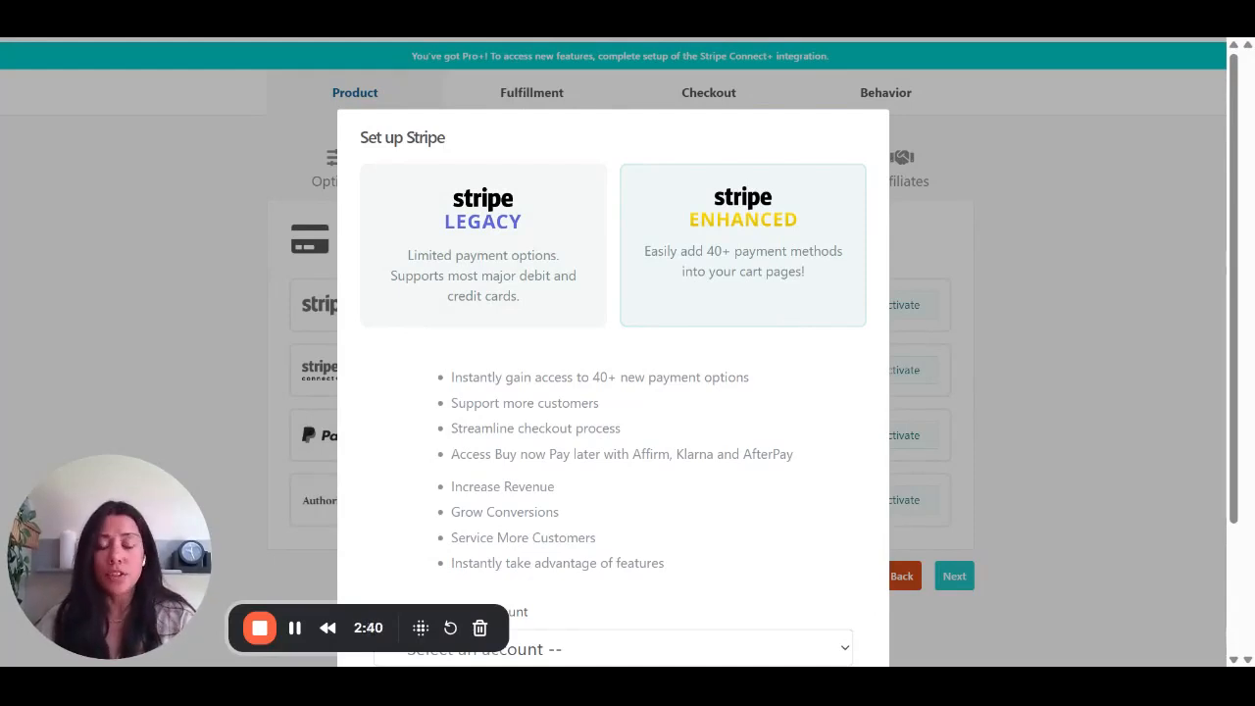
scroll(620, 329, down, 2)
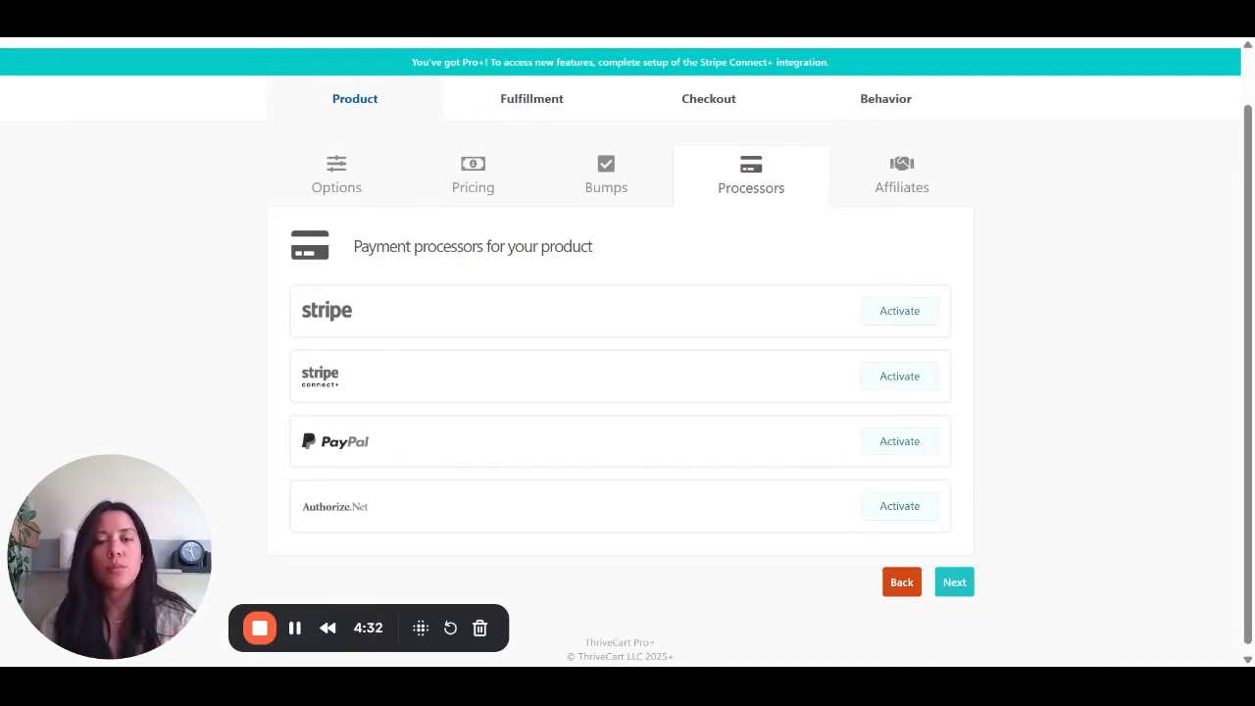
scroll(628, 353, up, 1)
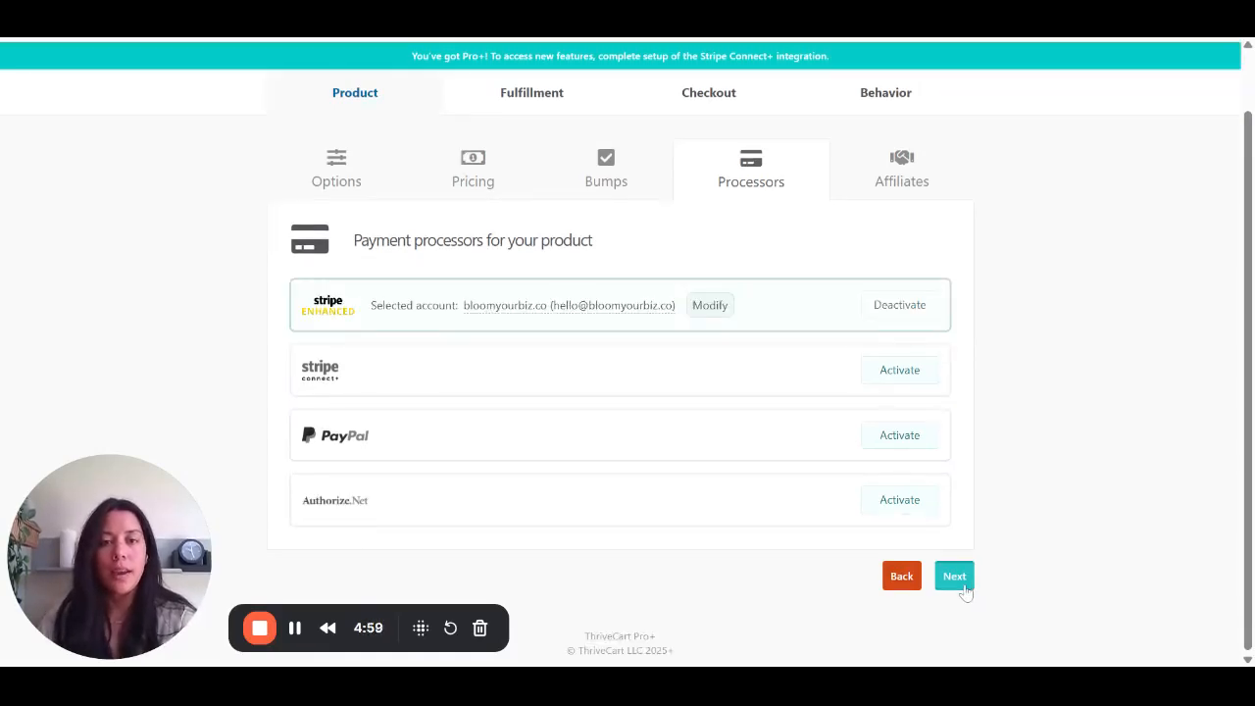
- Leave affiliate promotion disabled and continue to the product's fulfillment settings
click(954, 578)
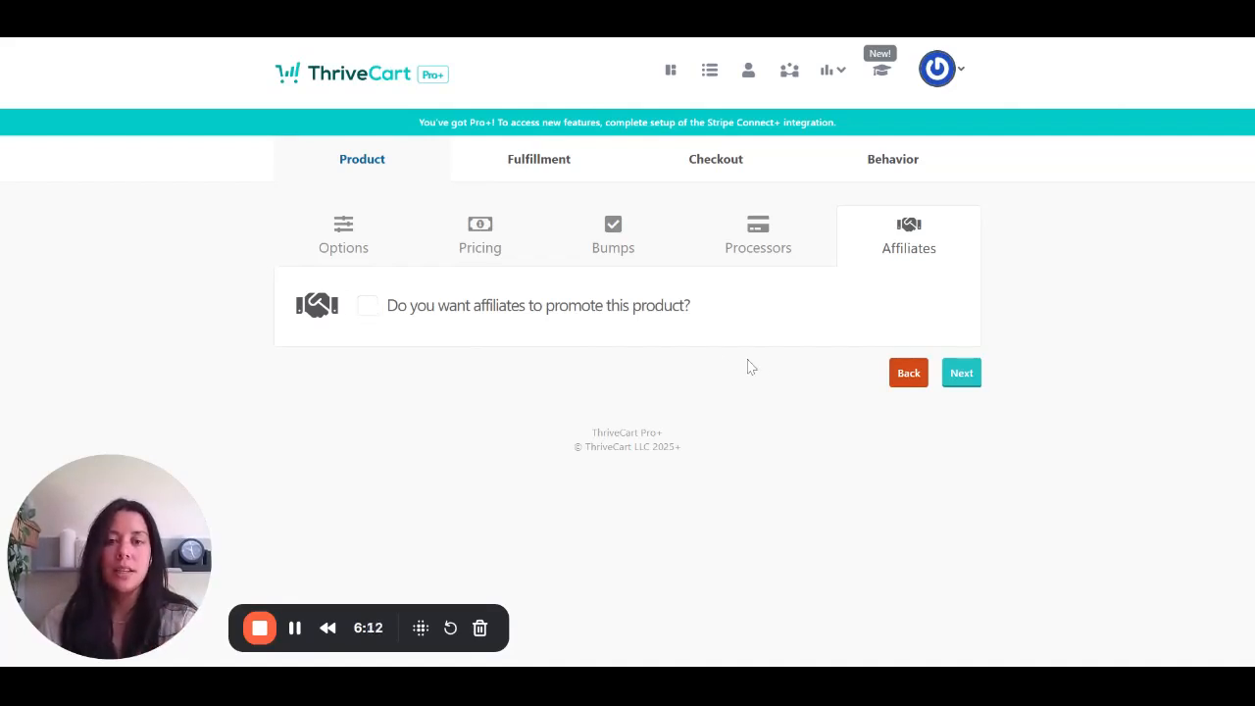
click(960, 374)
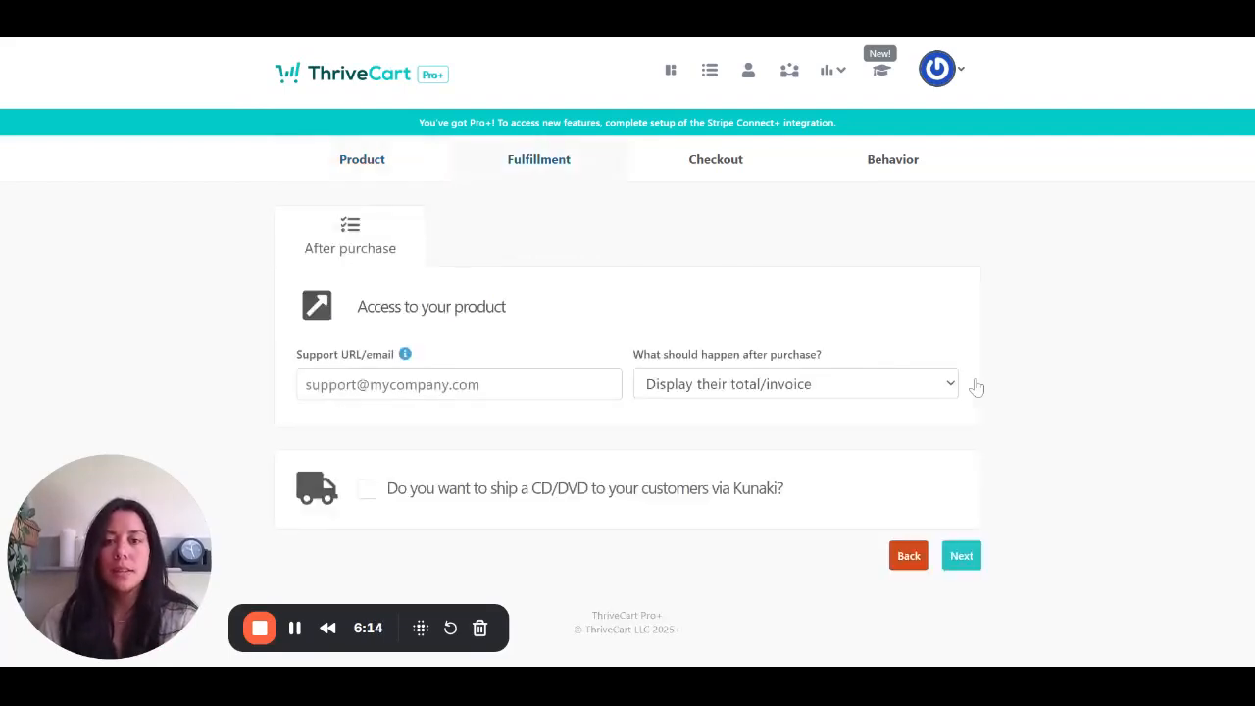
click(363, 172)
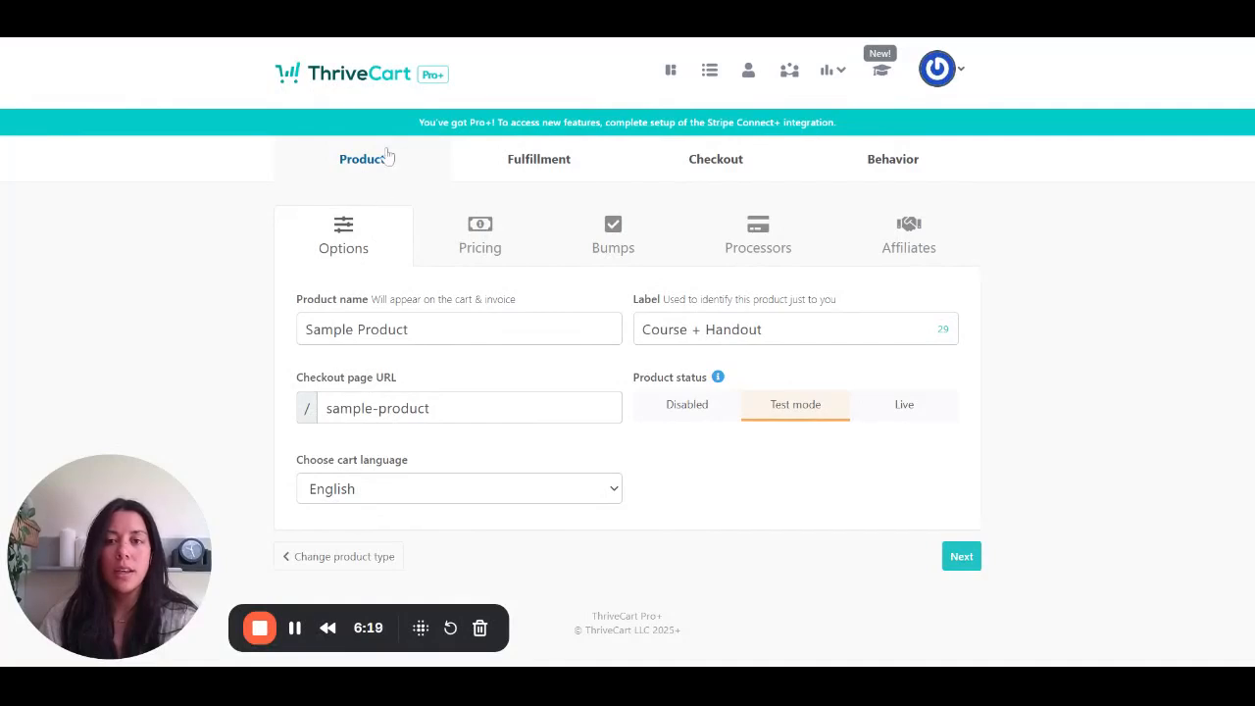
click(565, 168)
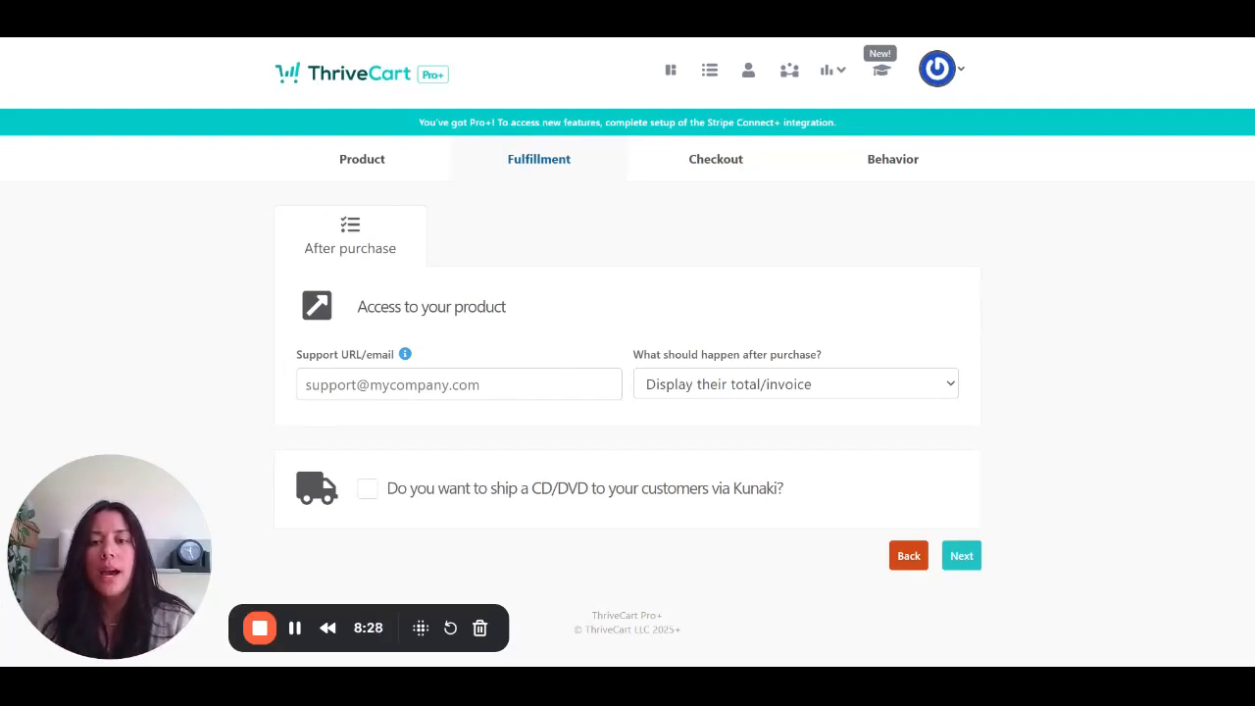
- Enter the support email and set the after-purchase action to "Add them to my membership site"
click(398, 384)
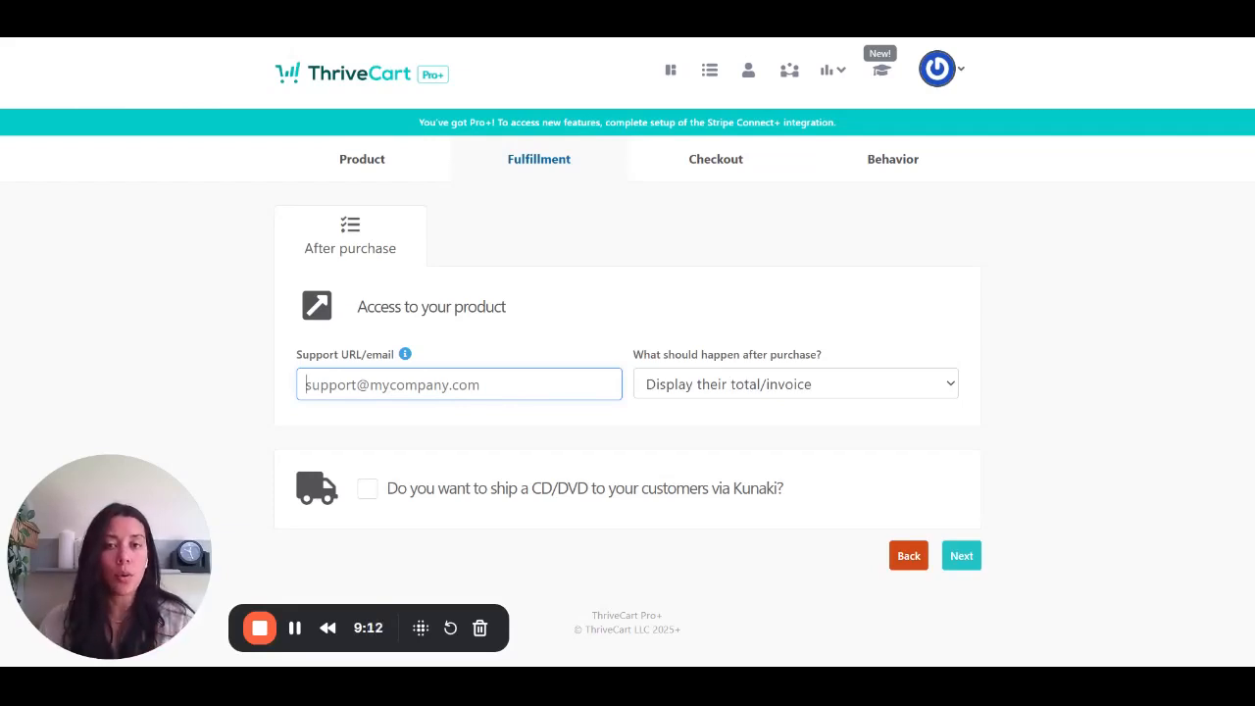
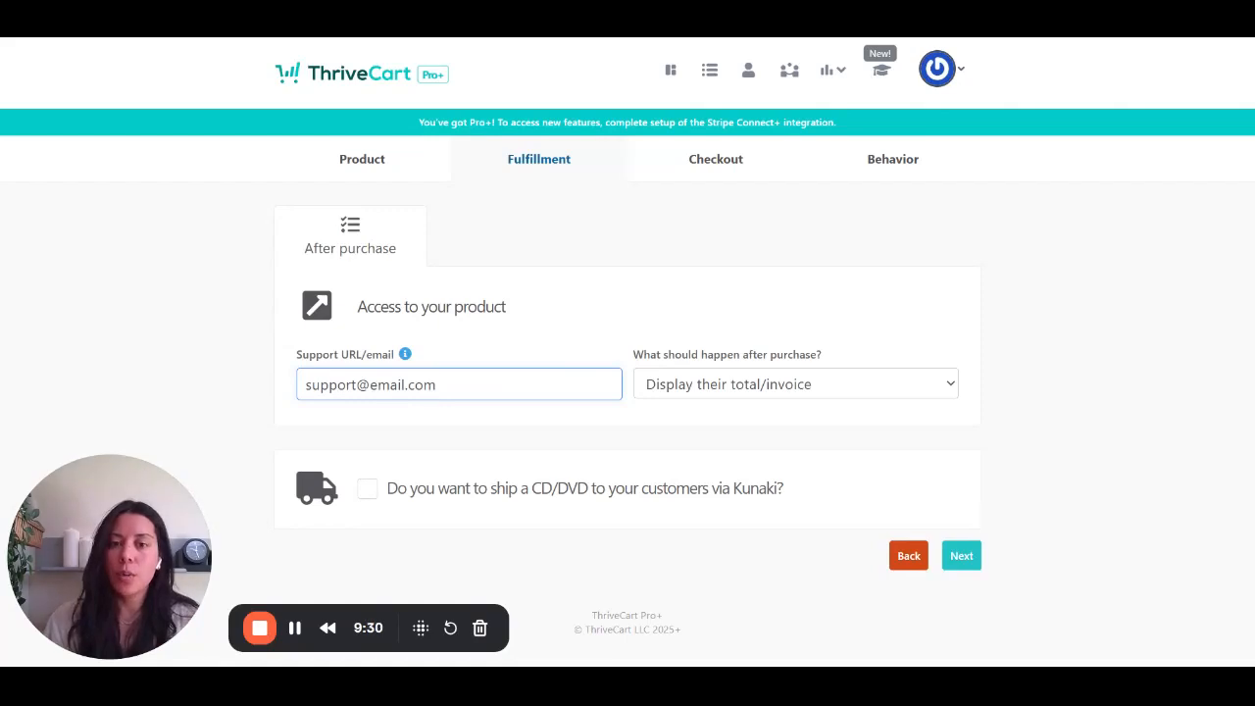
click(843, 389)
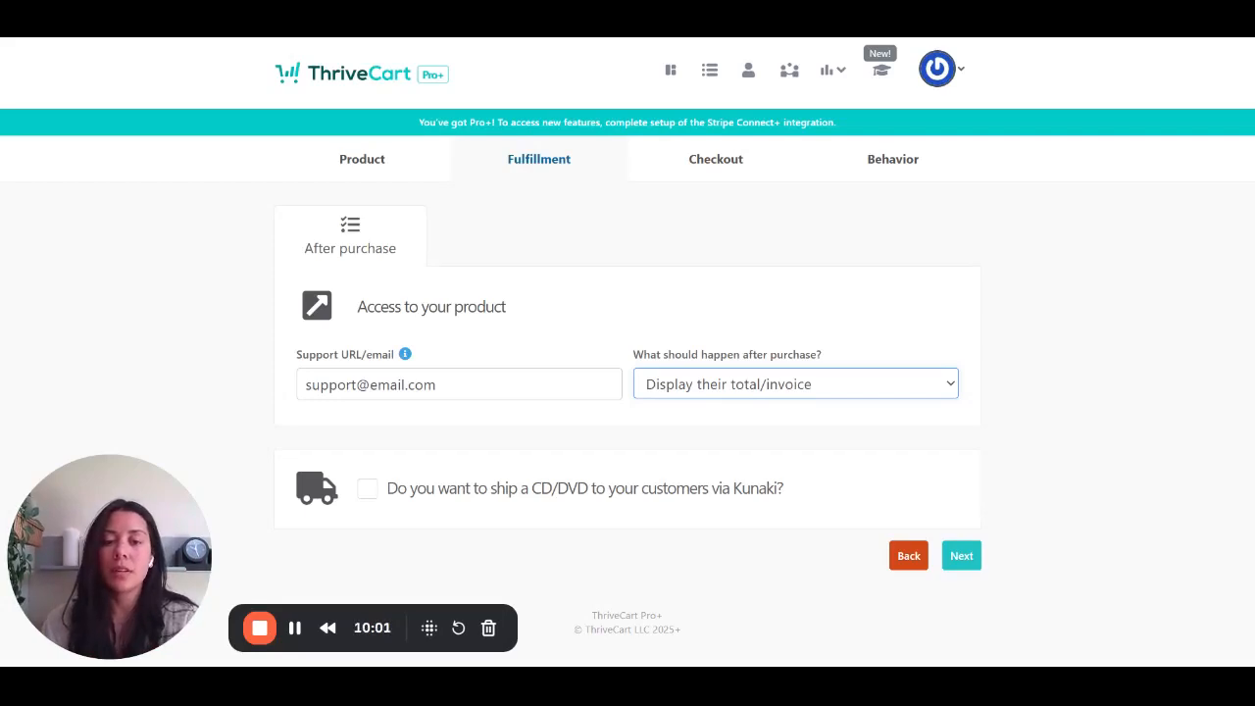
key(Down)
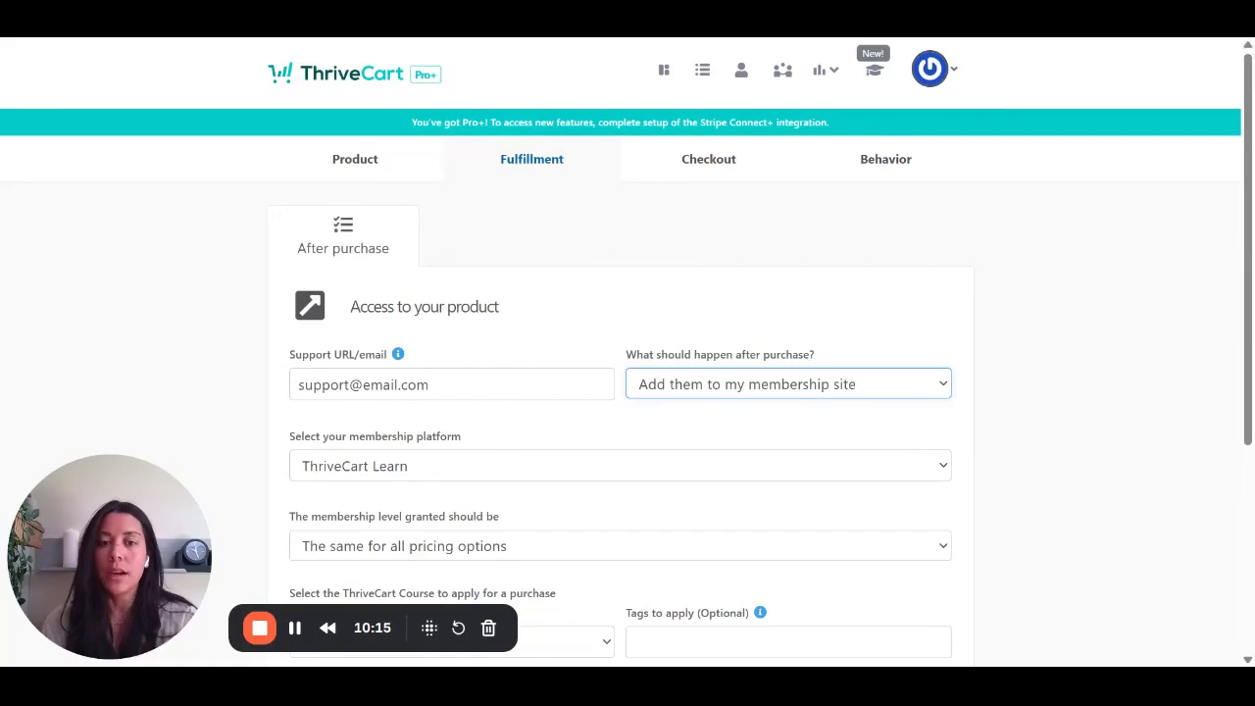
- Review the membership access settings and check the available membership platforms, keeping ThriveCart Learn
scroll(1016, 336, down, 2)
scroll(914, 317, down, 1)
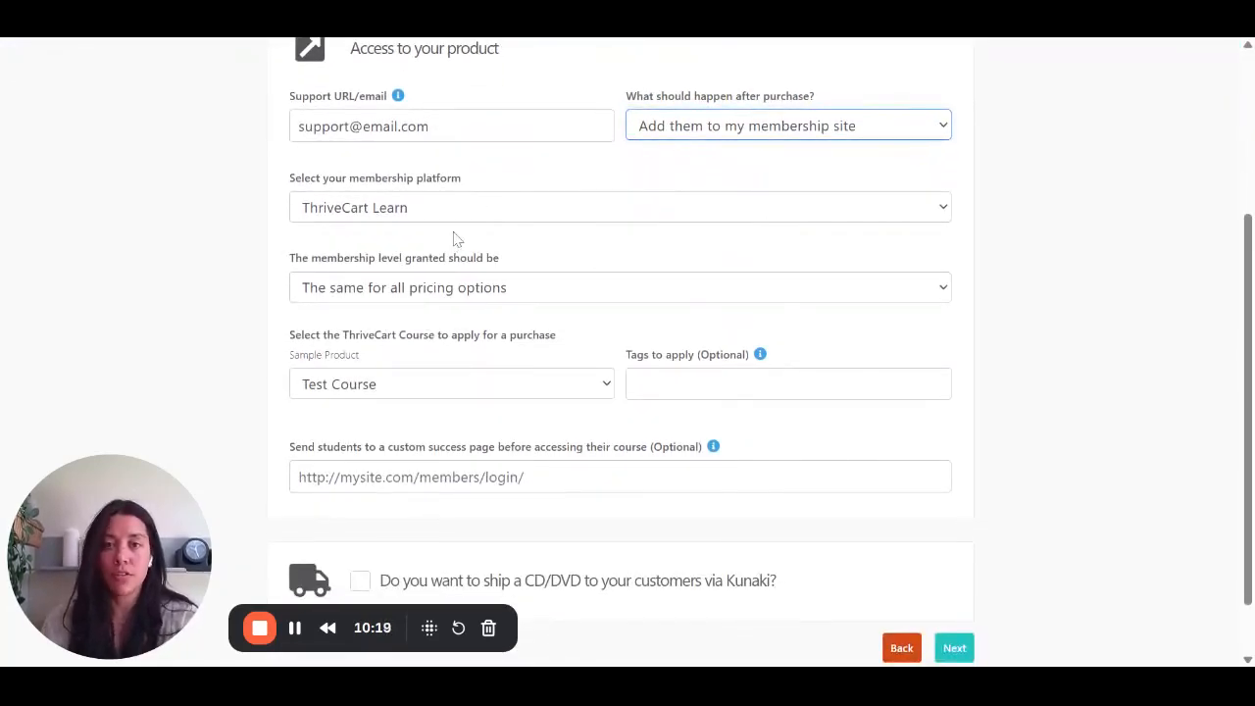
scroll(550, 235, up, 1)
click(538, 237)
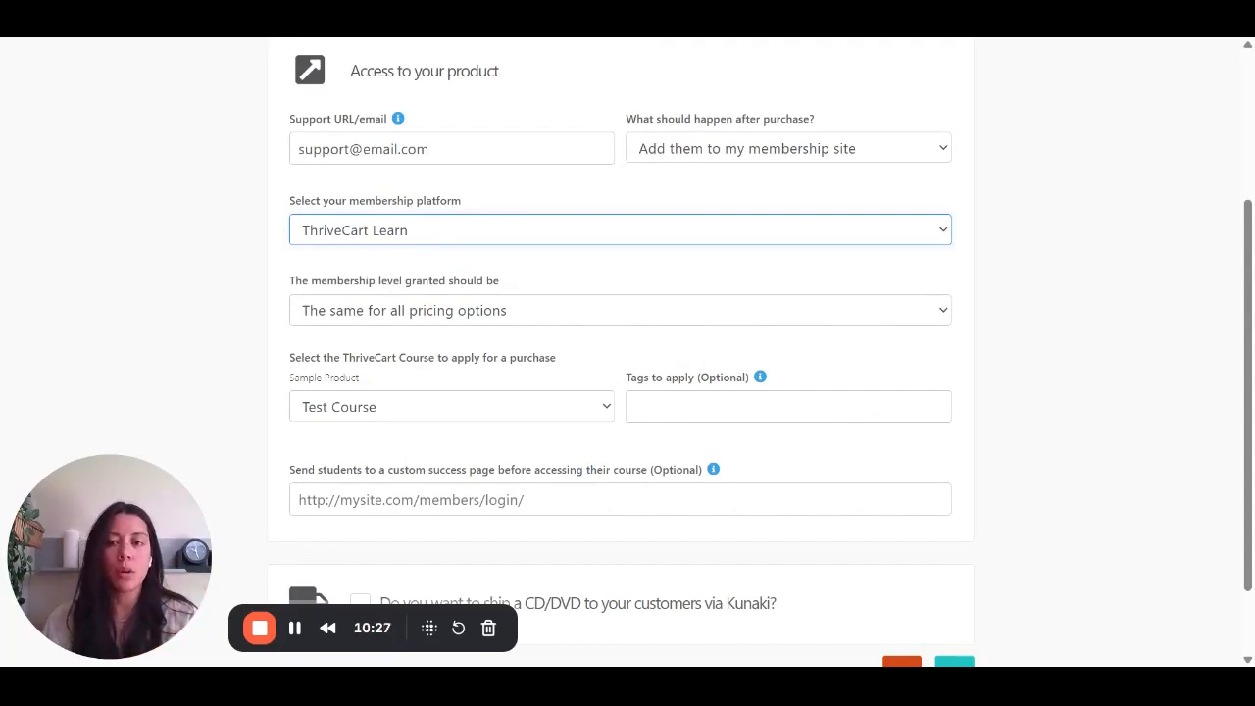
scroll(873, 266, up, 3)
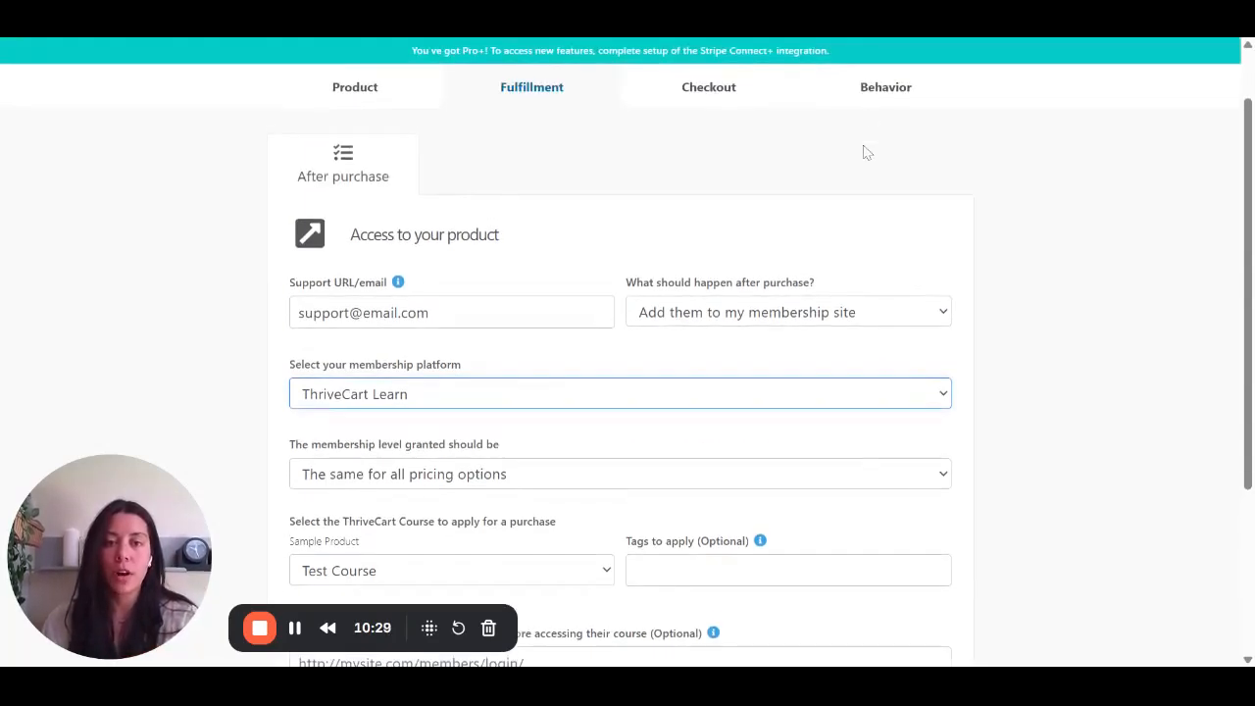
scroll(867, 153, up, 1)
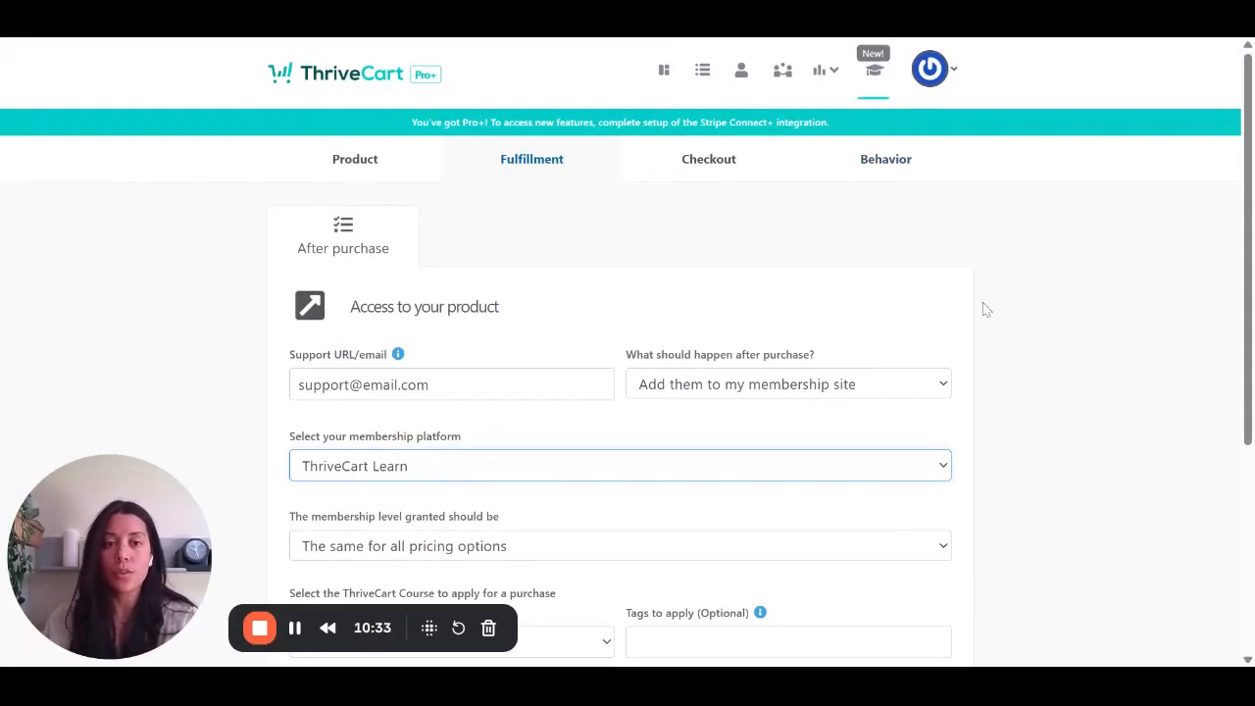
scroll(986, 309, down, 3)
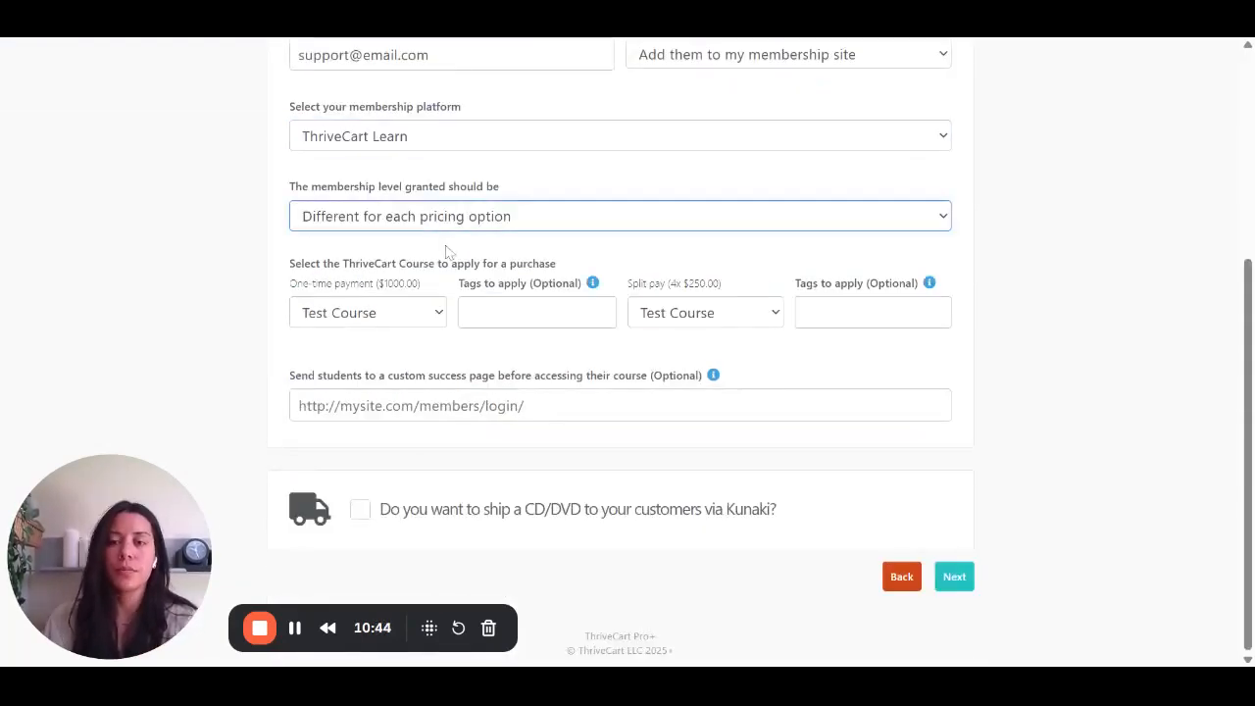
click(739, 217)
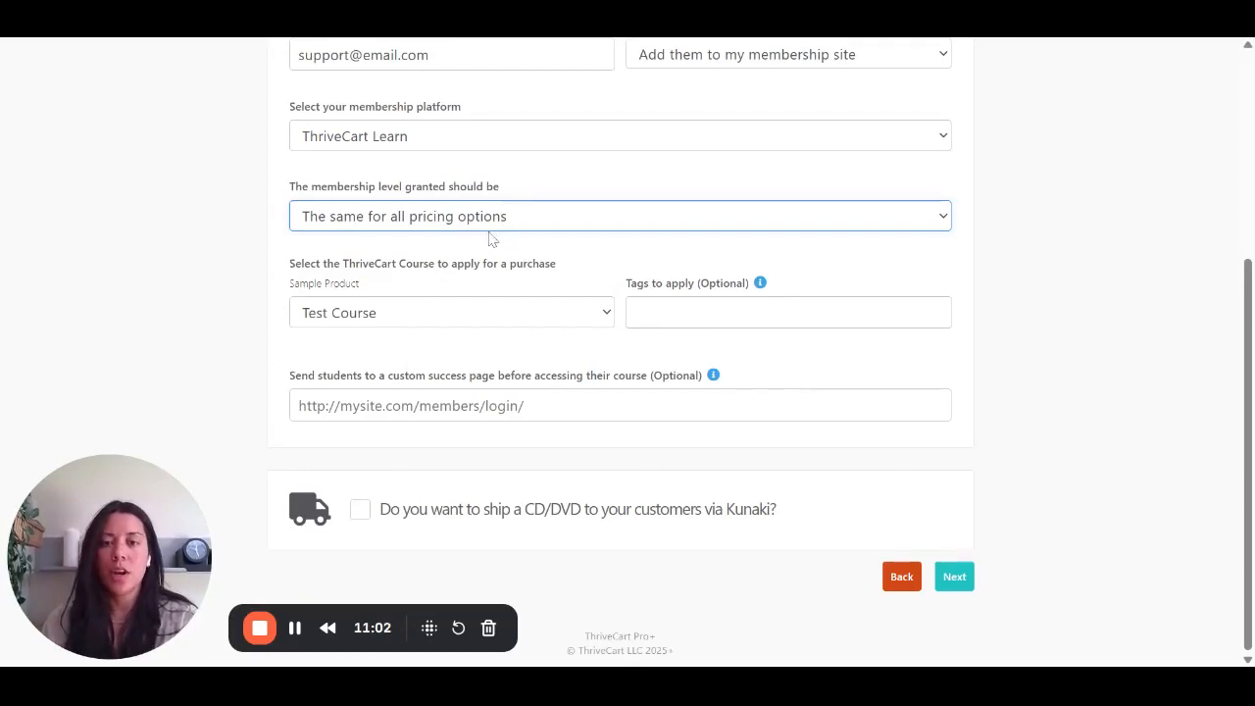
key(Down)
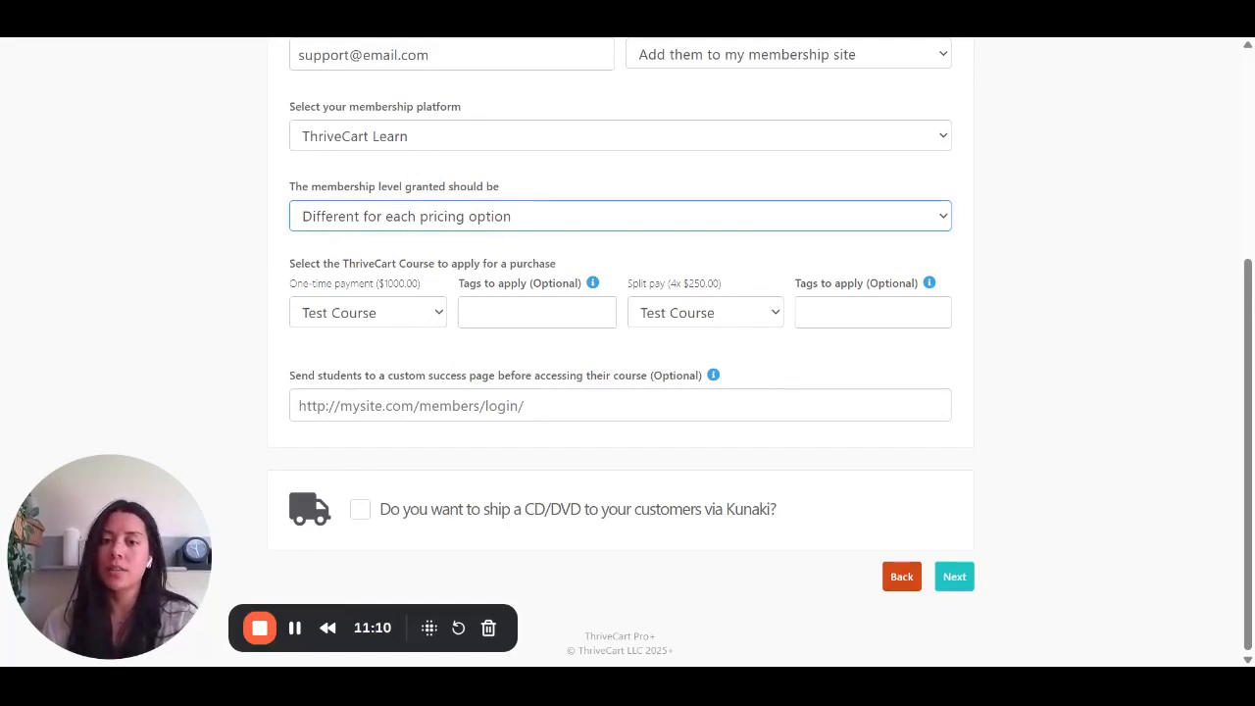
click(492, 240)
- Add the tag "Purchased Sample Course" to students who are granted the Test Course on purchase
key(Tab)
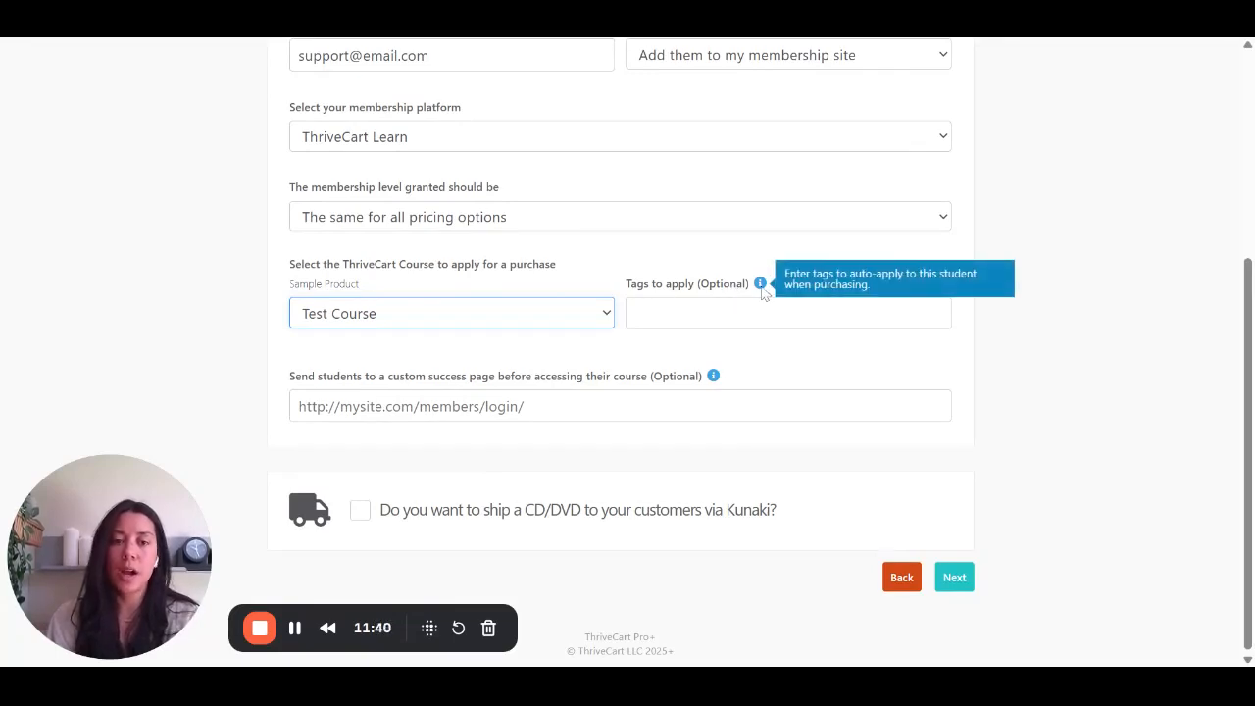
key(Tab)
text(Purchases Sa)
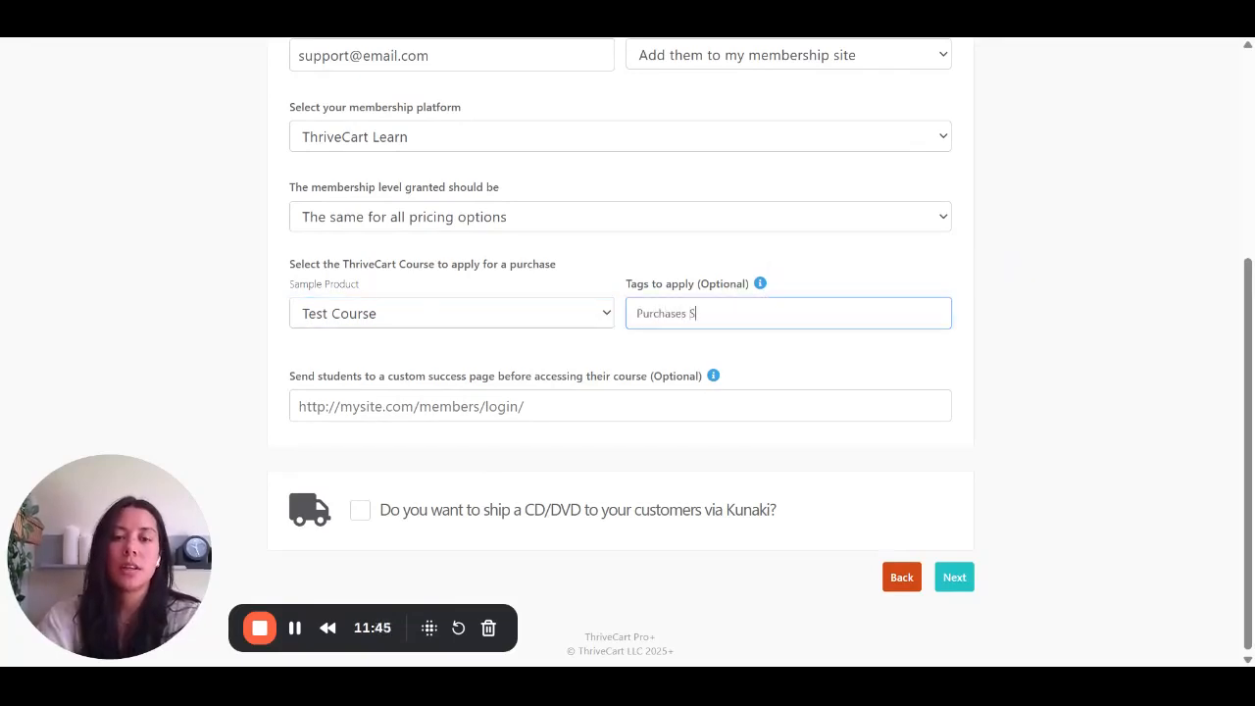
key(BackSpace)
key(BackSpace)
key(BackSpace)
key(BackSpace)
text(d Sampl)
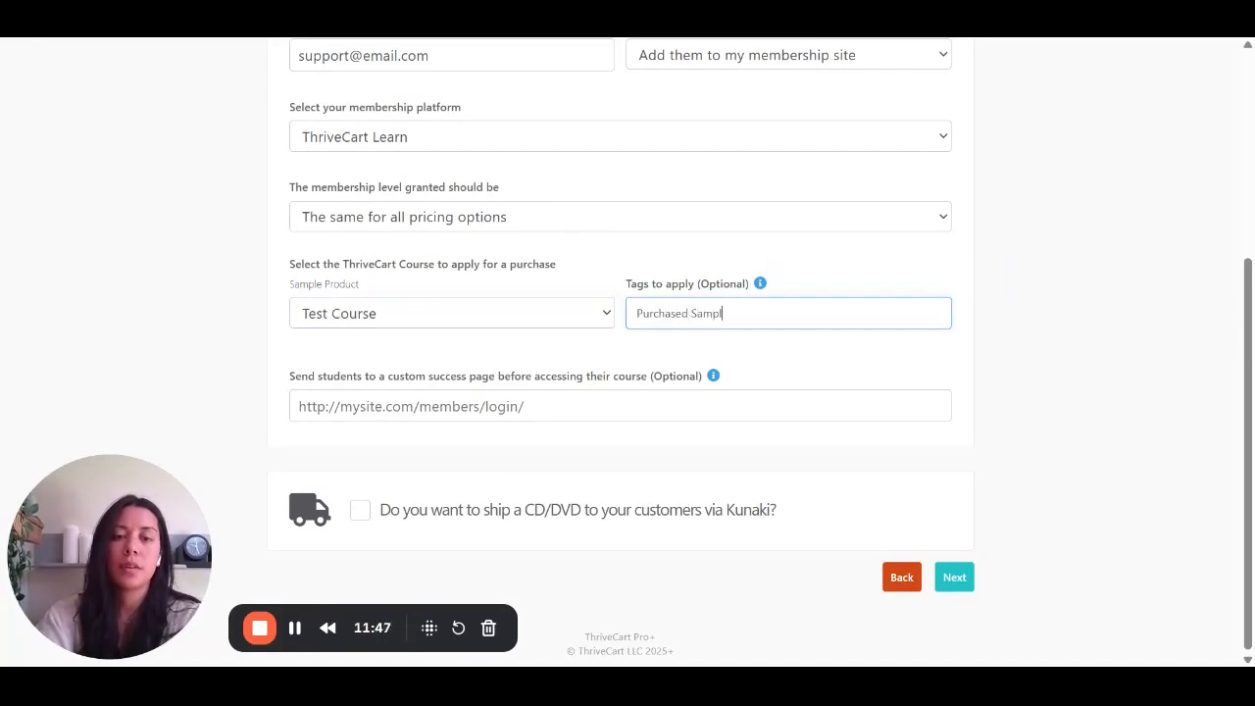
text(e Course)
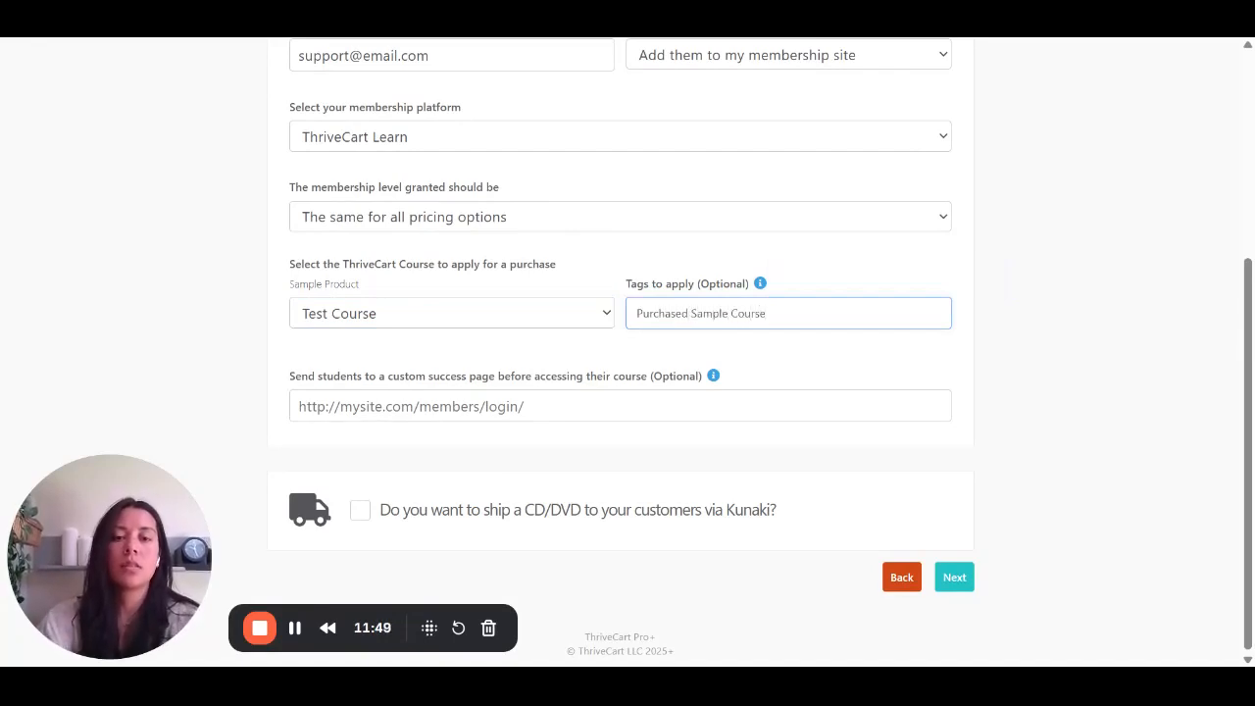
key(Return)
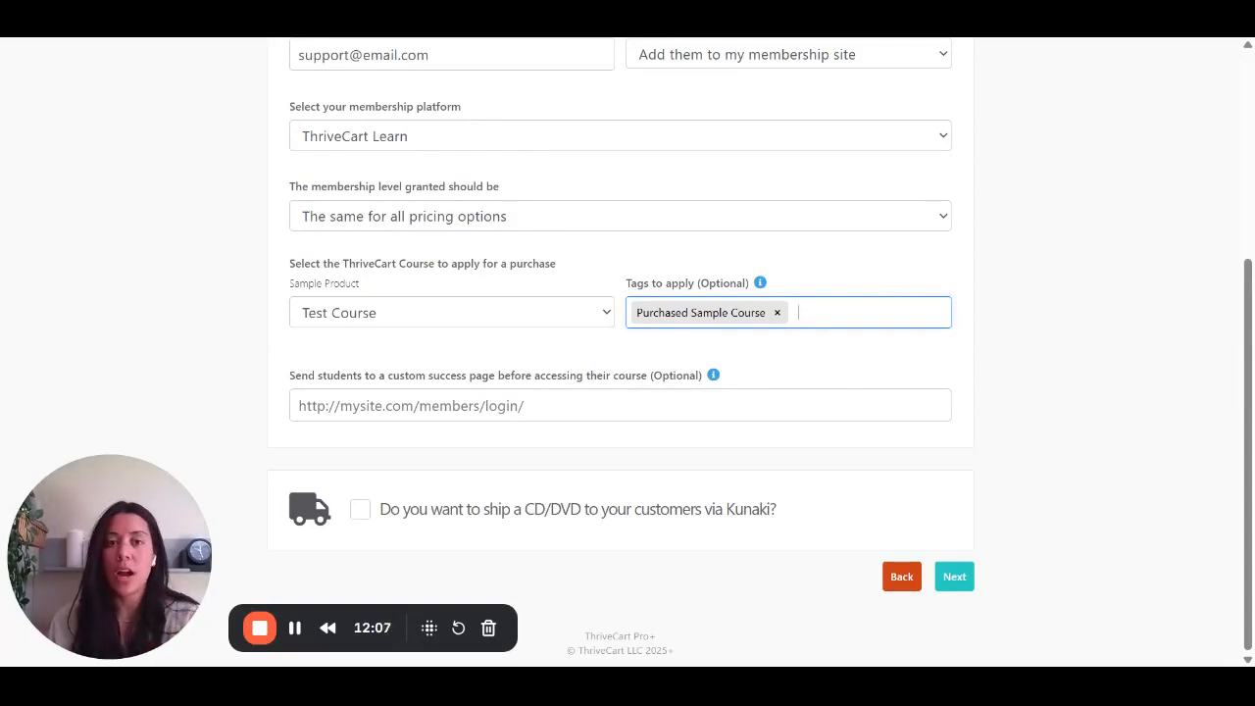
- Recheck the after-purchase access settings, keep them as configured, and continue to the checkout design settings
scroll(826, 252, up, 1)
click(814, 139)
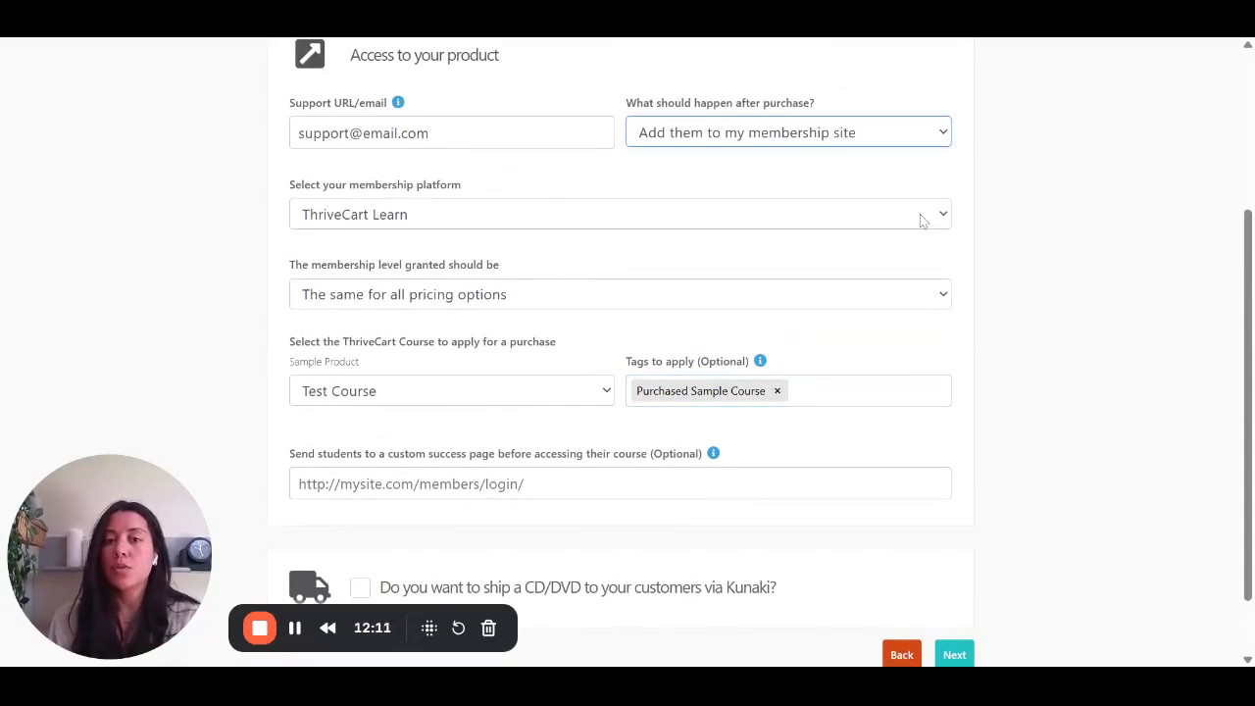
click(1025, 251)
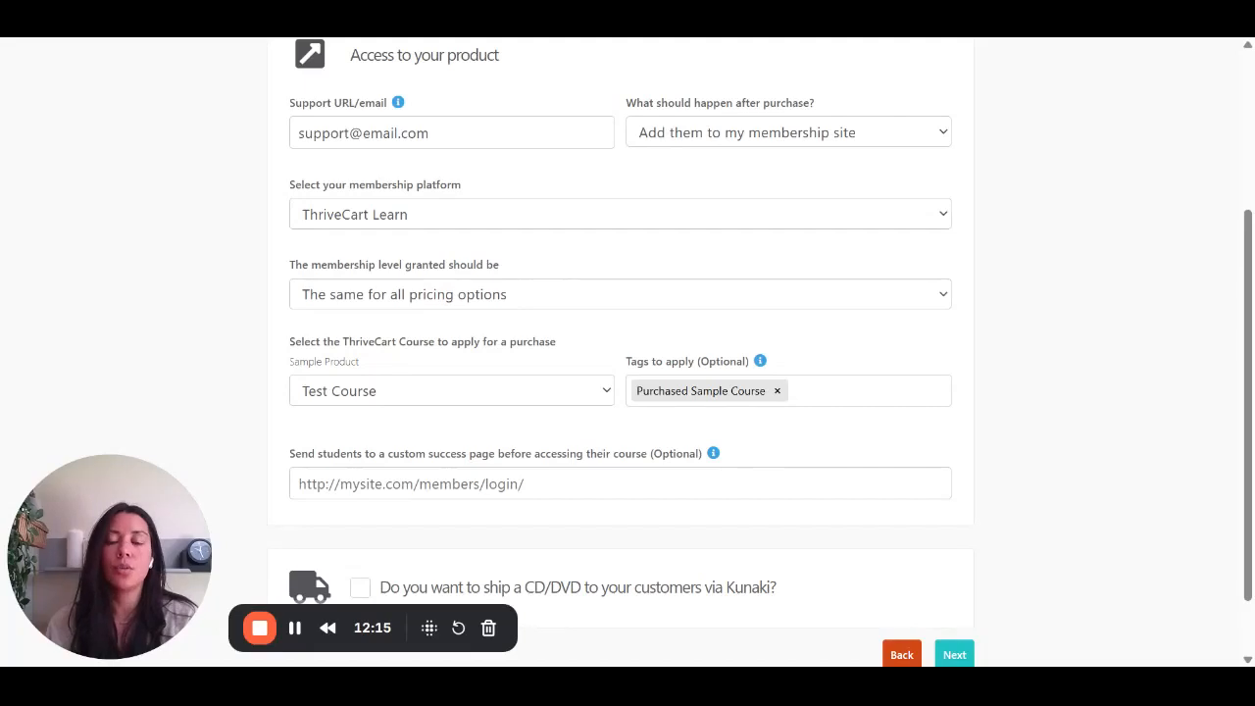
scroll(628, 353, down, 1)
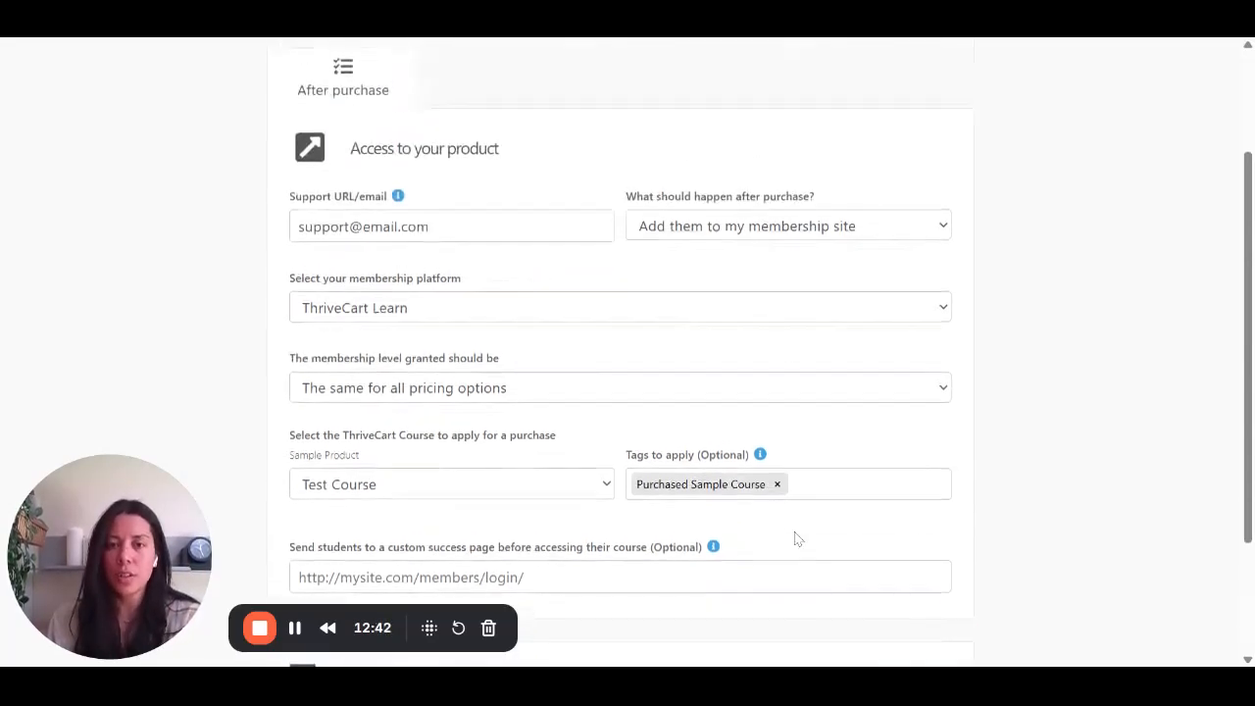
scroll(796, 538, down, 2)
scroll(1036, 460, up, 3)
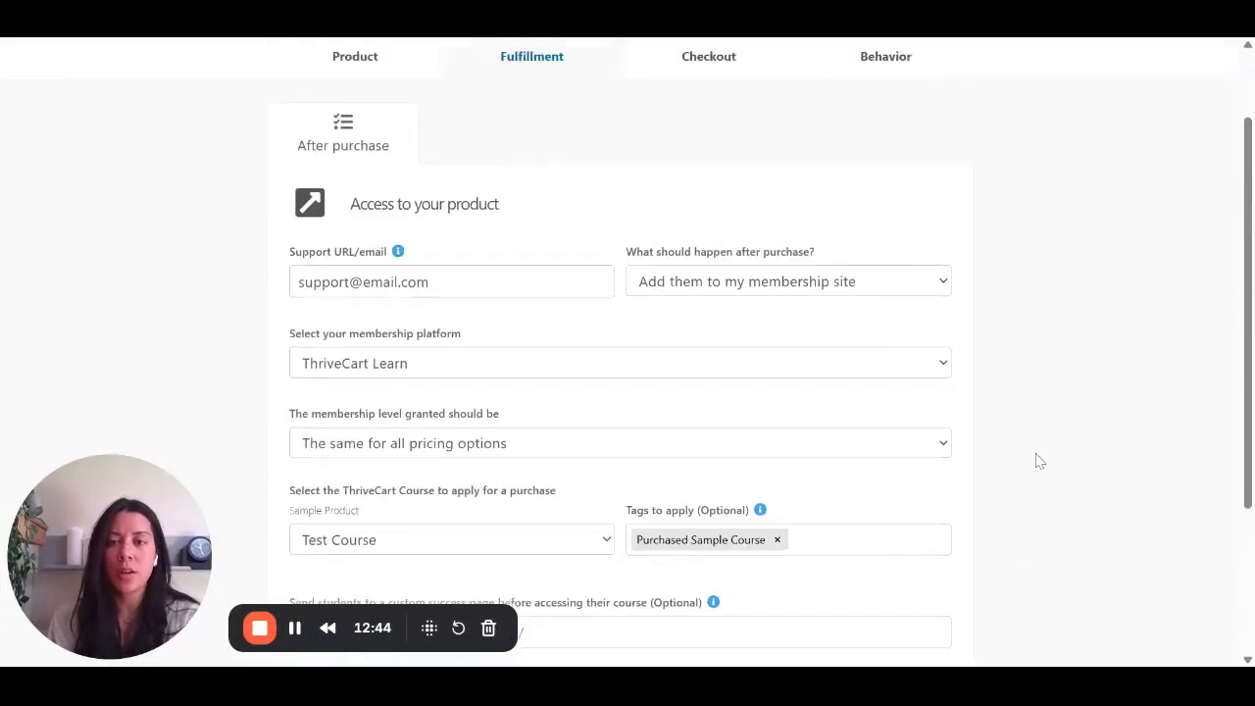
scroll(1039, 461, down, 3)
click(960, 579)
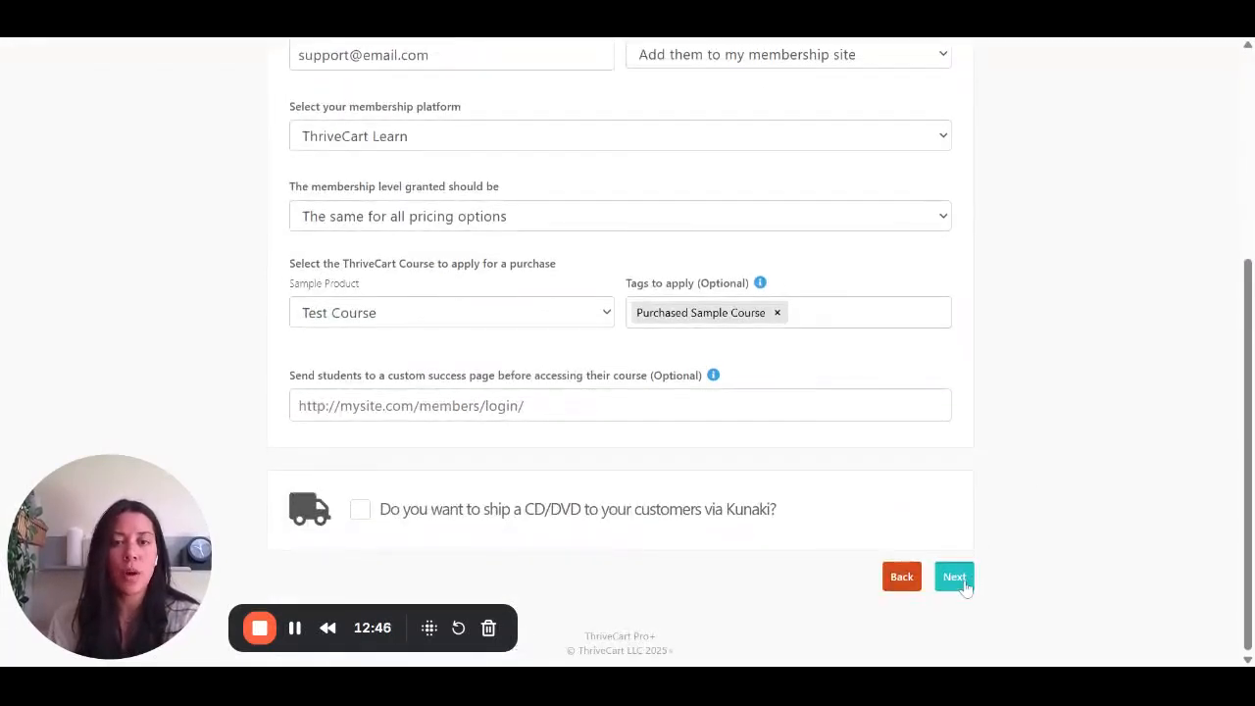
- Open the gallery of checkout page designs for the product
scroll(994, 398, up, 3)
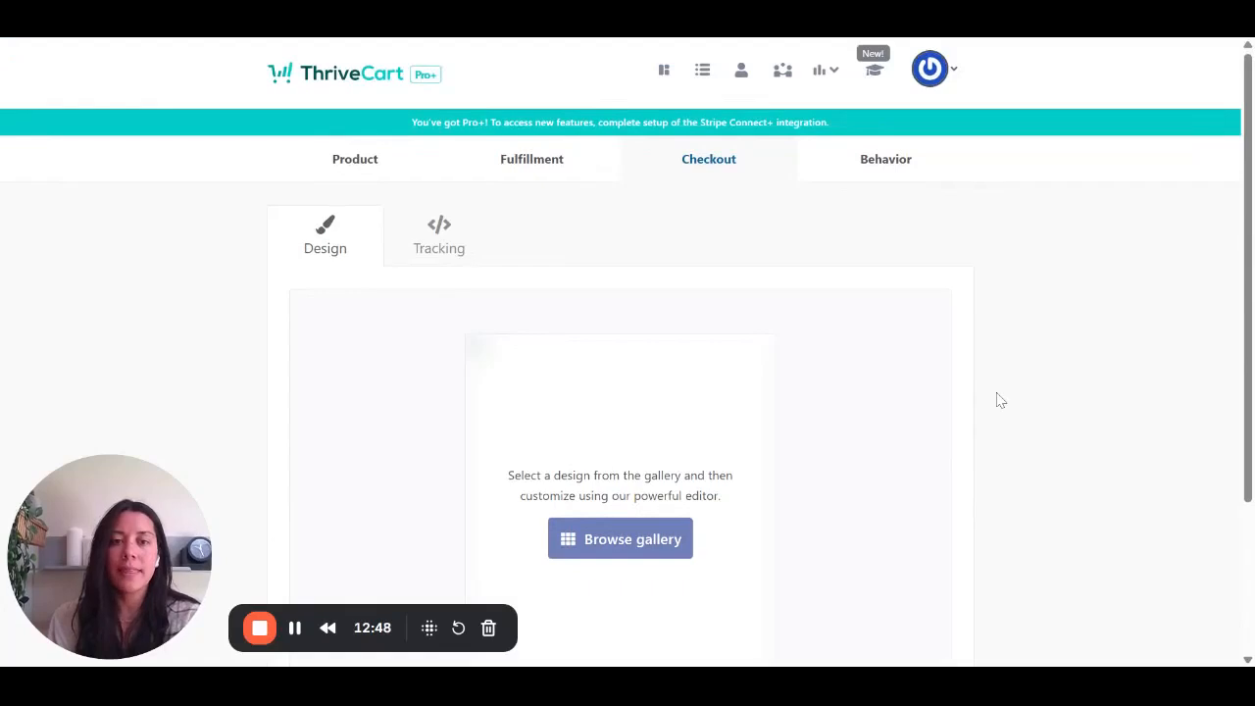
scroll(594, 205, down, 2)
scroll(594, 205, up, 1)
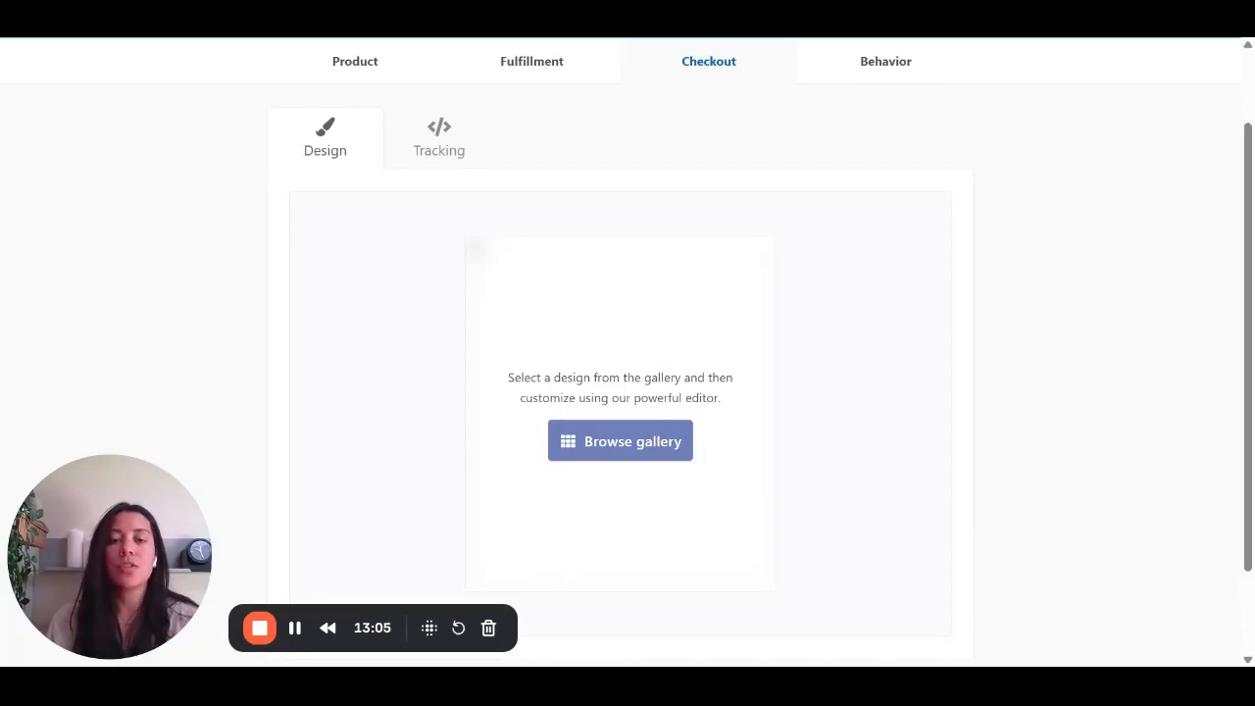
scroll(623, 294, down, 2)
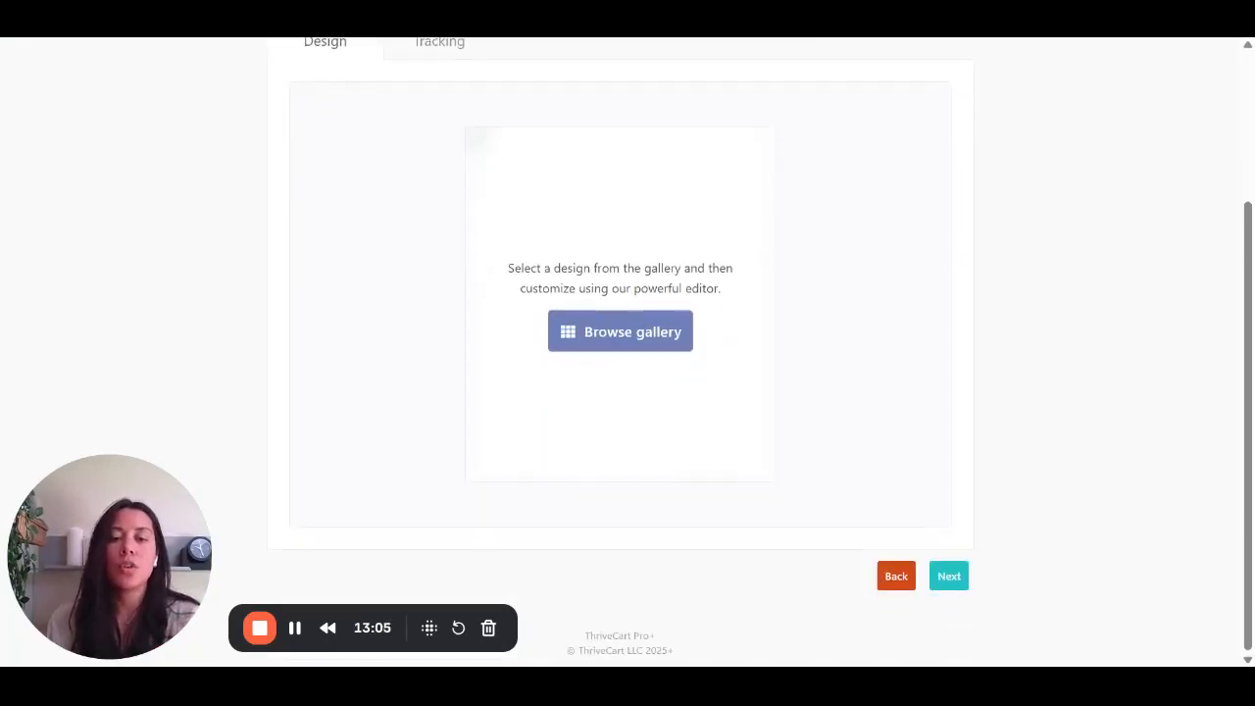
click(622, 332)
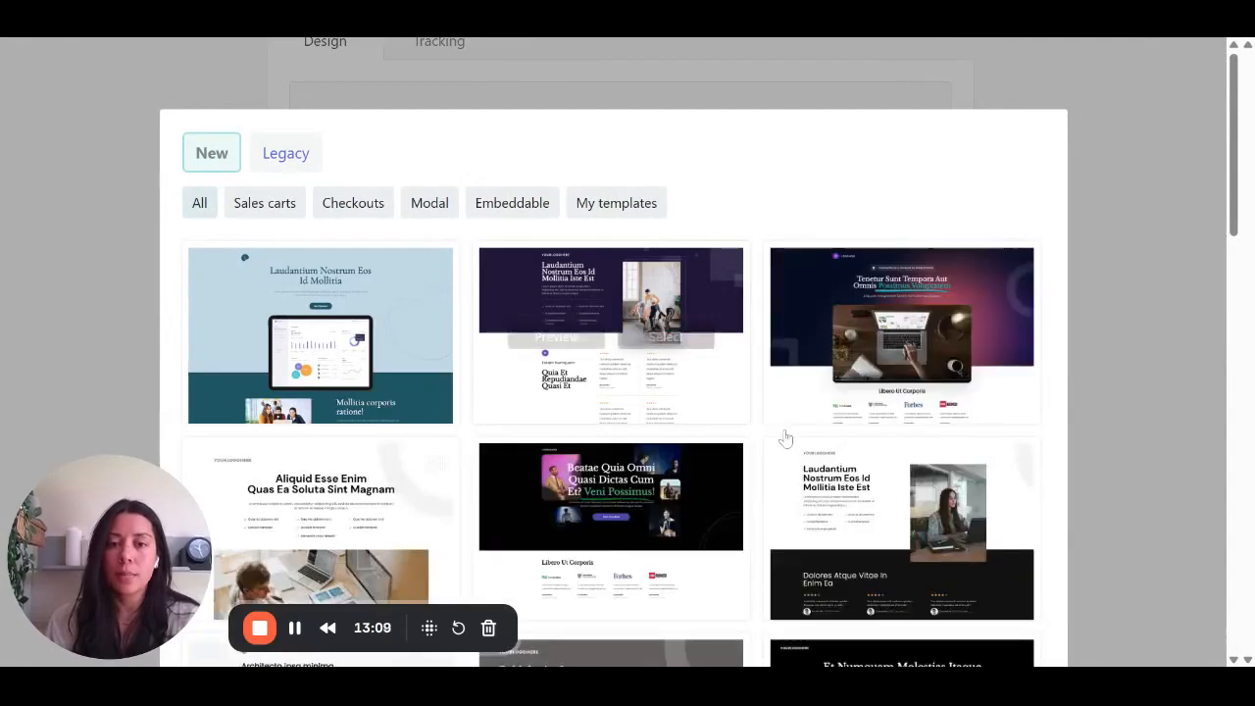
- Browse the new checkout templates in the gallery, including the modal and embeddable designs
scroll(785, 436, down, 10)
scroll(862, 470, down, 4)
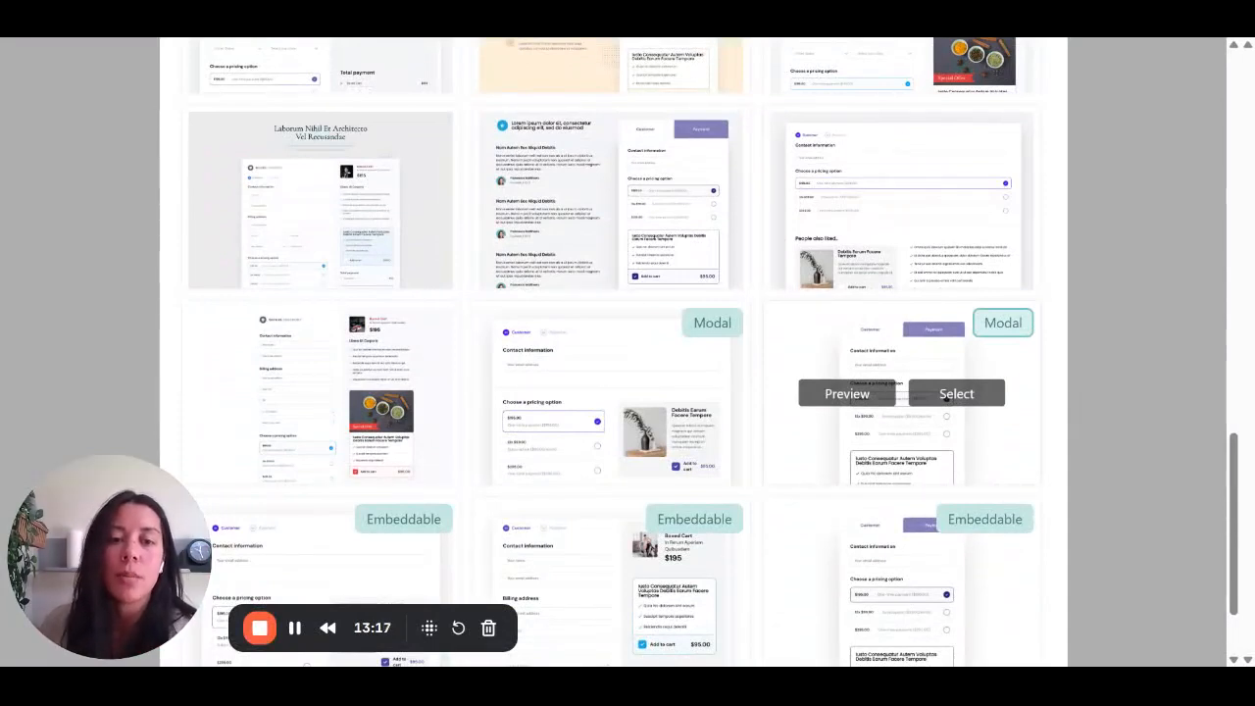
scroll(940, 431, down, 3)
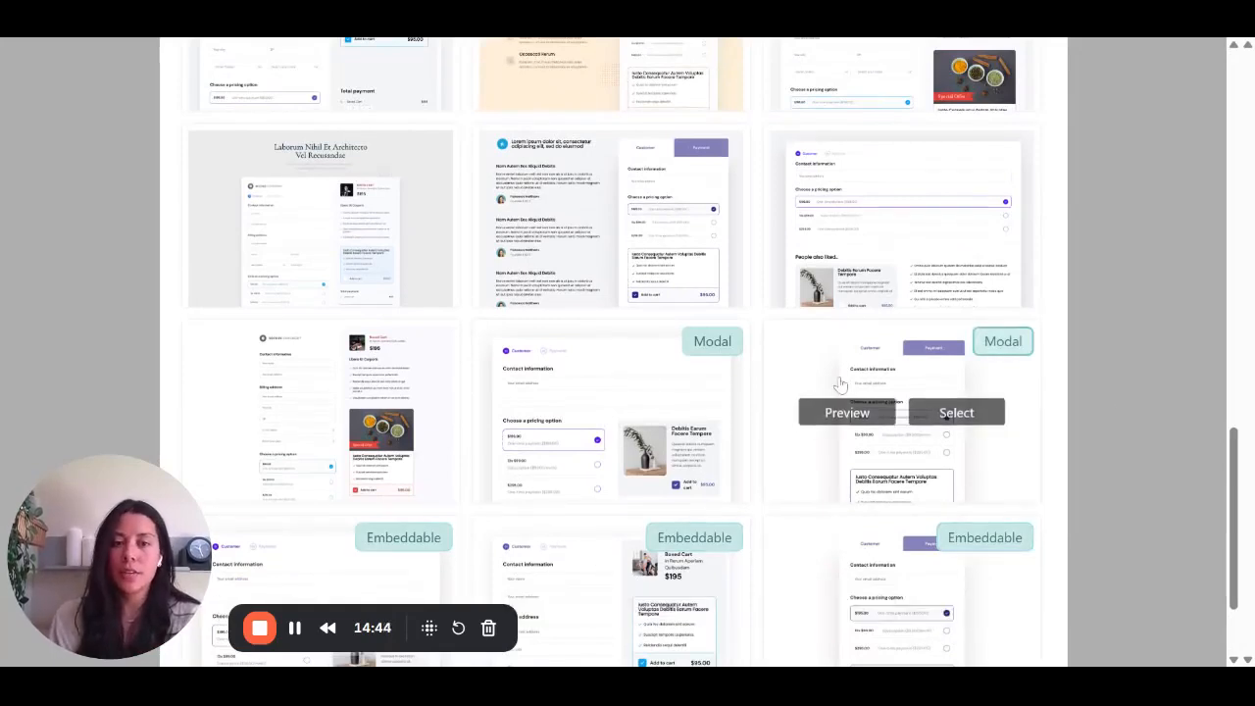
mouse_move(971, 440)
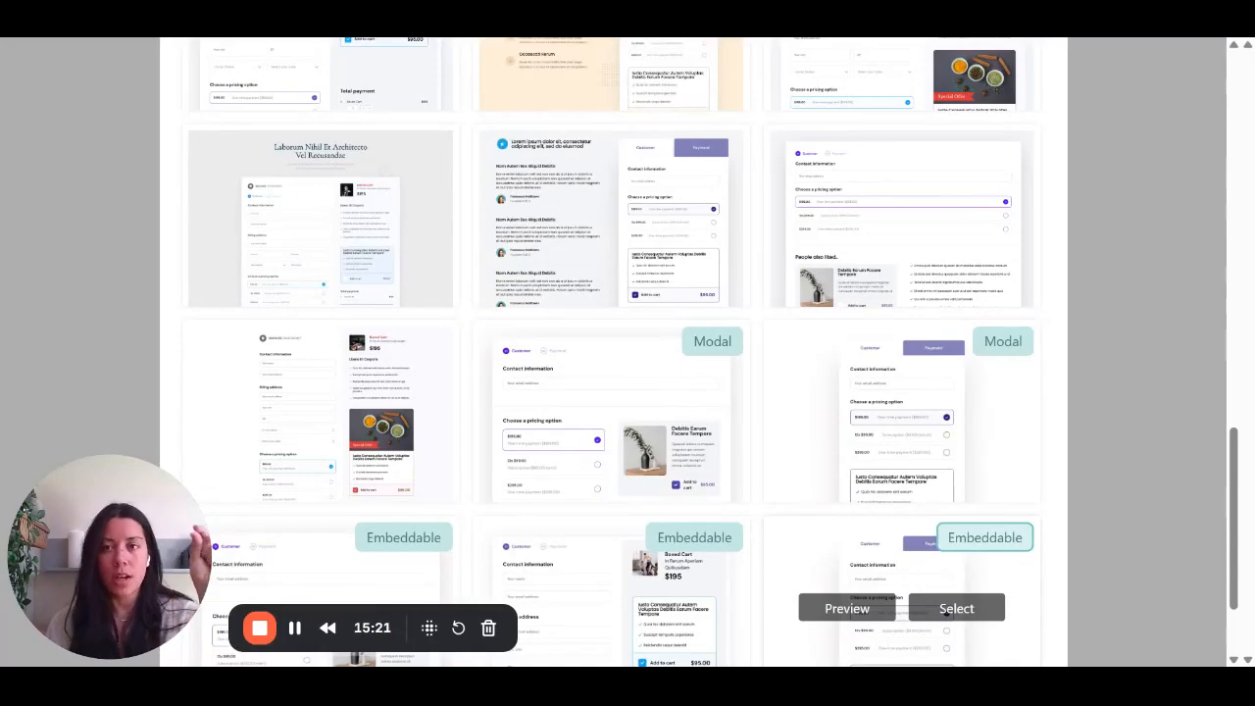
scroll(774, 588, up, 1)
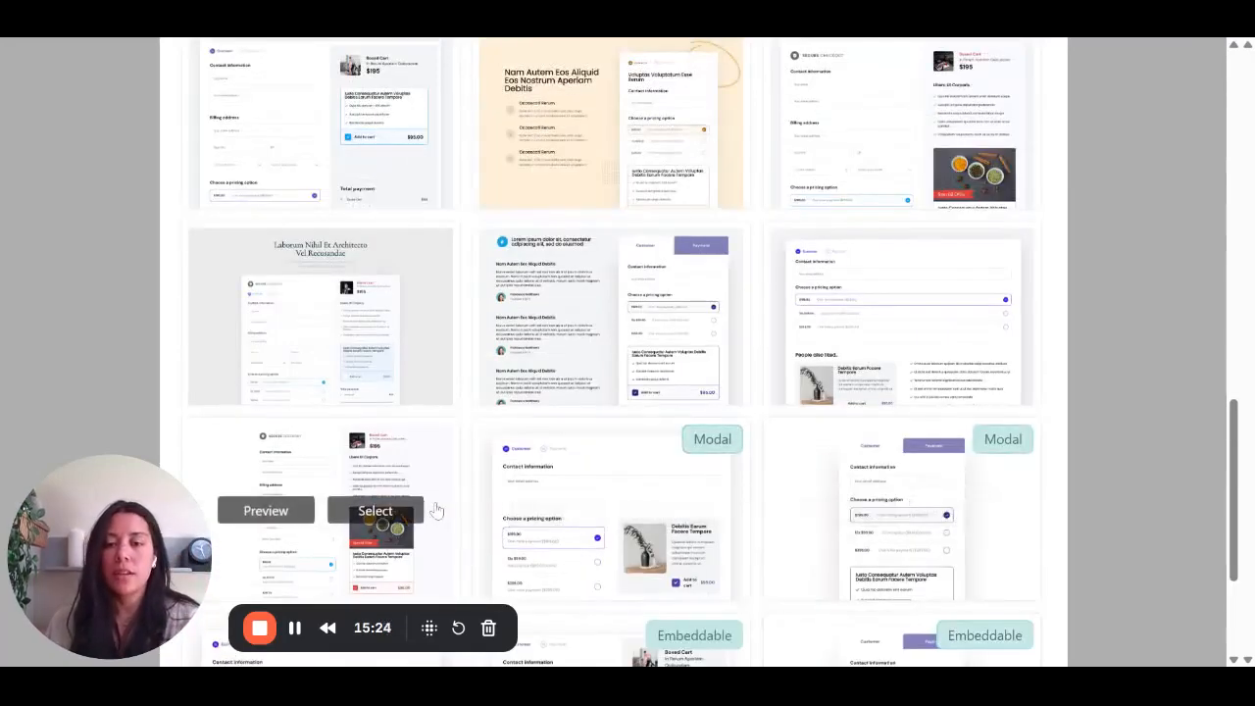
scroll(680, 283, up, 3)
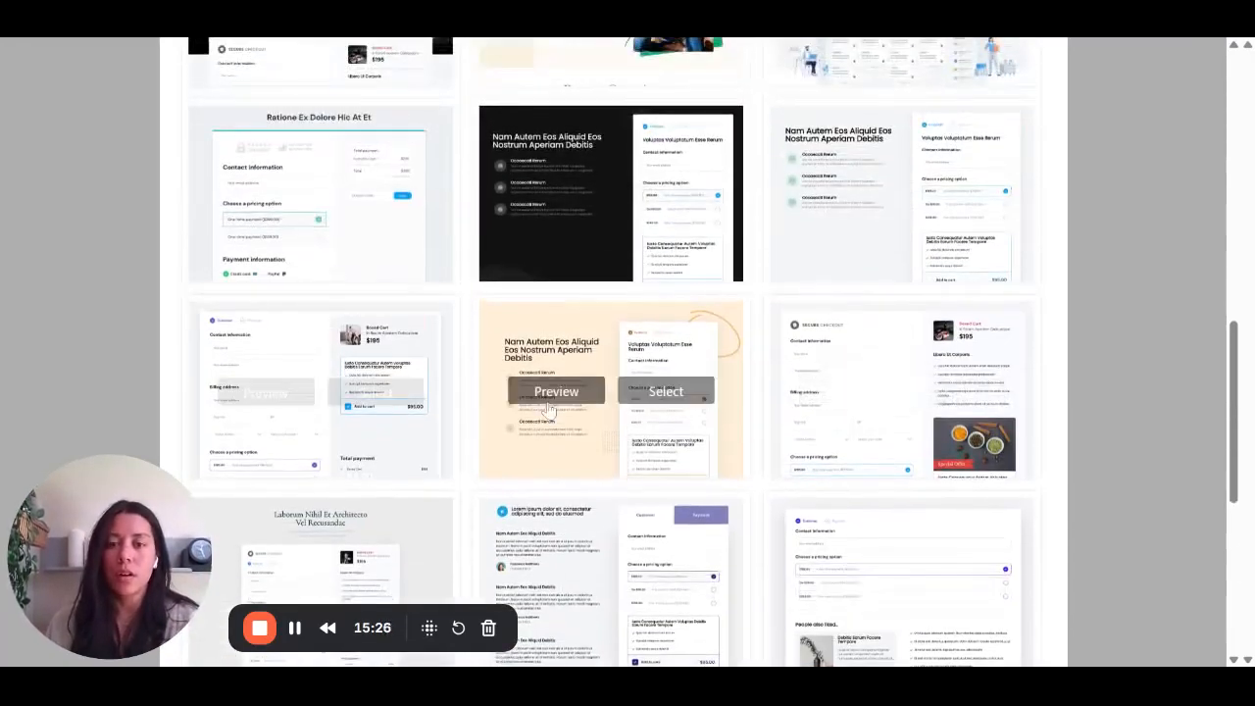
scroll(549, 409, up, 3)
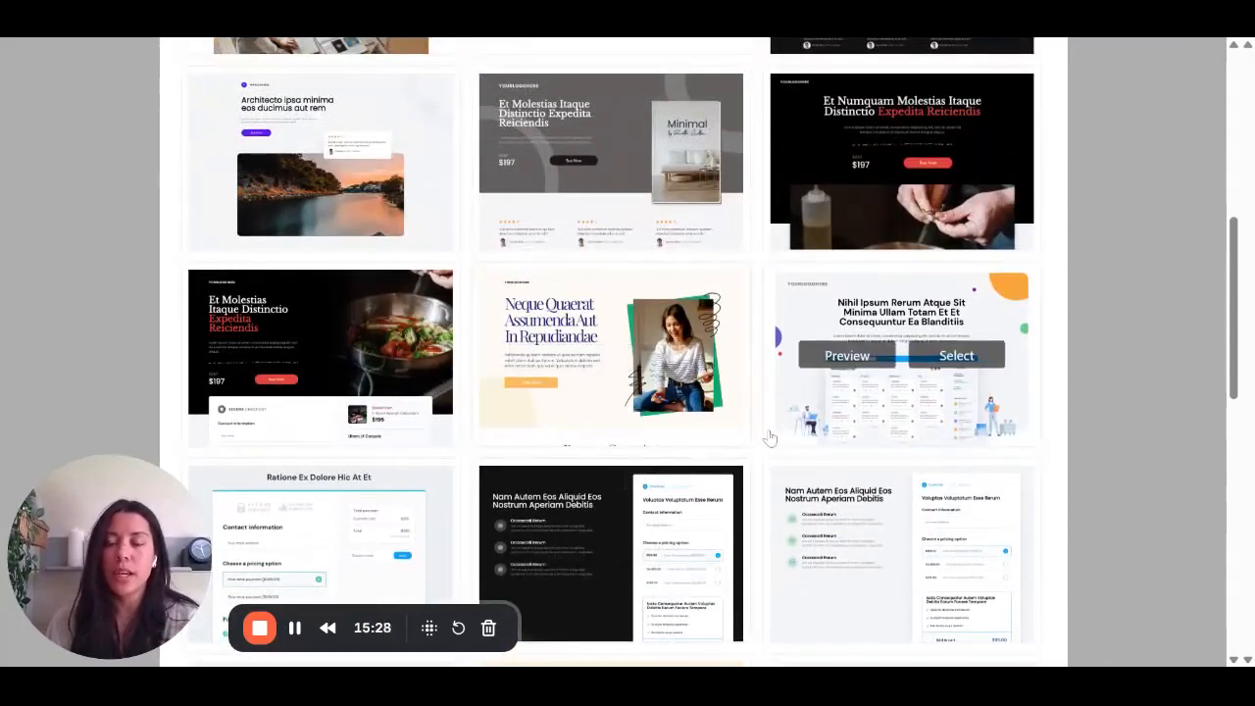
scroll(770, 436, up, 2)
scroll(771, 440, up, 1)
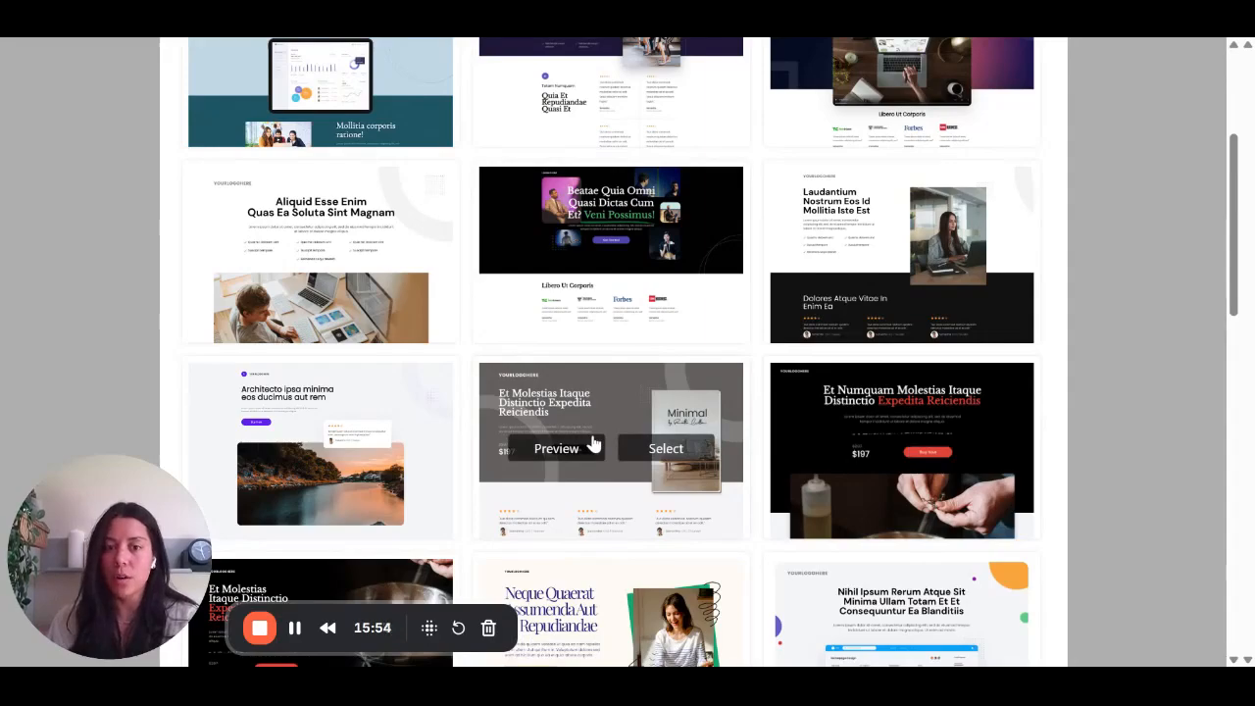
- Select the gray "Et Molestias Itaque Distinctio Expedita Reiciendis" template with the "Minimal" book cover as the checkout design
scroll(592, 442, down, 5)
scroll(592, 442, down, 6)
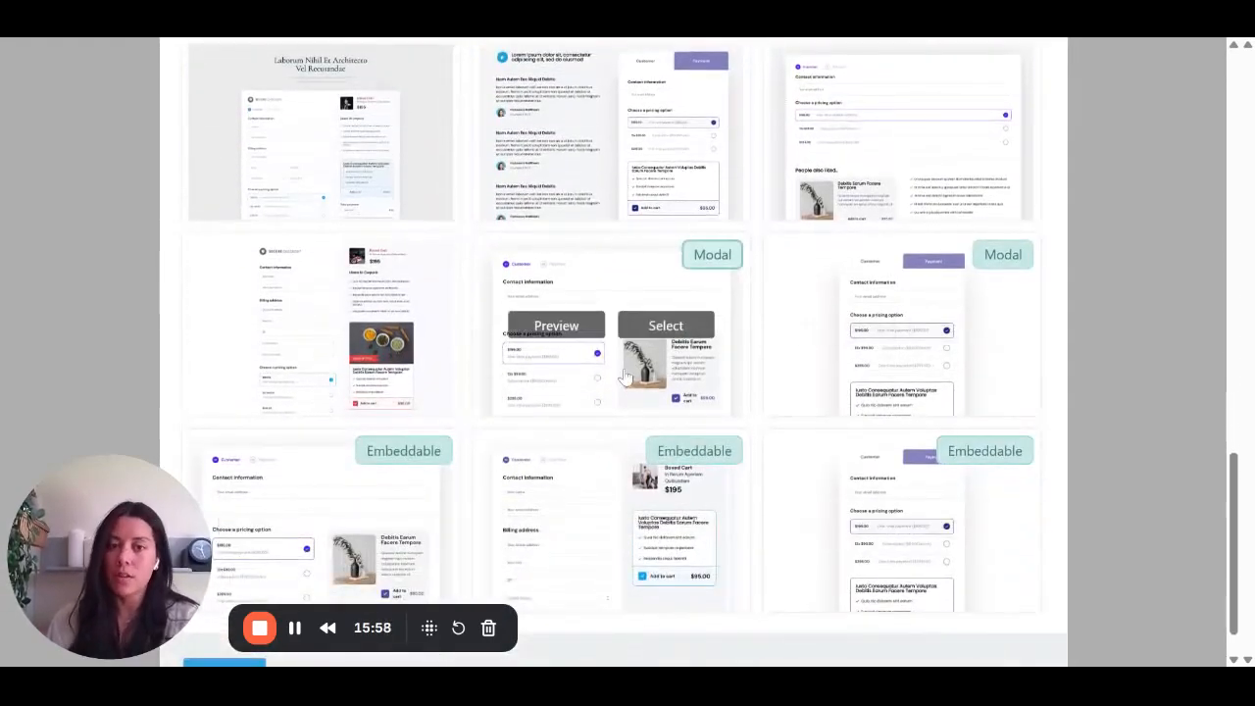
scroll(806, 507, up, 3)
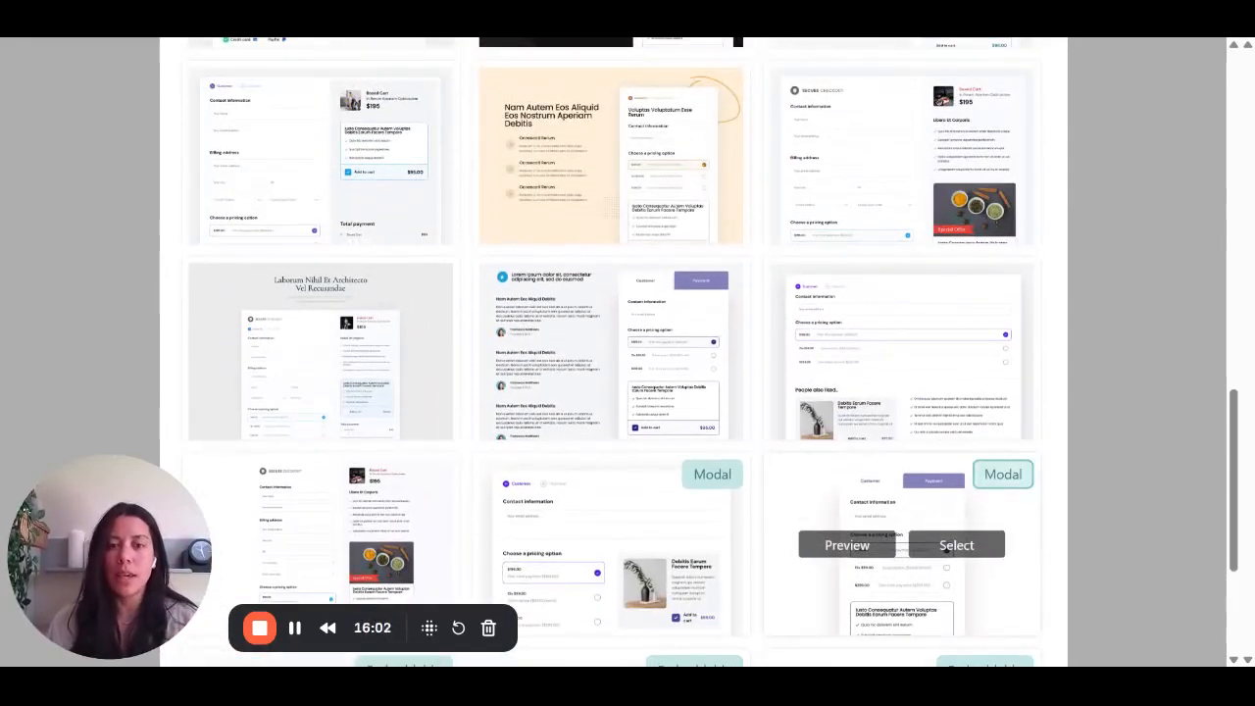
scroll(955, 549, up, 10)
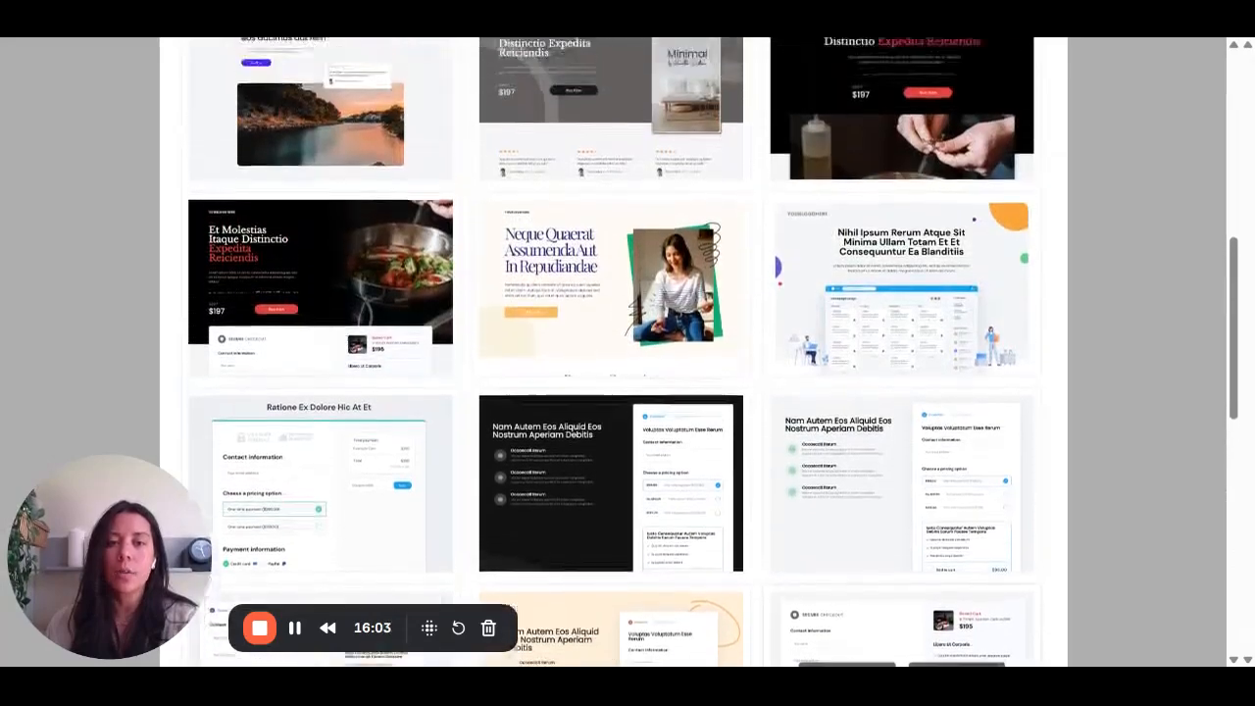
scroll(956, 529, up, 4)
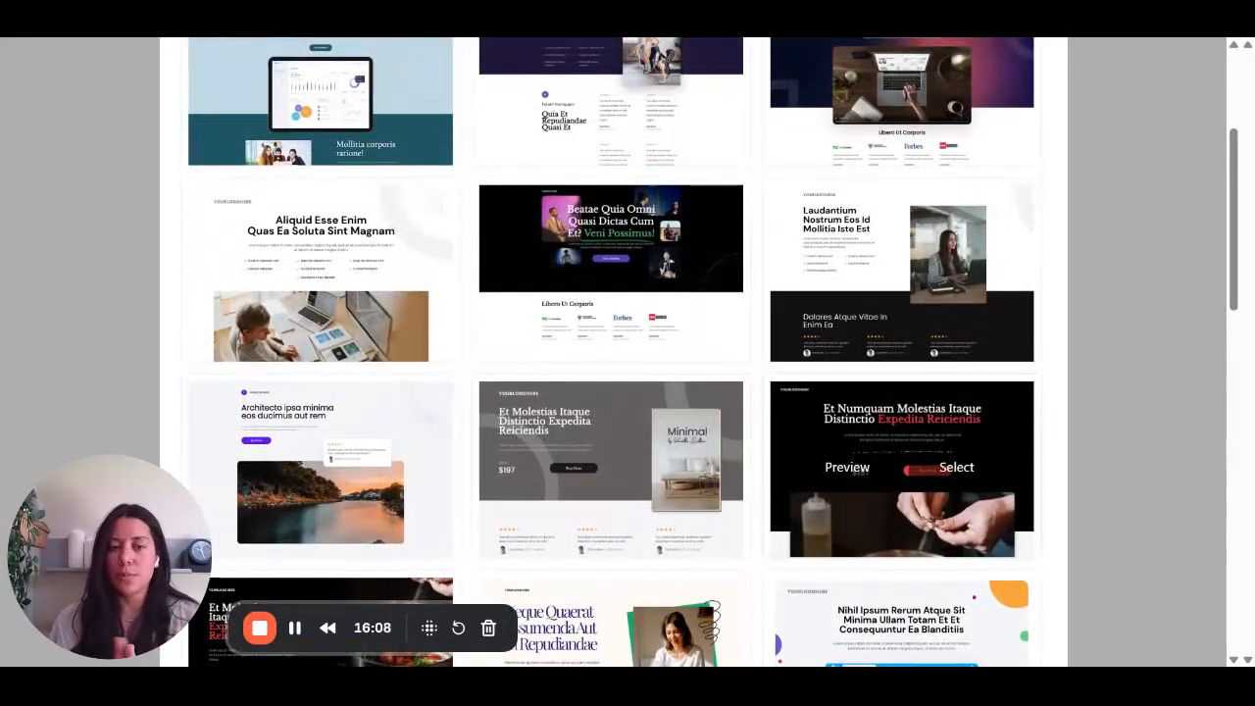
scroll(902, 450, up, 3)
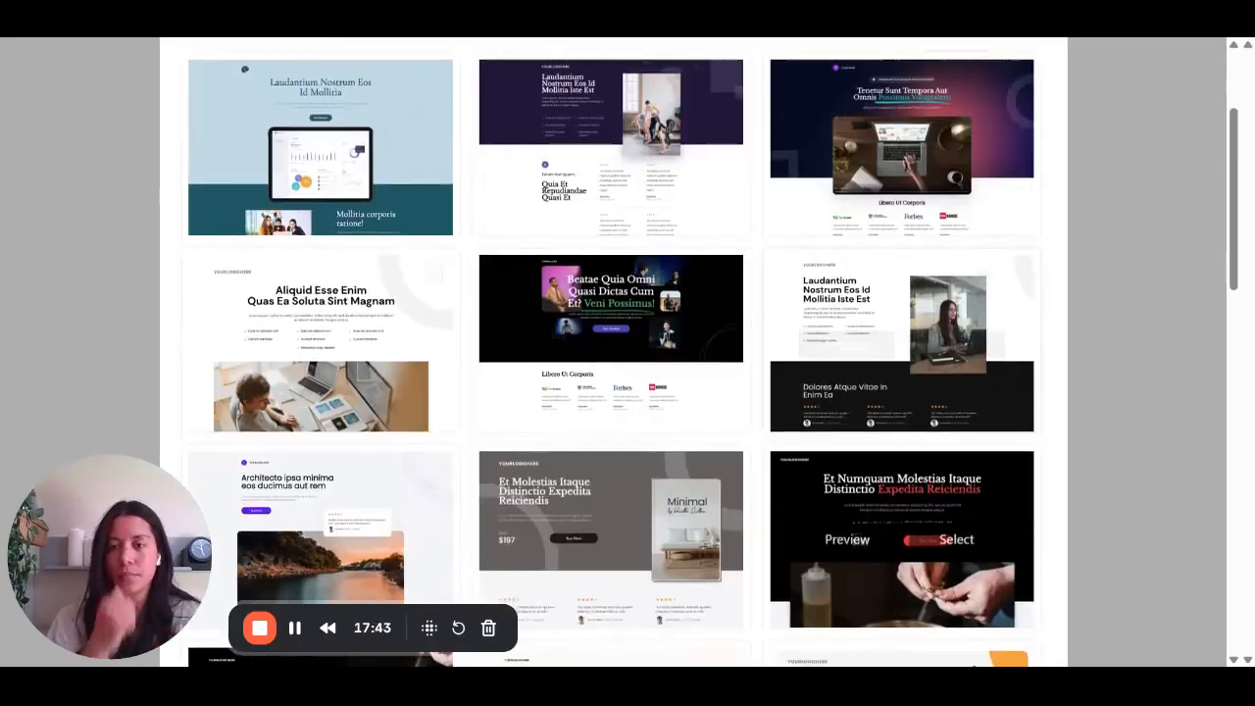
scroll(644, 505, down, 1)
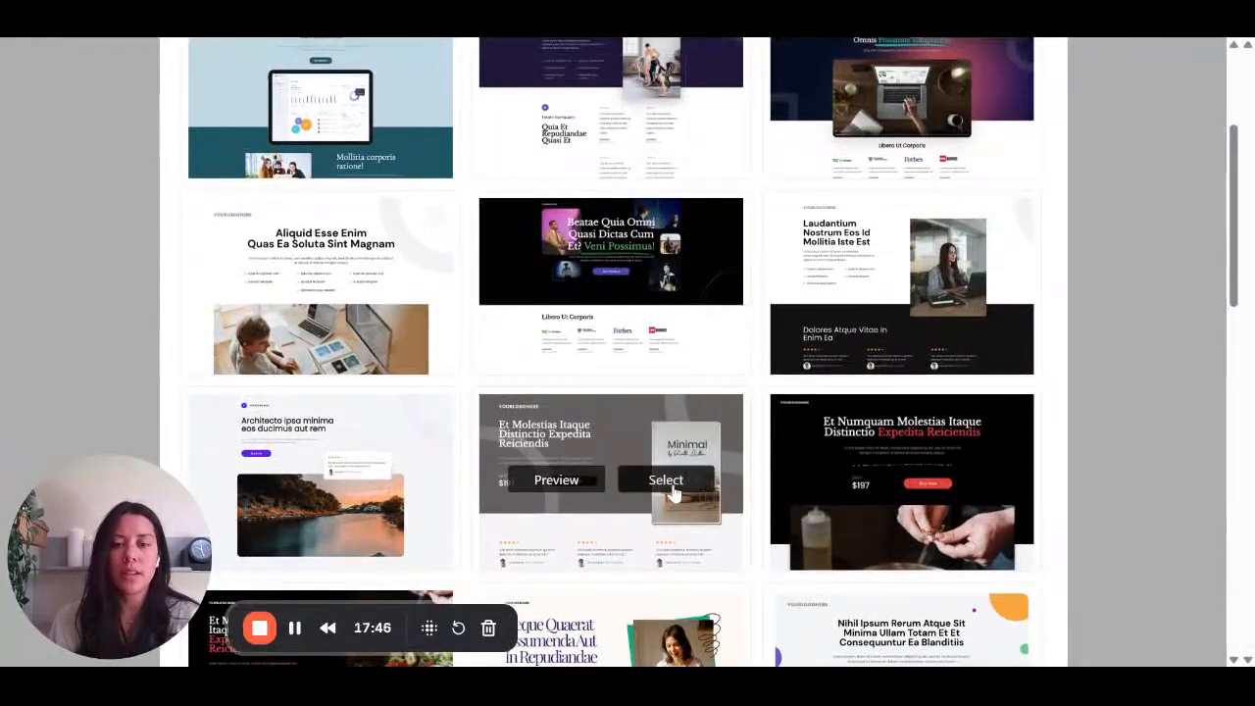
click(671, 483)
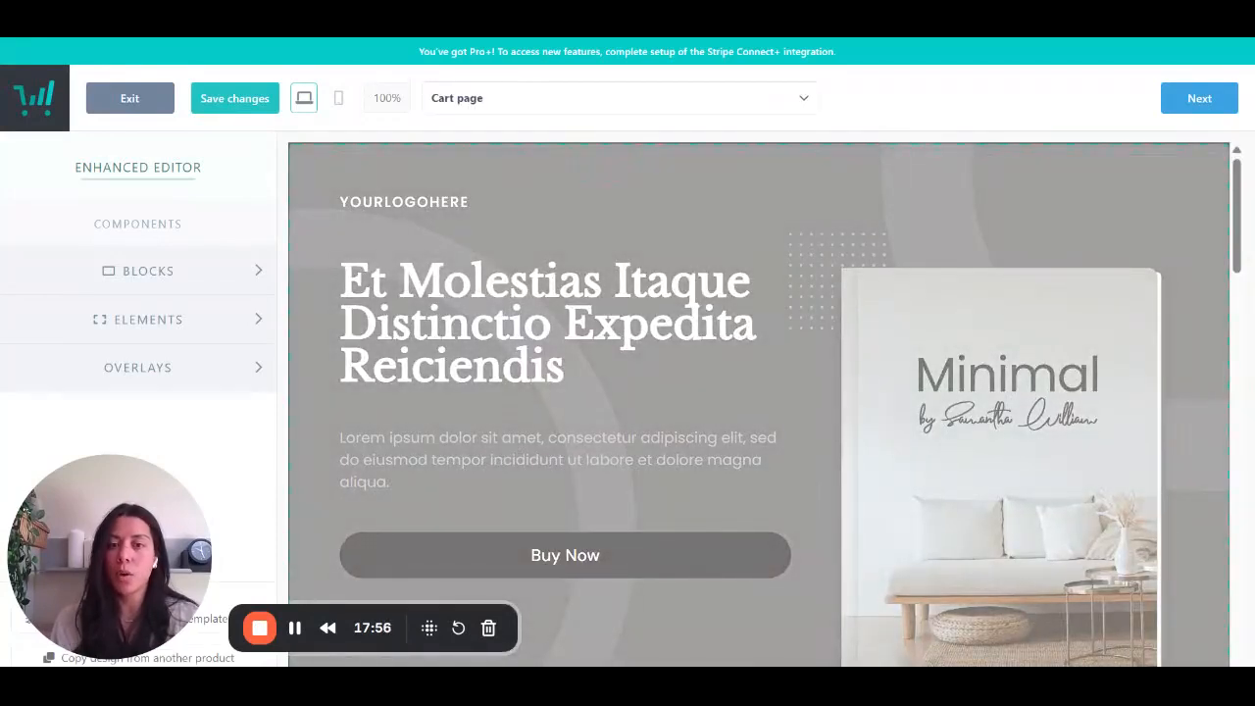
- Examine the hero block's style options and open its background color for editing
click(549, 169)
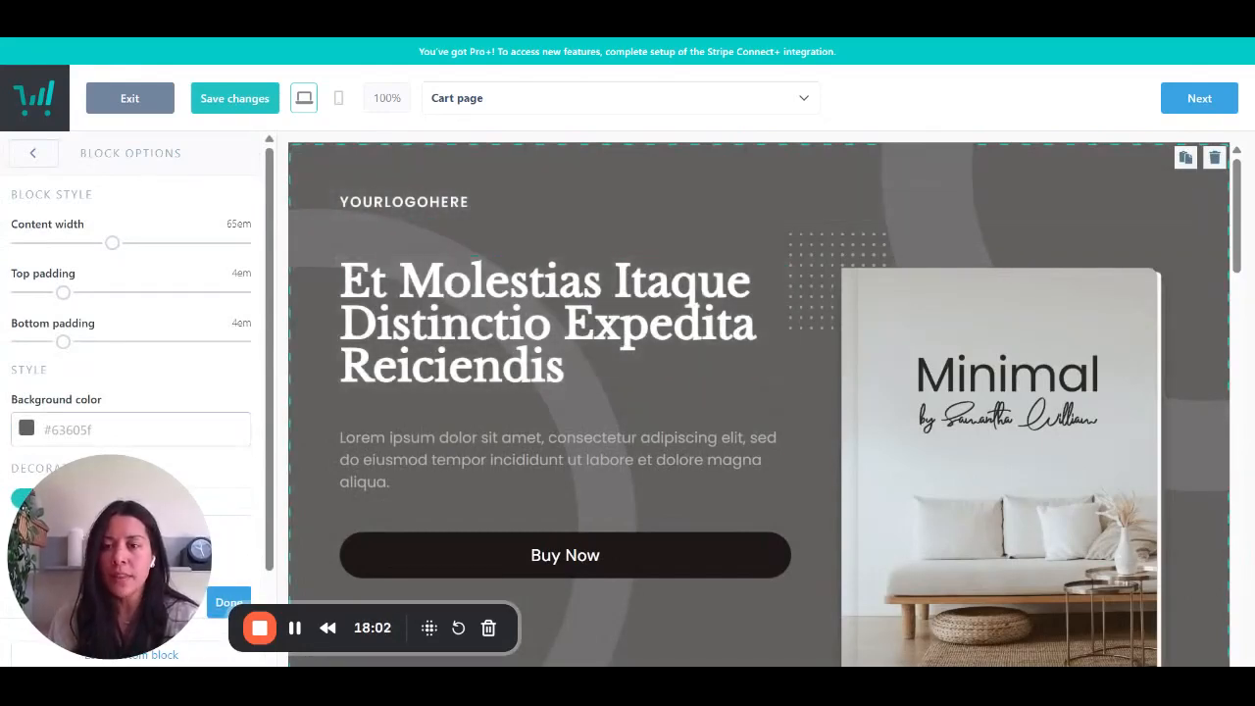
drag(152, 532, 1169, 564)
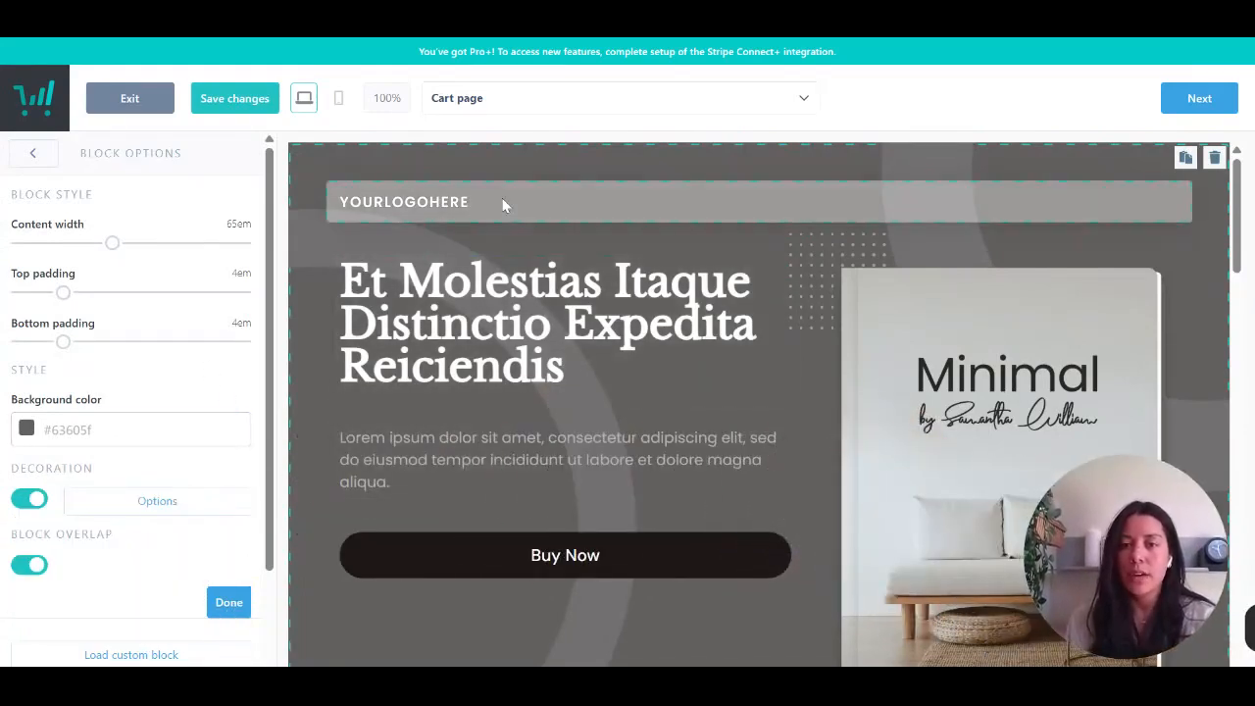
click(59, 429)
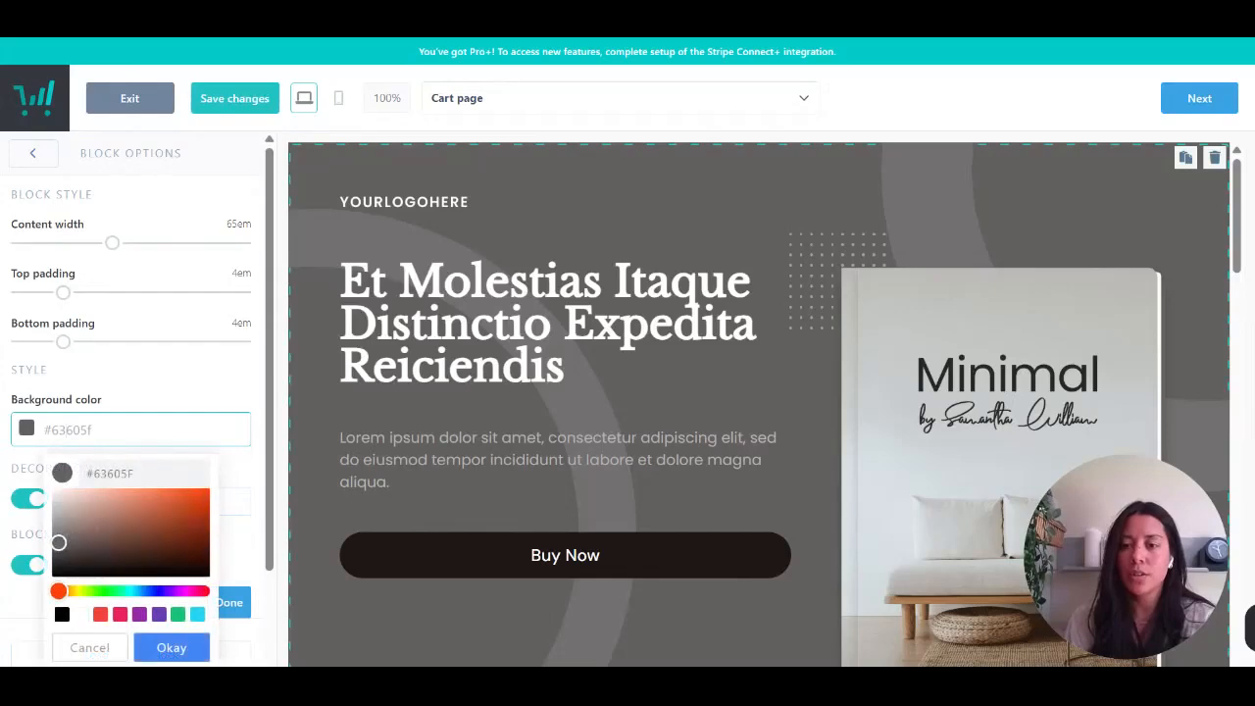
- Examine the hero headline's text options, including font, text color, size, spacing and casing
click(506, 321)
click(506, 321)
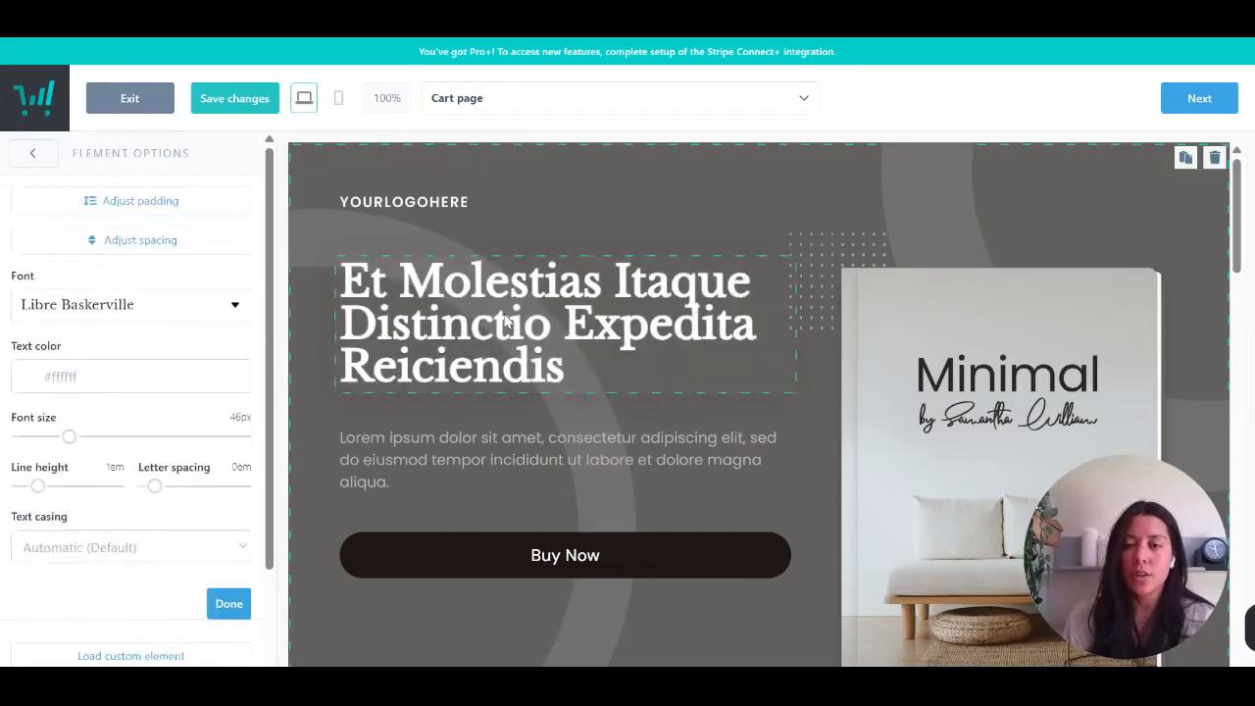
click(150, 314)
click(150, 312)
click(125, 378)
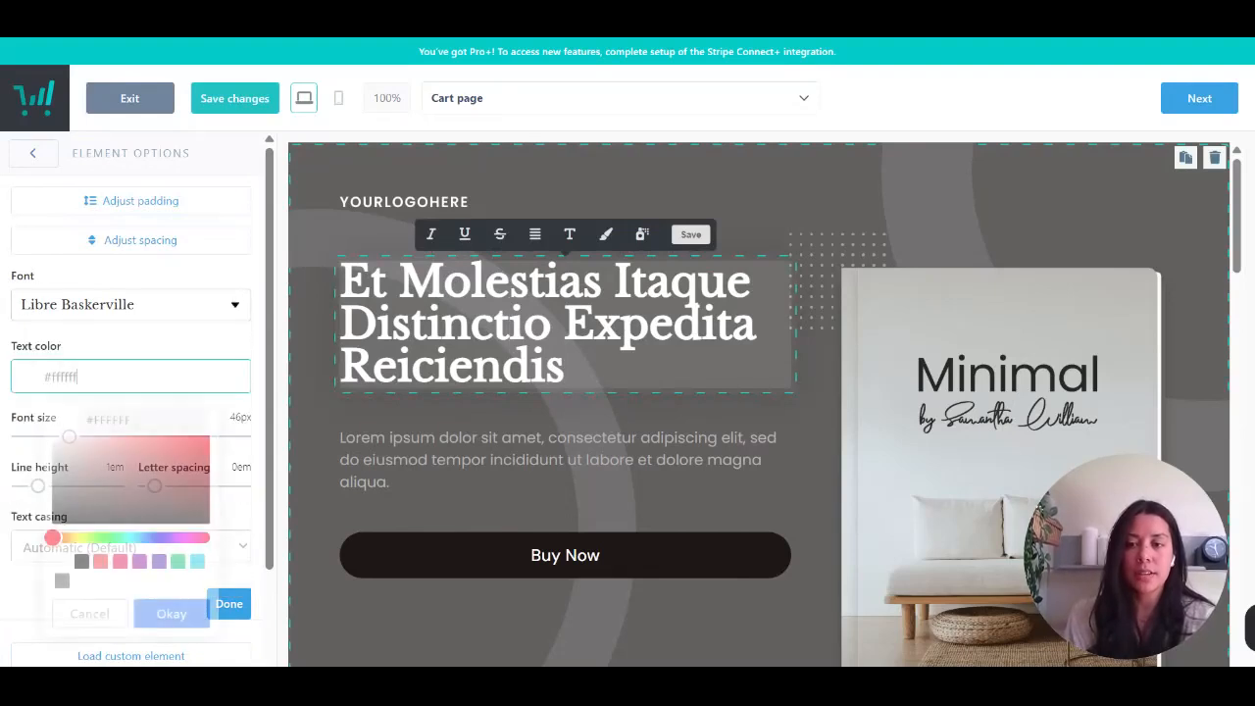
click(36, 422)
scroll(165, 499, down, 3)
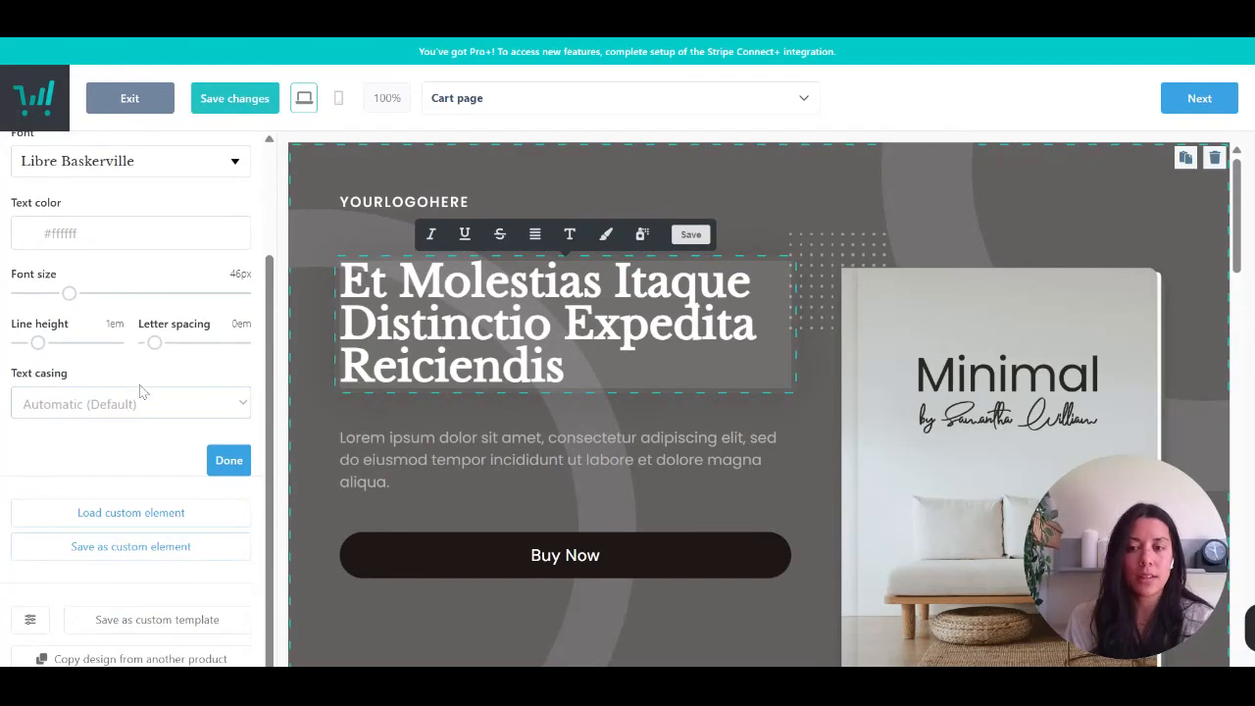
- Set the hero's Buy Now button to Standard size and color it purple, #673AB7
click(418, 563)
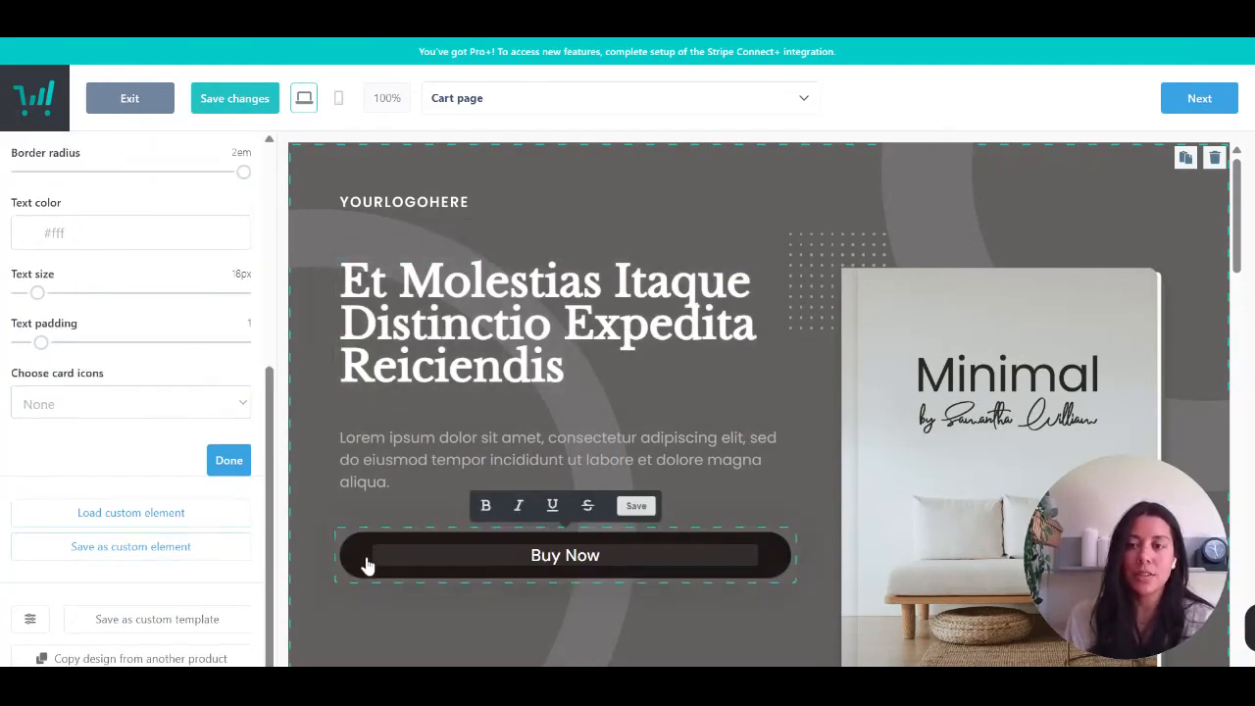
scroll(8, 375, up, 5)
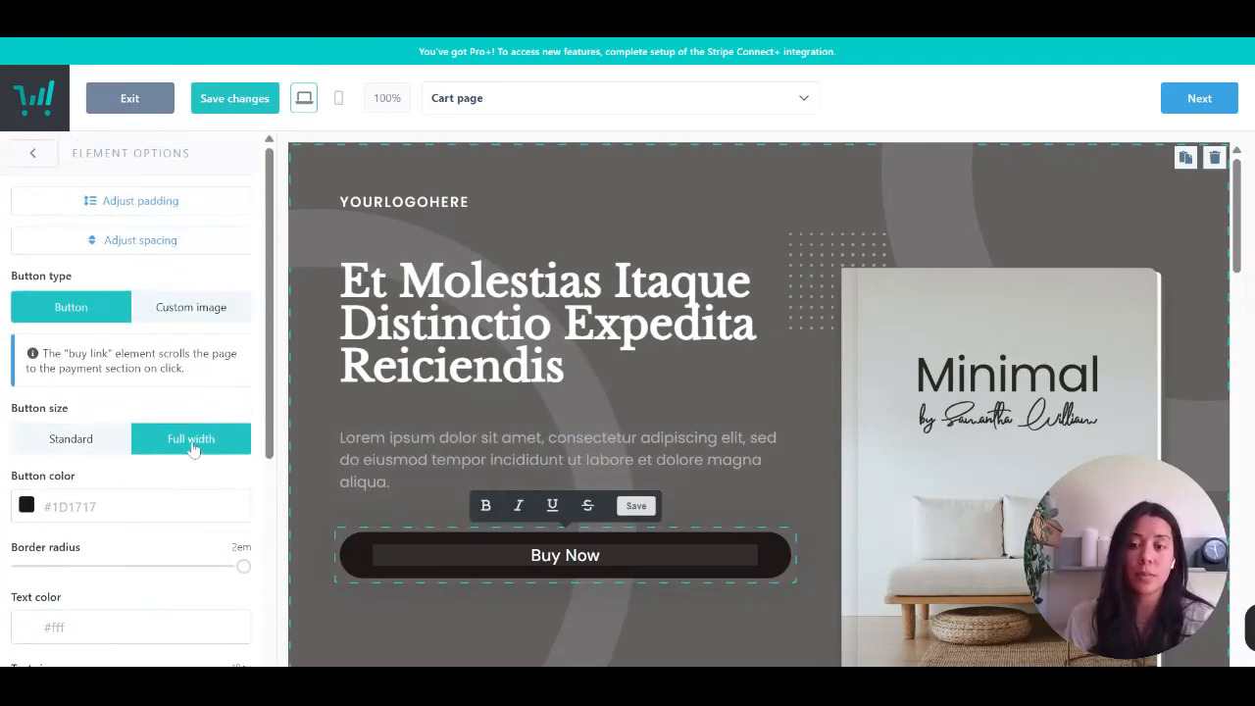
click(89, 443)
click(83, 575)
click(159, 475)
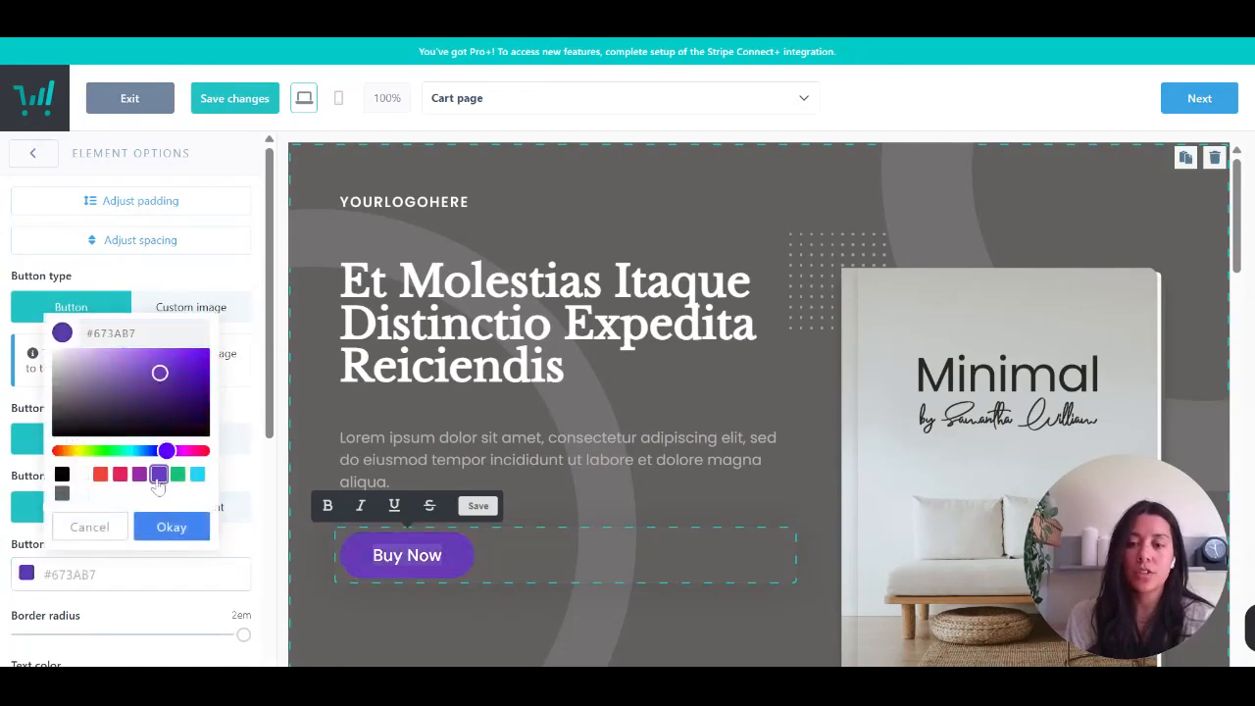
click(196, 617)
- Reduce the Buy Now button's border radius to 0.75em and leave the button's options
scroll(253, 453, down, 2)
drag(243, 448, 103, 451)
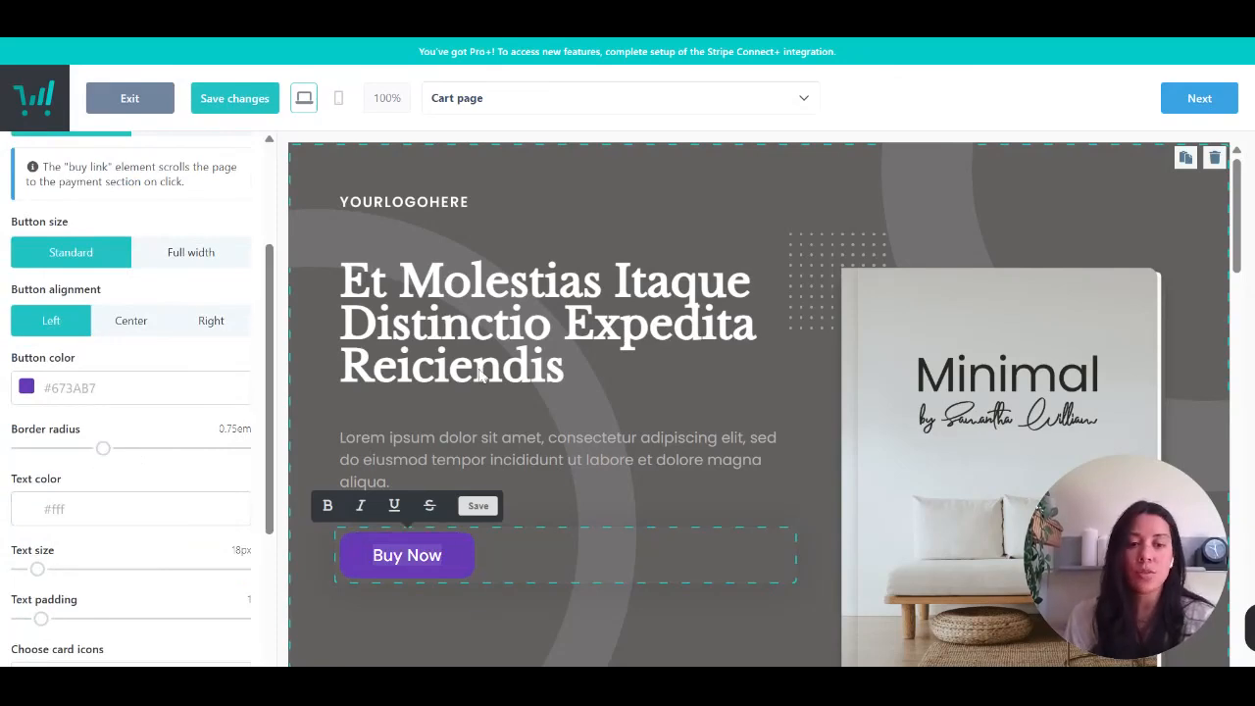
click(644, 235)
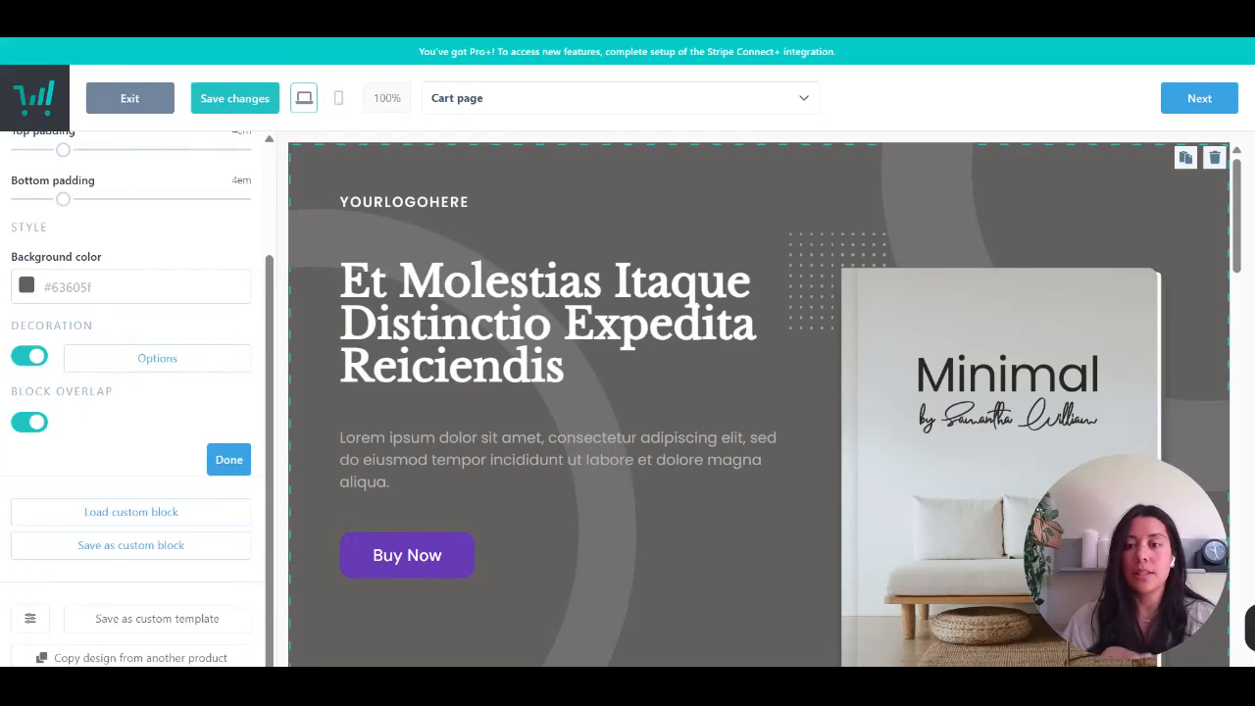
- Open the Contact information element in the secure checkout section and examine its customer field settings
scroll(759, 403, down, 12)
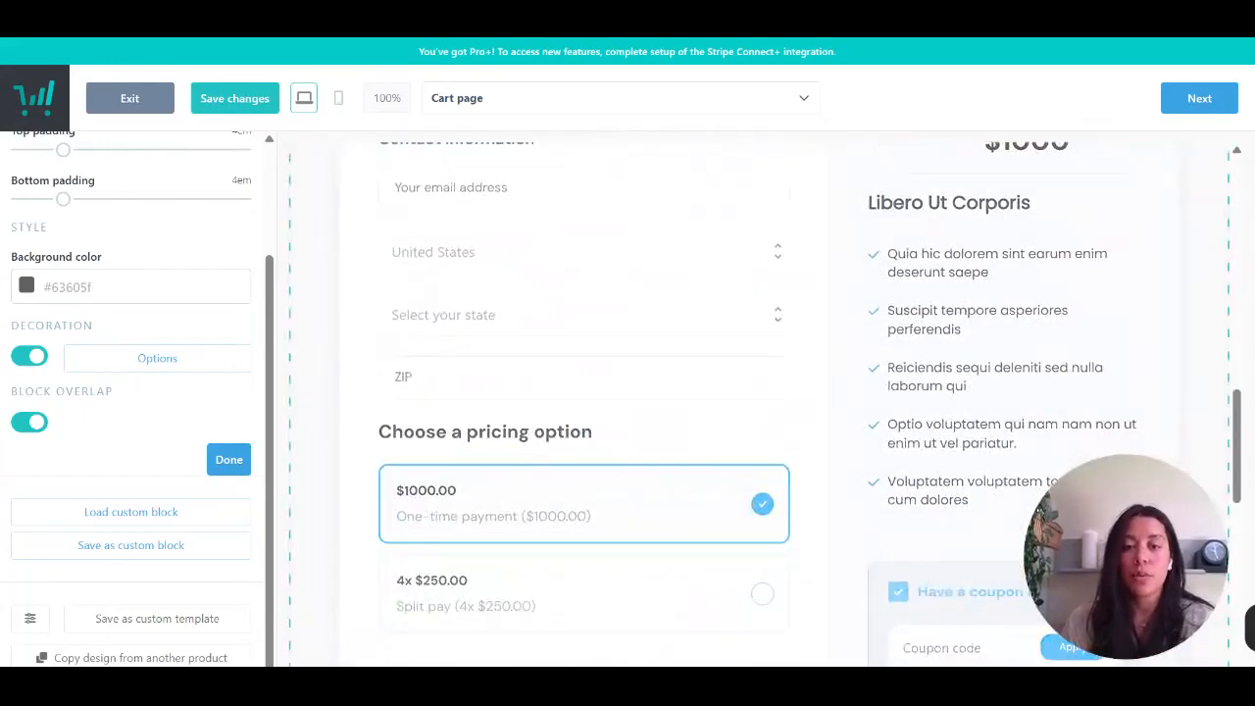
scroll(759, 404, up, 4)
click(599, 533)
scroll(568, 421, down, 3)
click(541, 343)
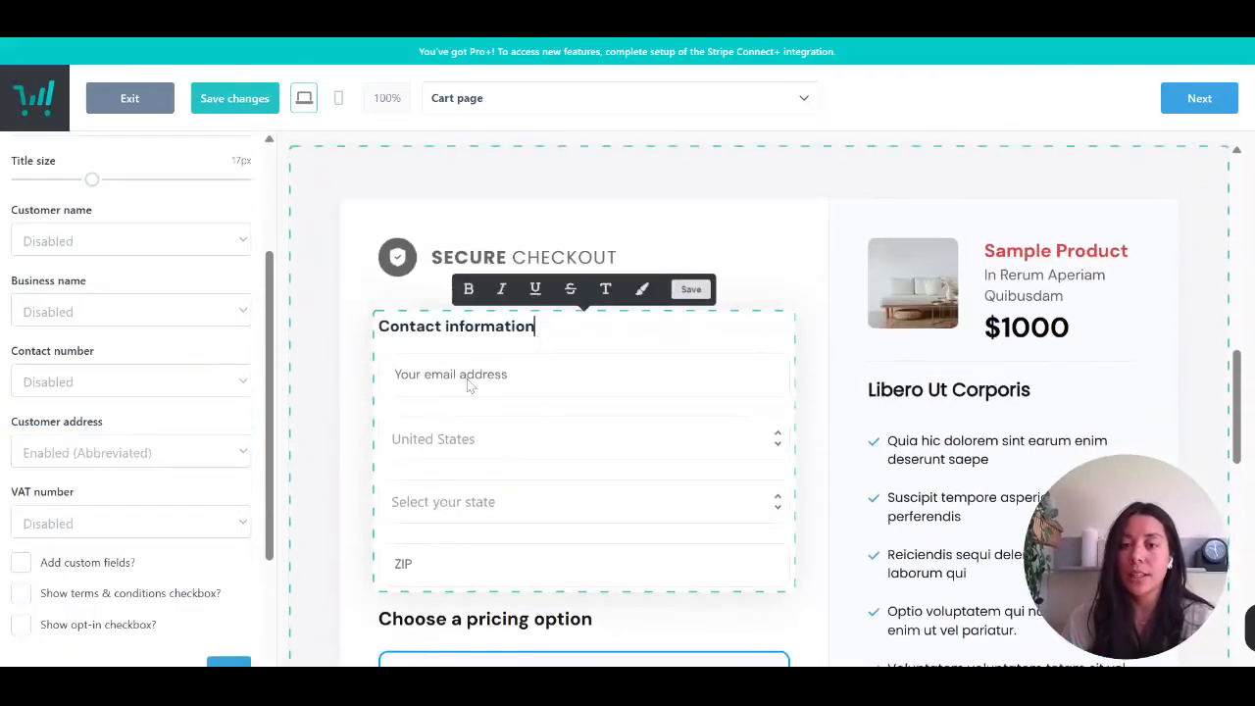
- Examine the "Choose a pricing option" element's settings for colors, borders, prices, buy now pay later info and images
scroll(544, 503, down, 3)
click(539, 472)
scroll(132, 392, down, 6)
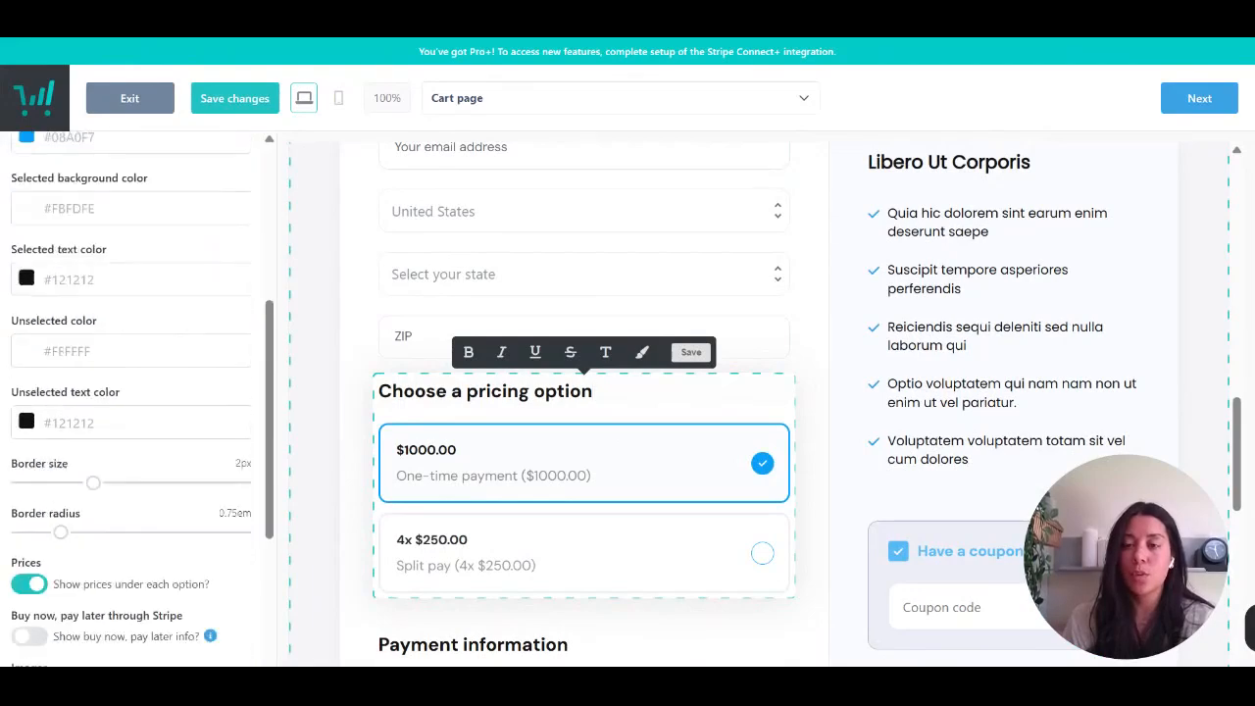
scroll(132, 392, up, 7)
scroll(133, 392, down, 5)
scroll(145, 385, down, 4)
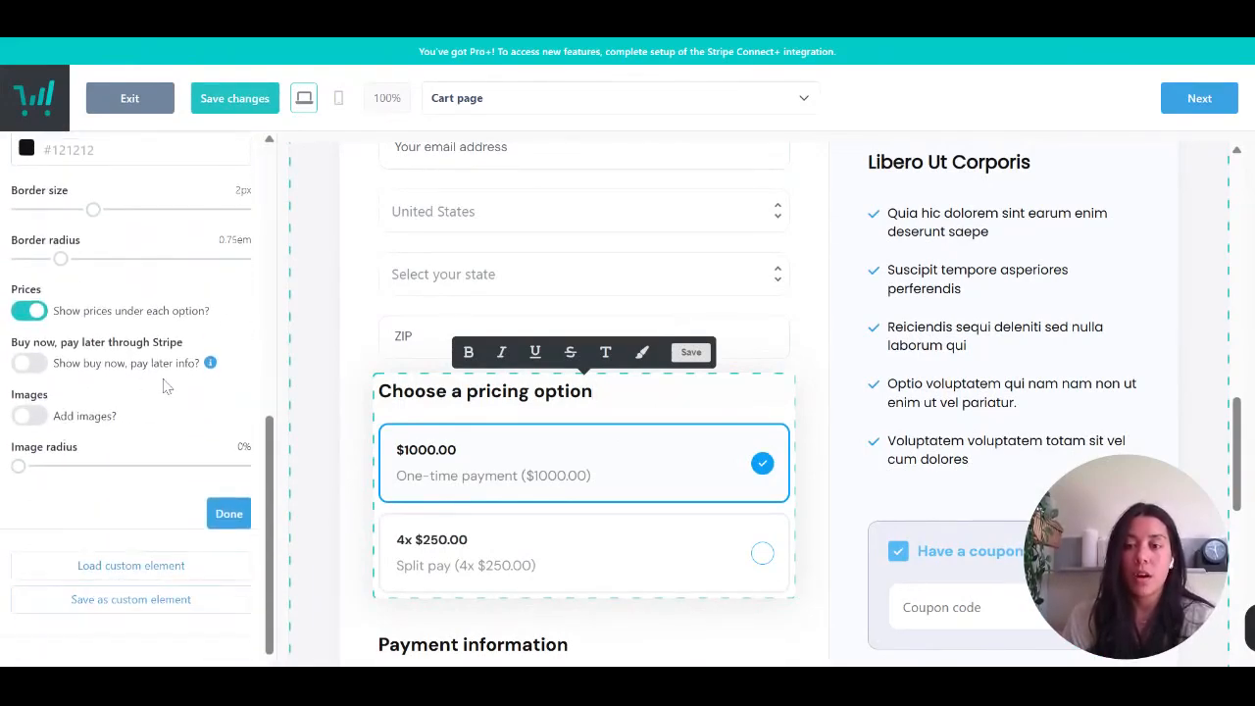
- In the Contact information element, enable the customer name field as first + last name
scroll(168, 383, up, 1)
scroll(509, 388, up, 2)
scroll(509, 388, up, 2)
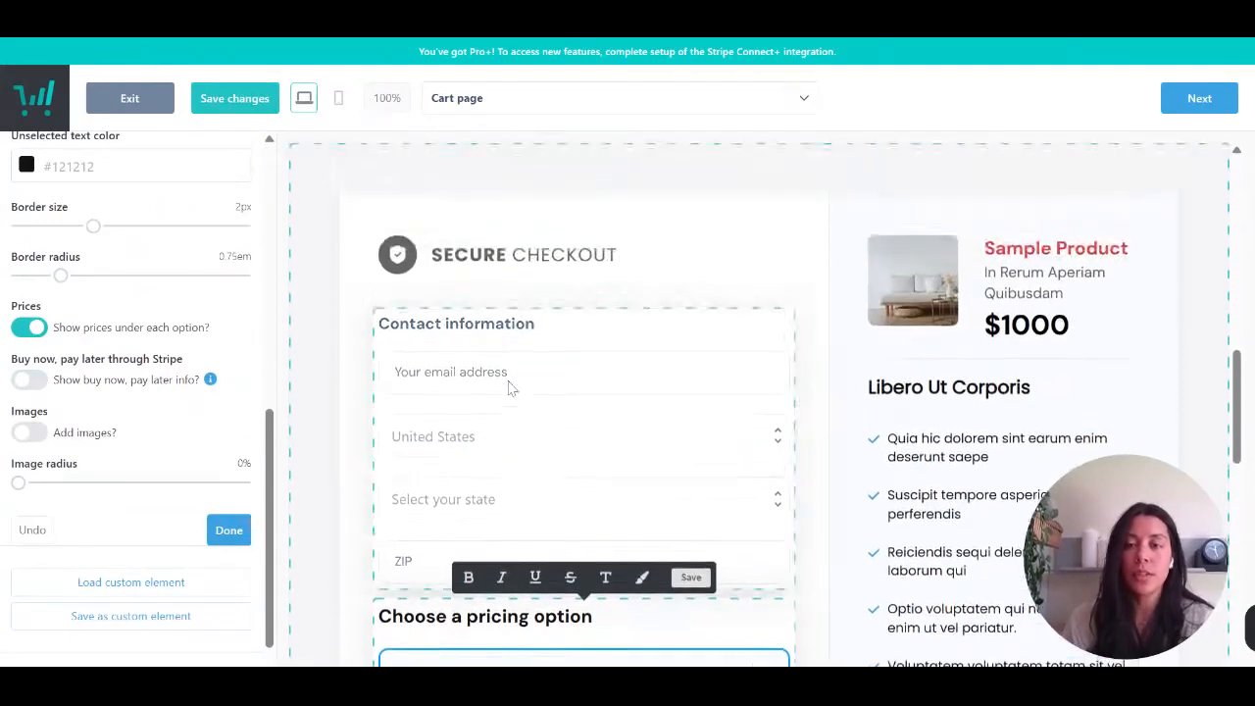
click(507, 446)
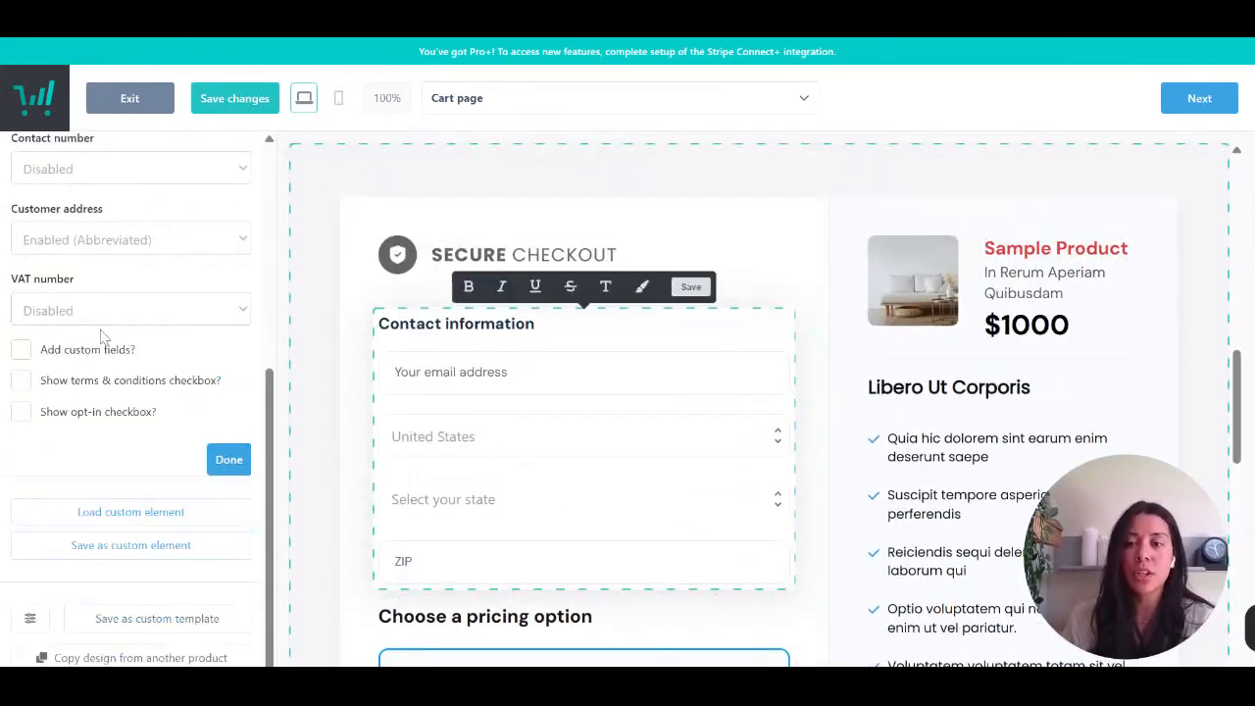
scroll(106, 337, up, 5)
click(97, 431)
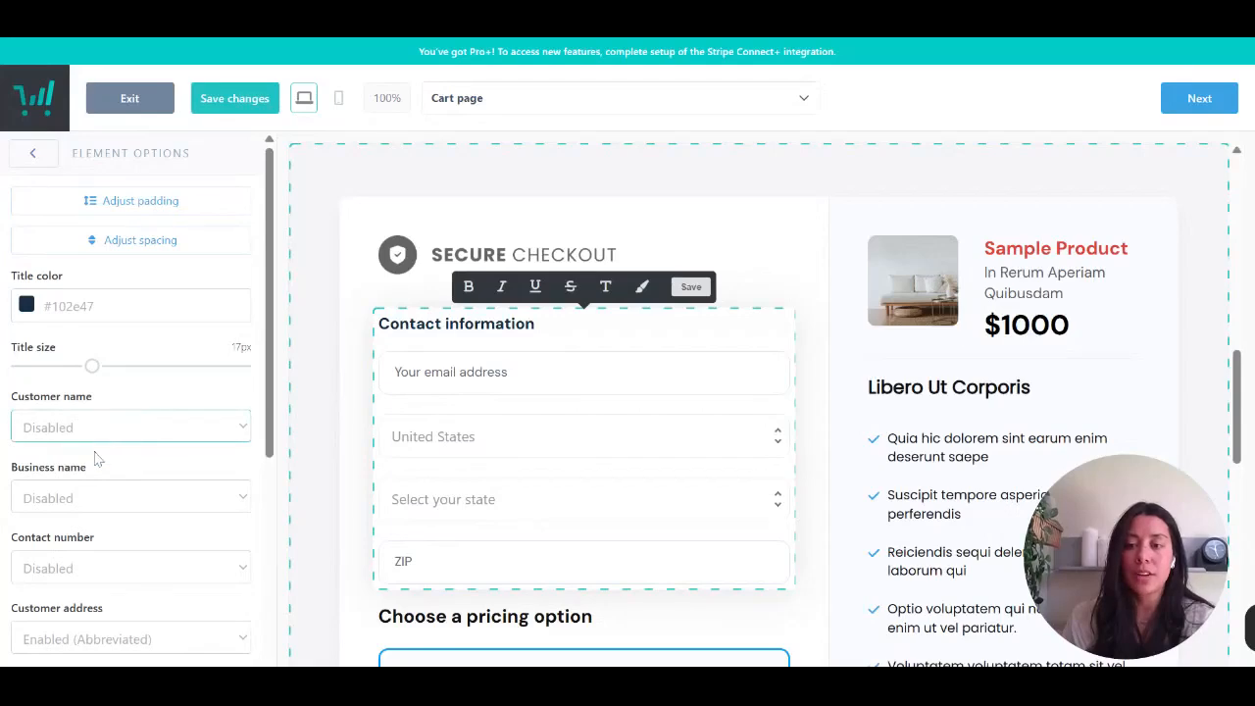
click(94, 505)
scroll(98, 506, down, 4)
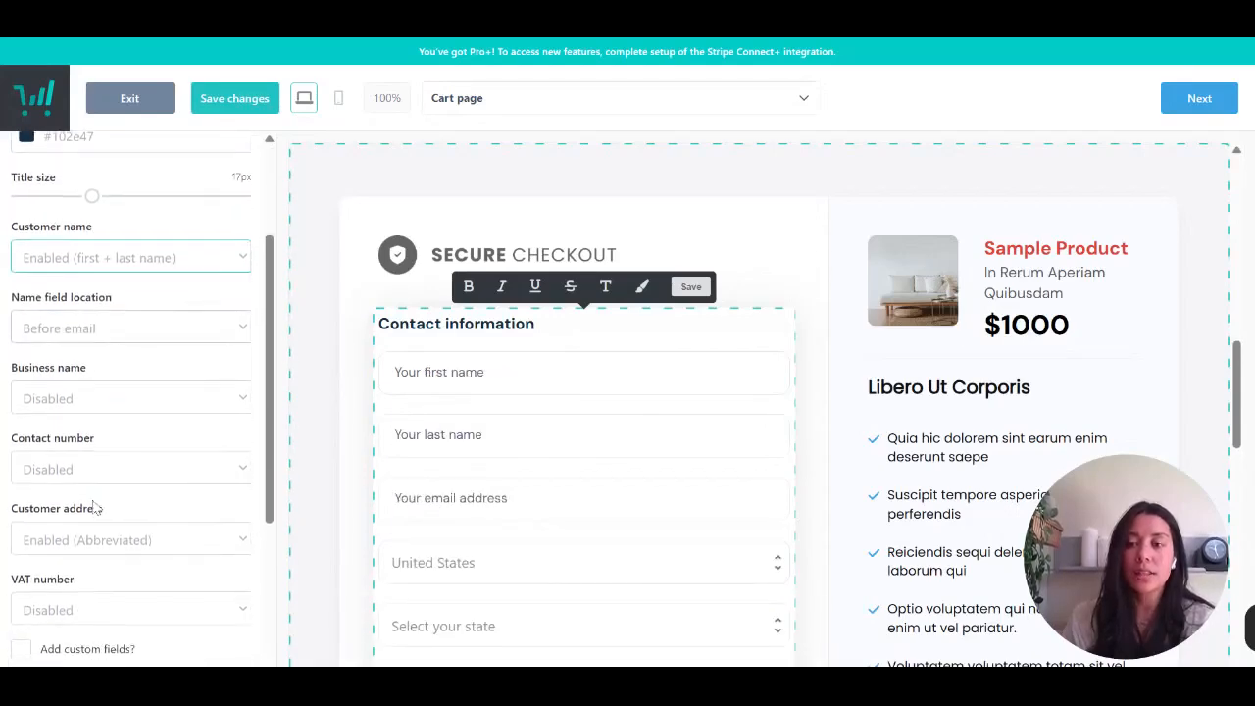
- Enable the buy now, pay later info in the "Choose a pricing option" element
scroll(476, 532, down, 4)
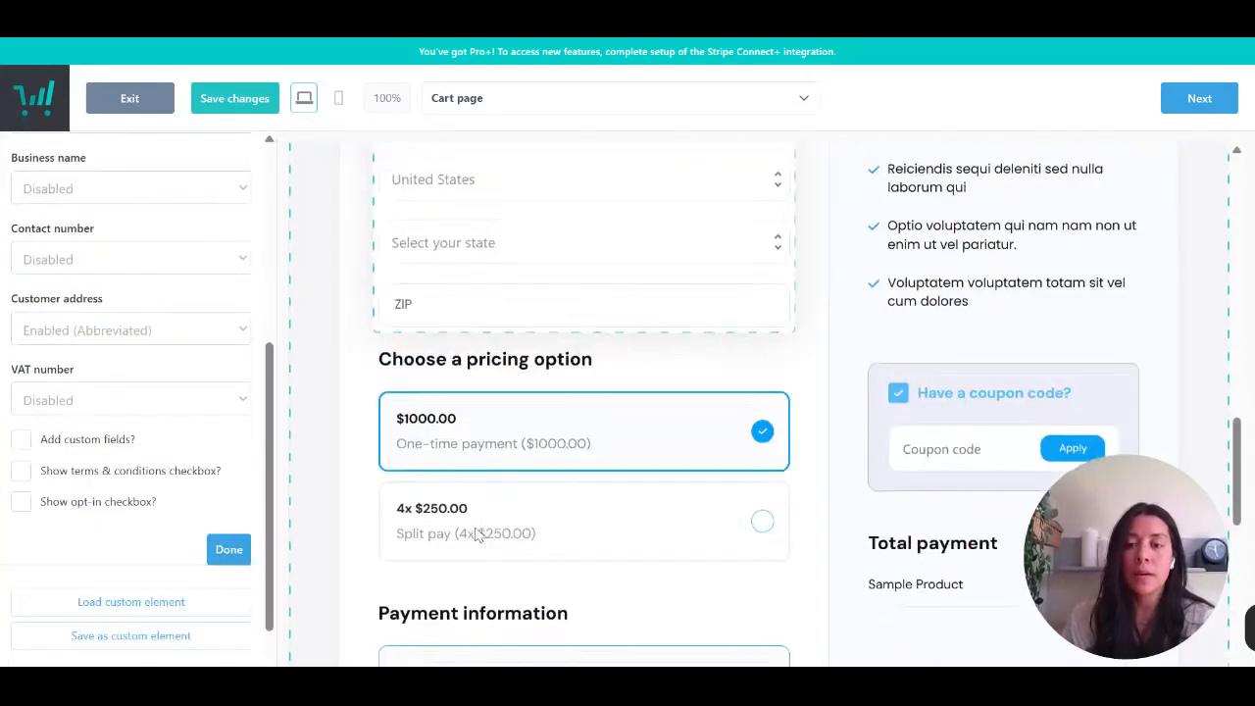
click(500, 463)
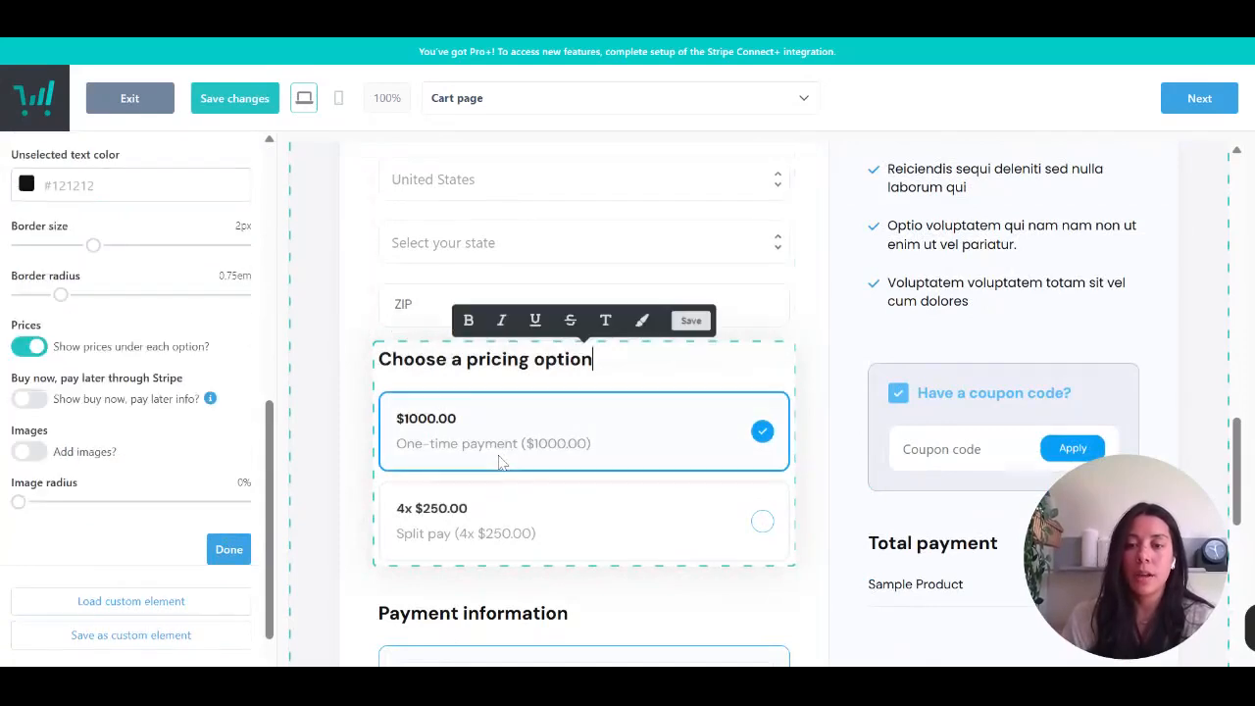
click(29, 399)
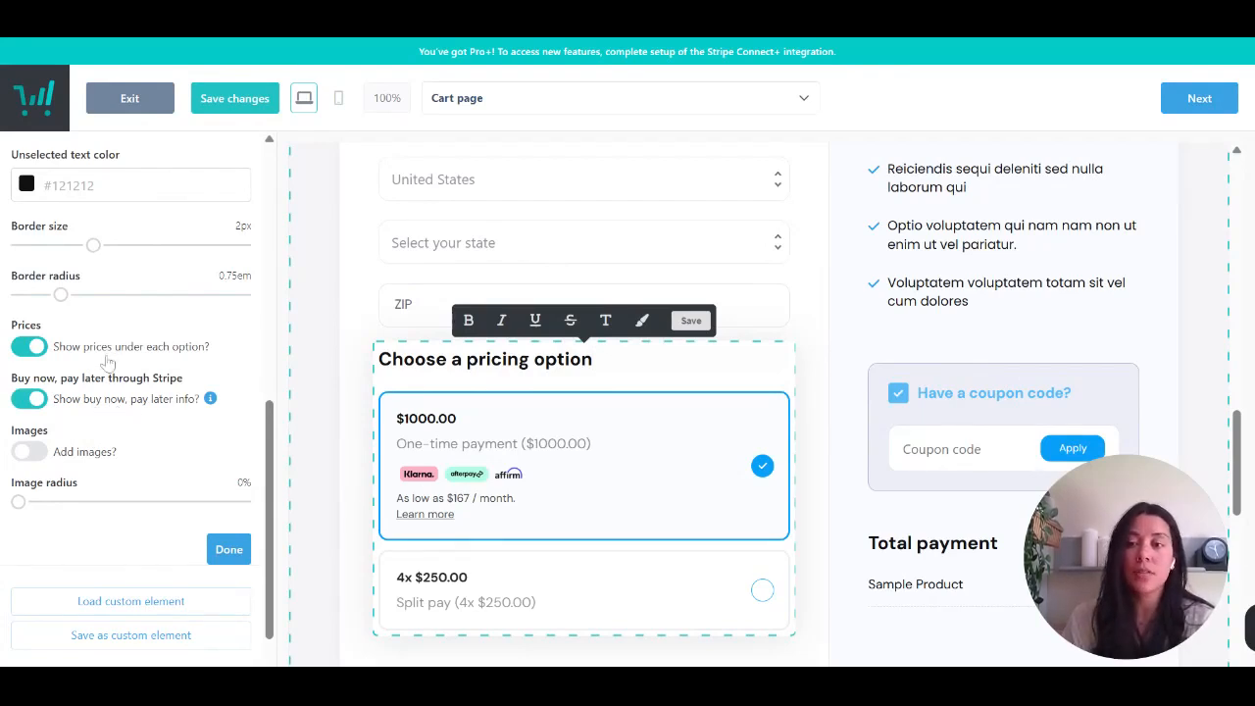
scroll(108, 363, up, 5)
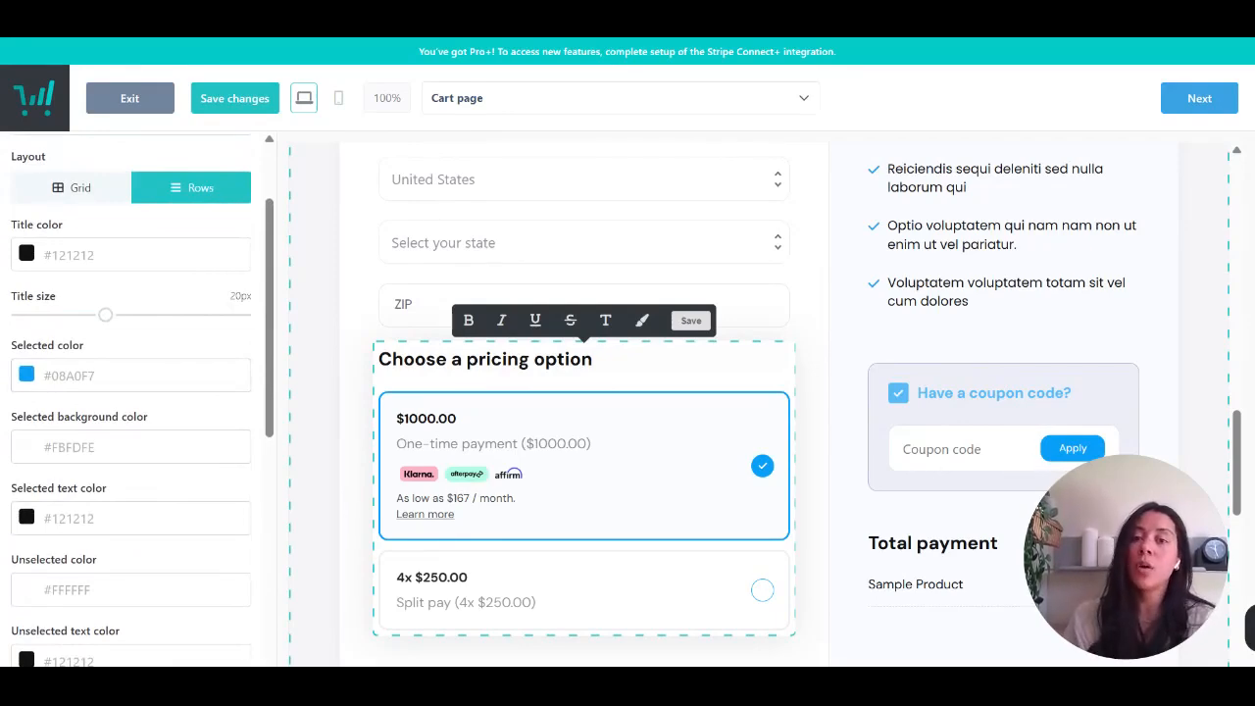
- Try the Multi-step cart flow on the secure checkout block, then return it to Single step
scroll(464, 521, down, 4)
scroll(462, 523, down, 3)
scroll(462, 524, up, 10)
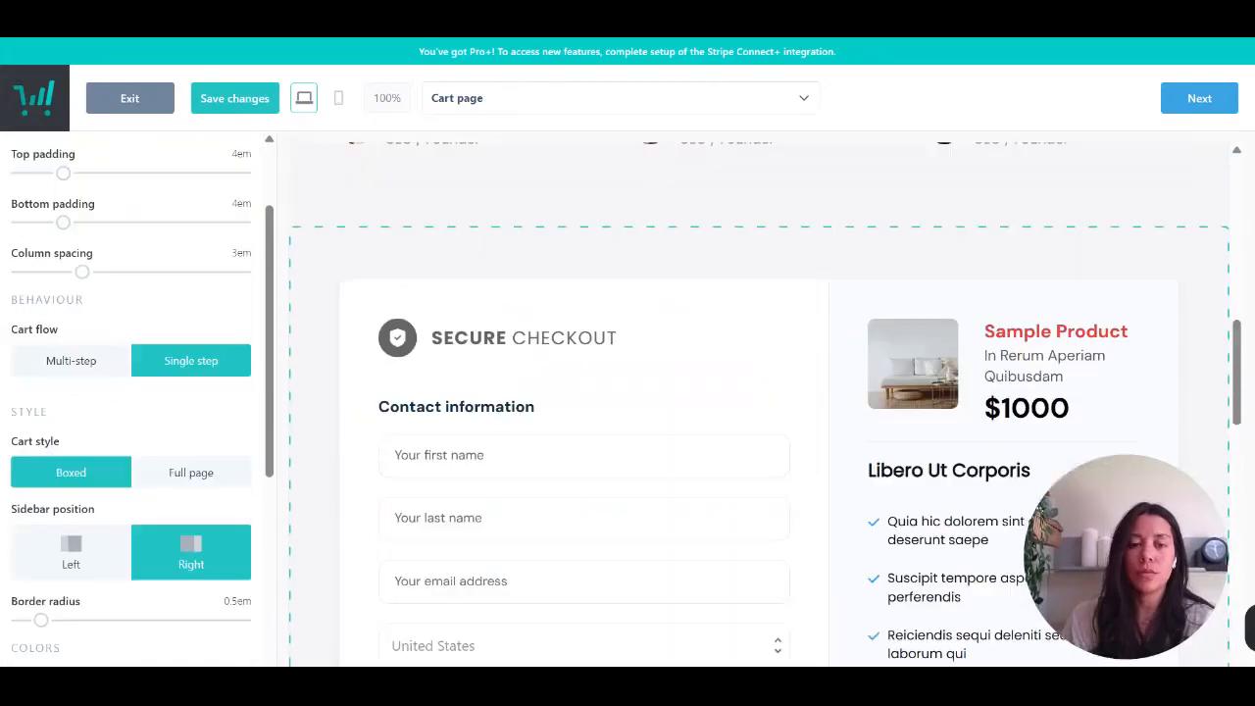
click(84, 371)
scroll(552, 442, down, 6)
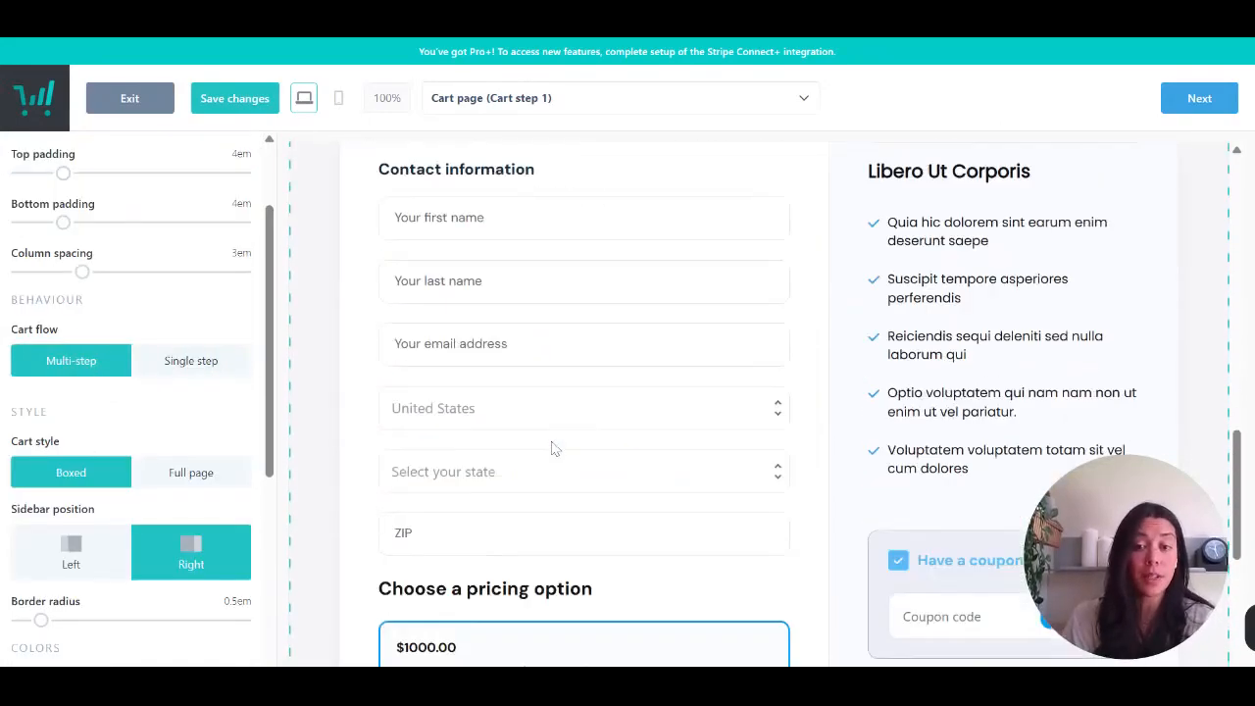
scroll(552, 446, up, 6)
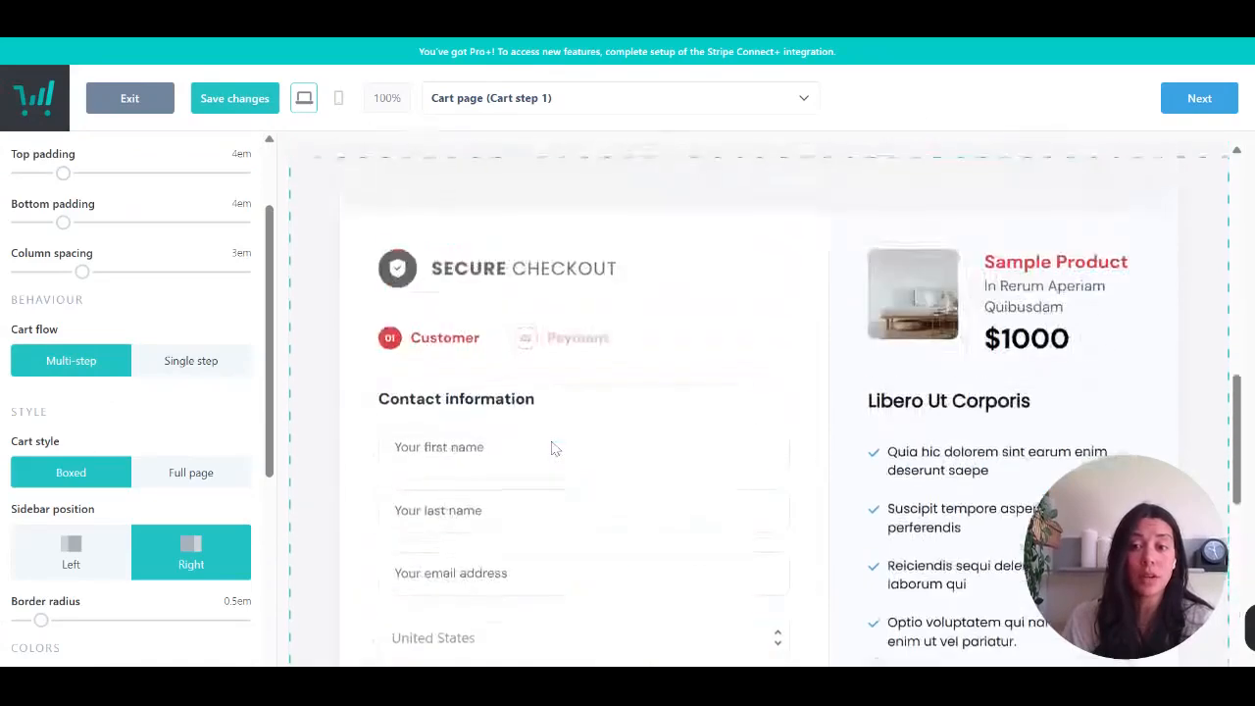
click(208, 372)
- Try the checkout sidebar in the Left position and return it to Right
scroll(583, 442, down, 1)
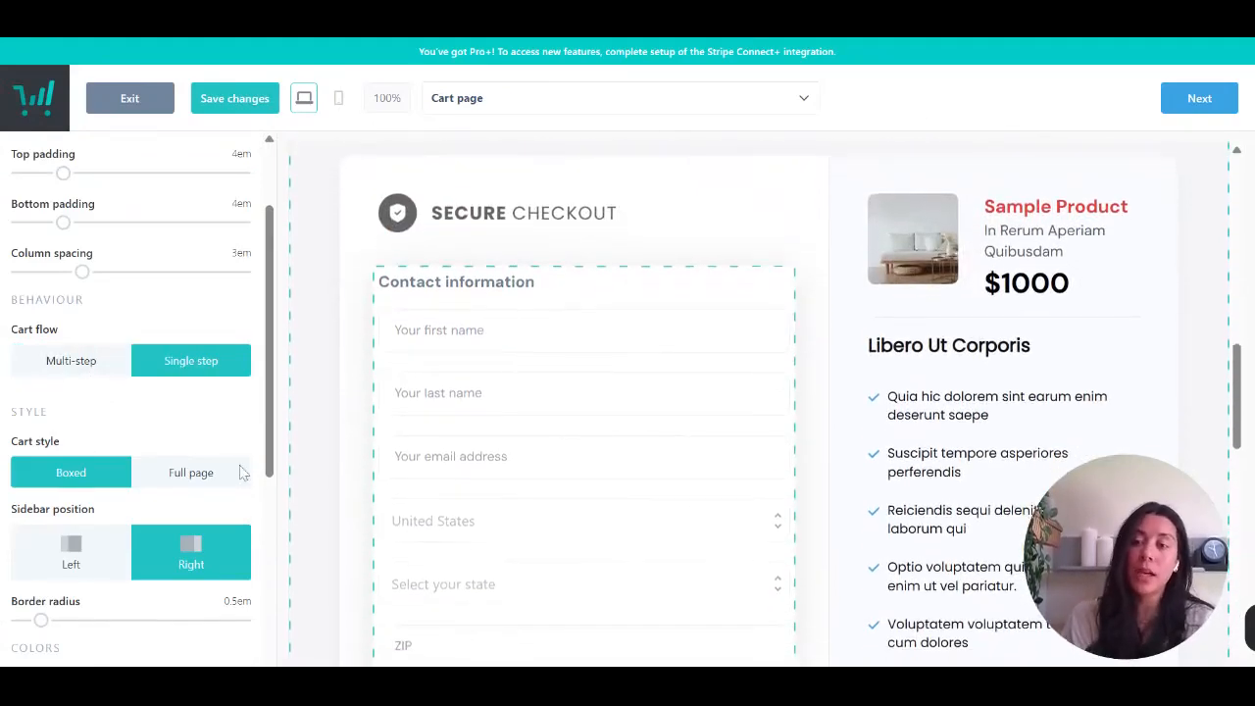
click(75, 570)
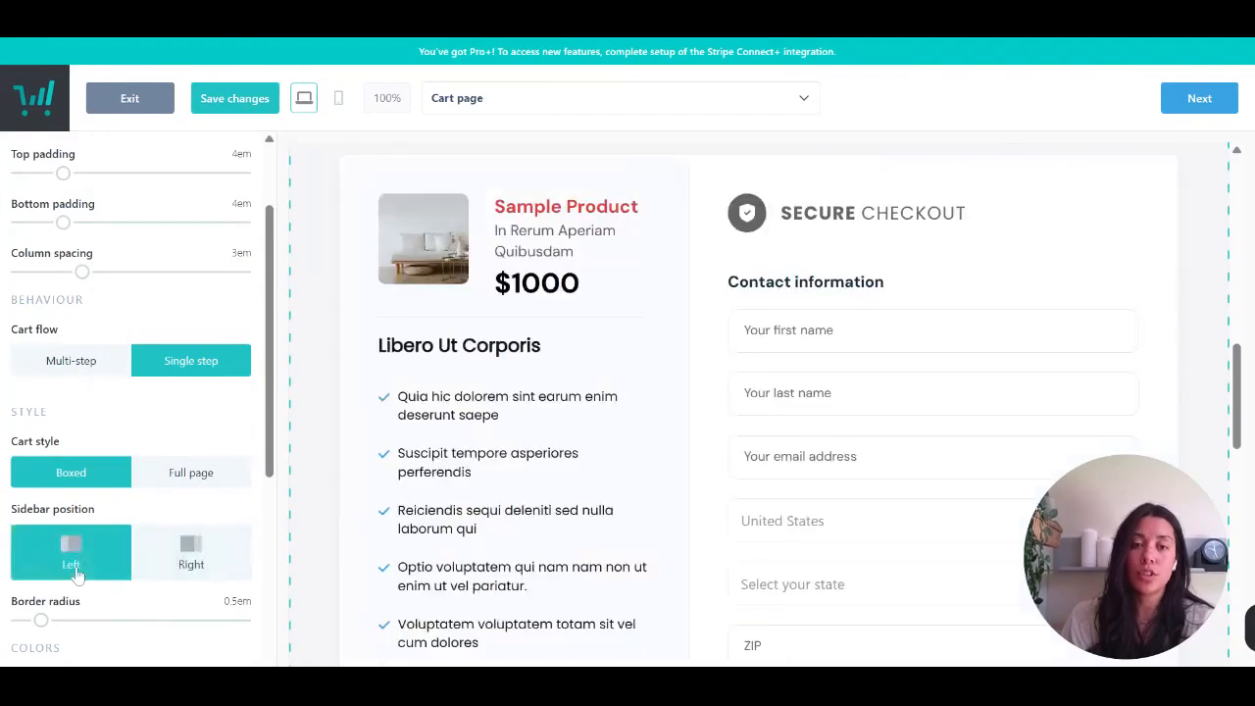
click(187, 573)
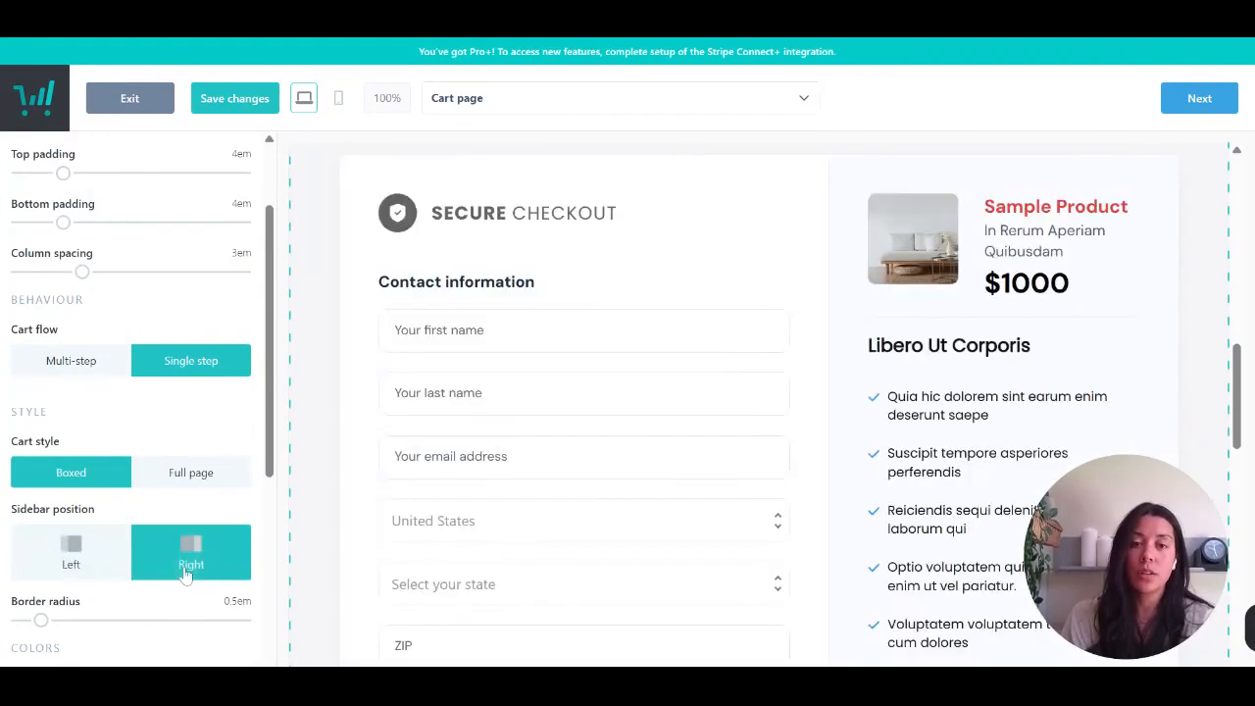
- Preview the cart page's mobile layout from hero to checkout and return to the desktop view
scroll(672, 518, down, 10)
scroll(673, 518, up, 5)
scroll(672, 519, up, 10)
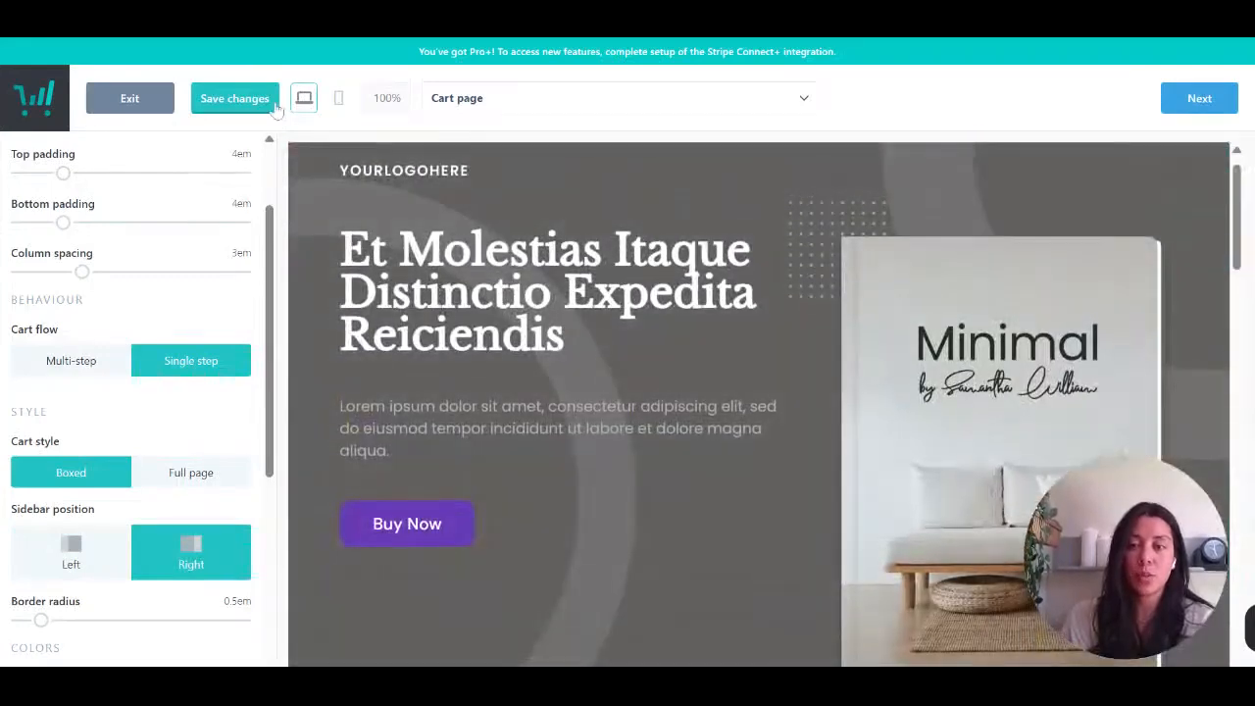
click(339, 102)
scroll(715, 420, down, 5)
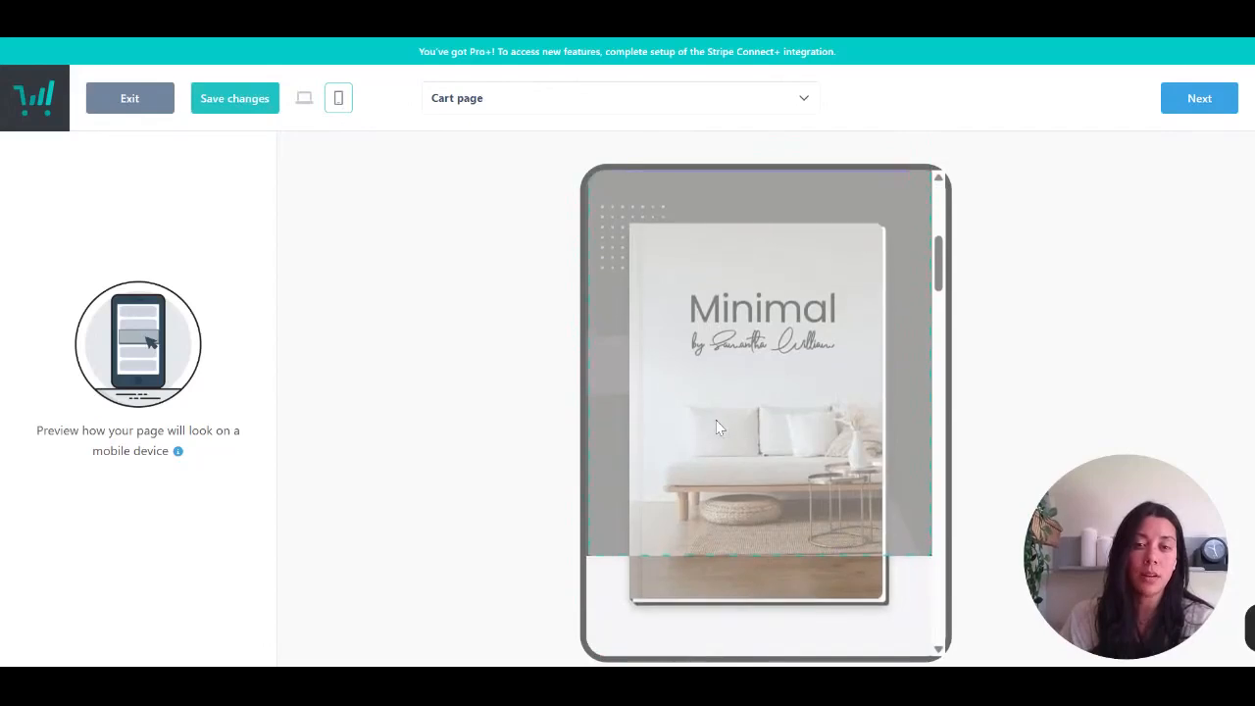
scroll(716, 420, down, 17)
scroll(716, 422, up, 20)
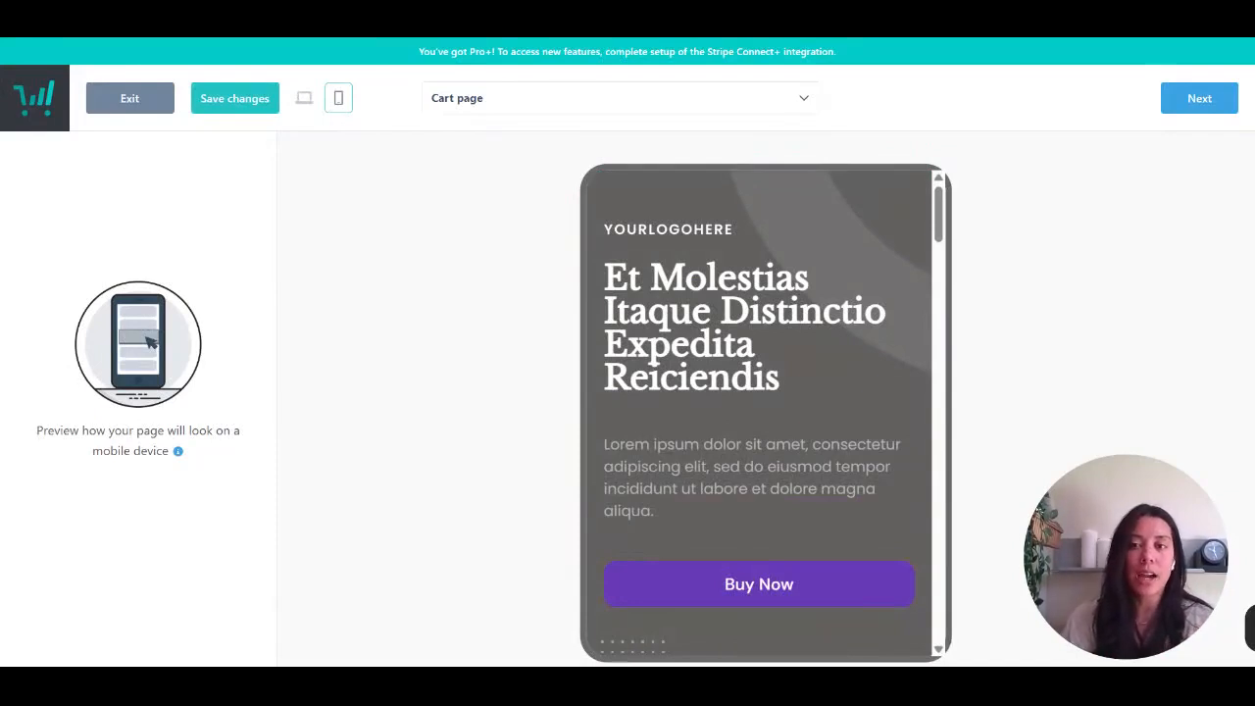
scroll(653, 471, down, 5)
scroll(652, 472, up, 3)
click(304, 98)
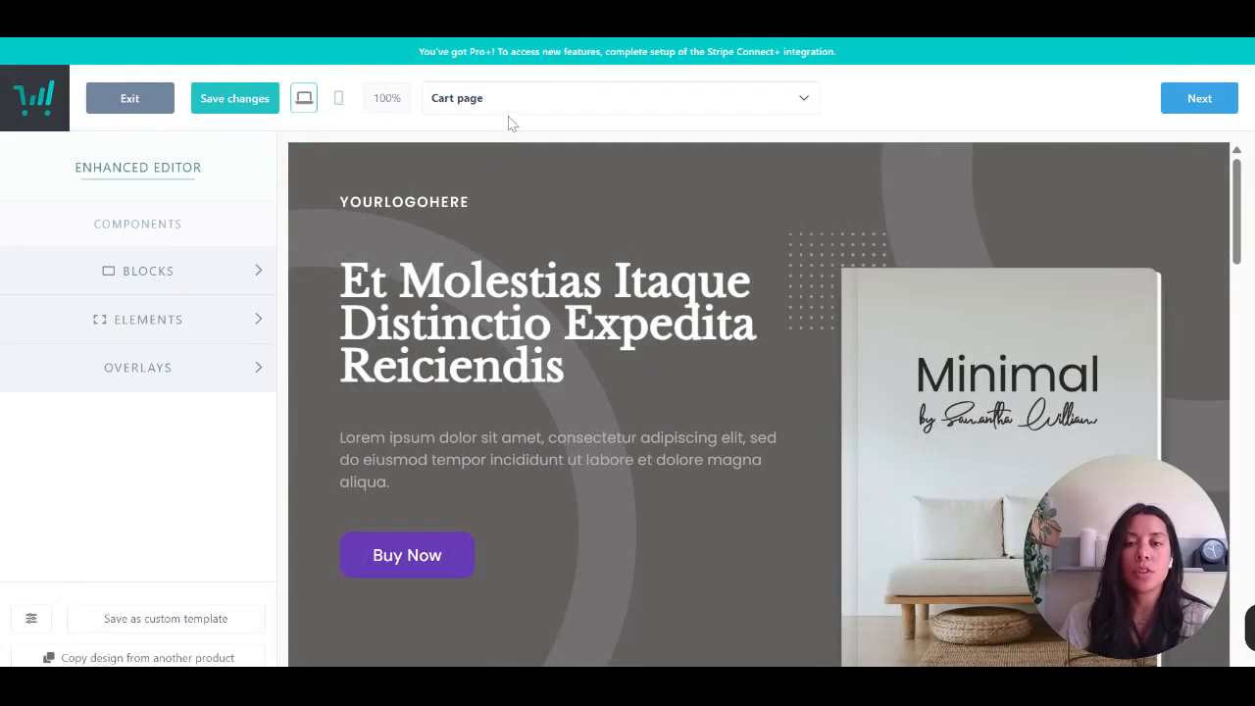
- Switch to the Success page design and examine its confirmation text, invoice button and purchase access section
click(505, 103)
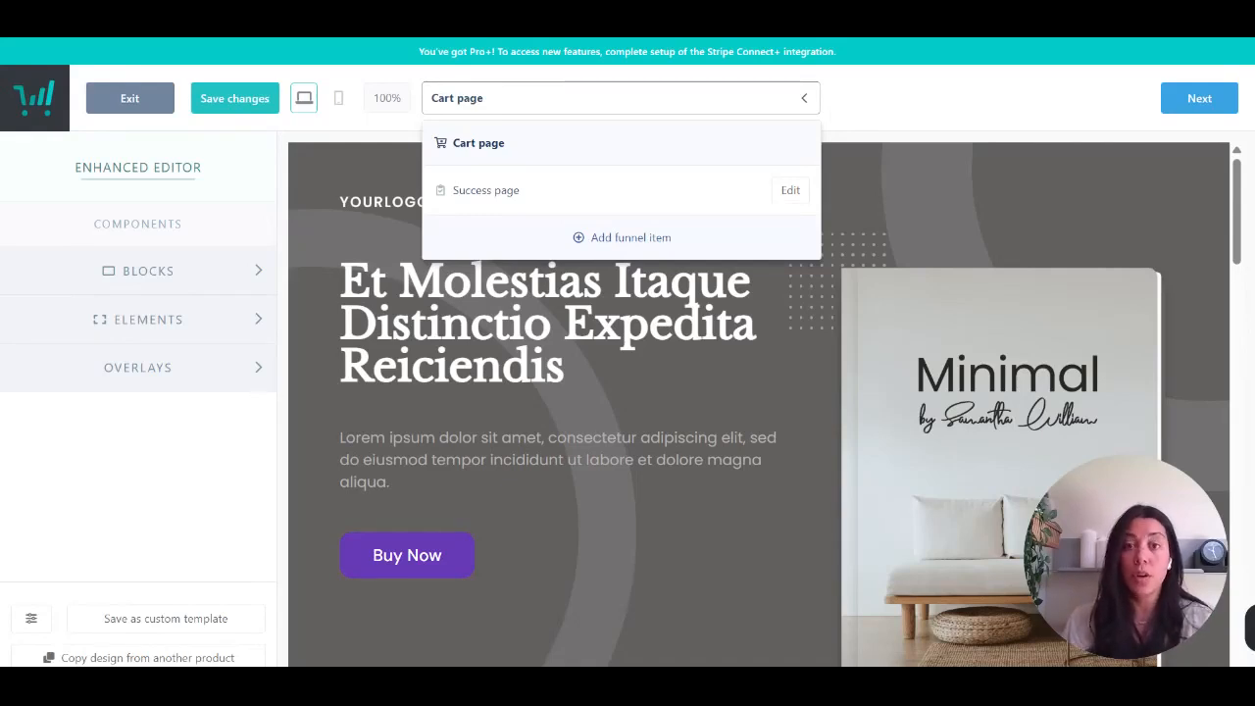
click(514, 195)
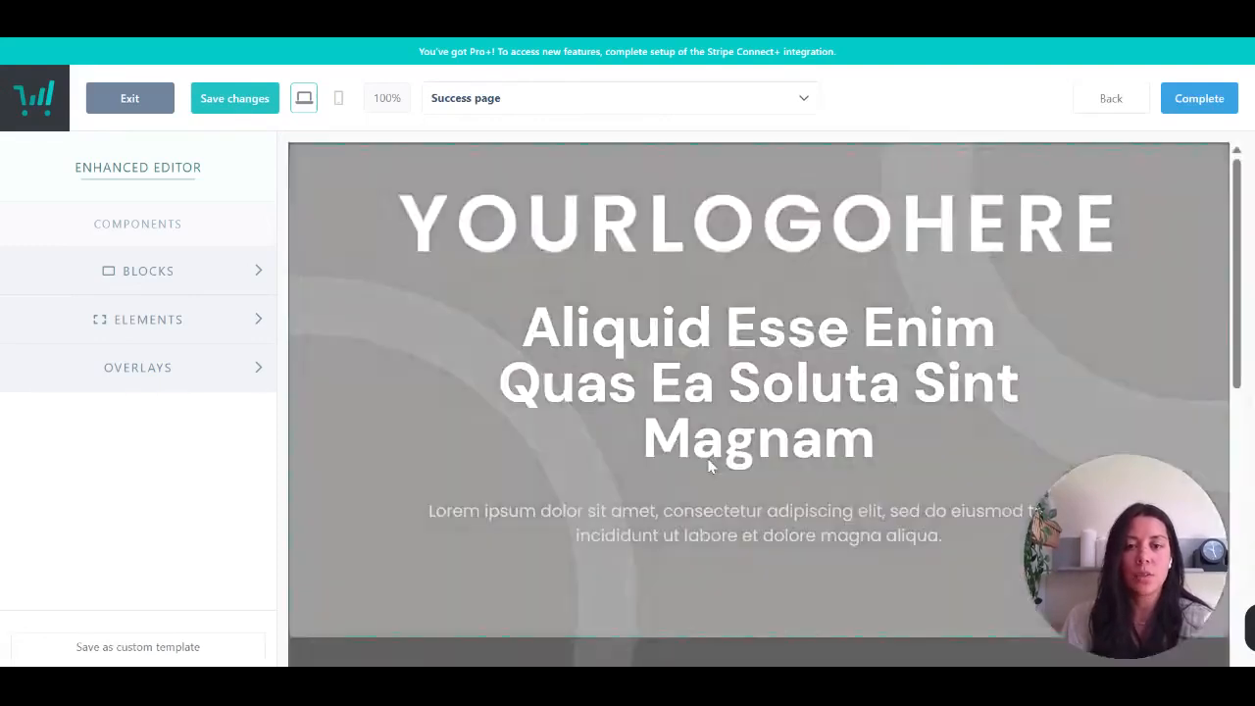
scroll(709, 462, down, 1)
scroll(709, 462, up, 2)
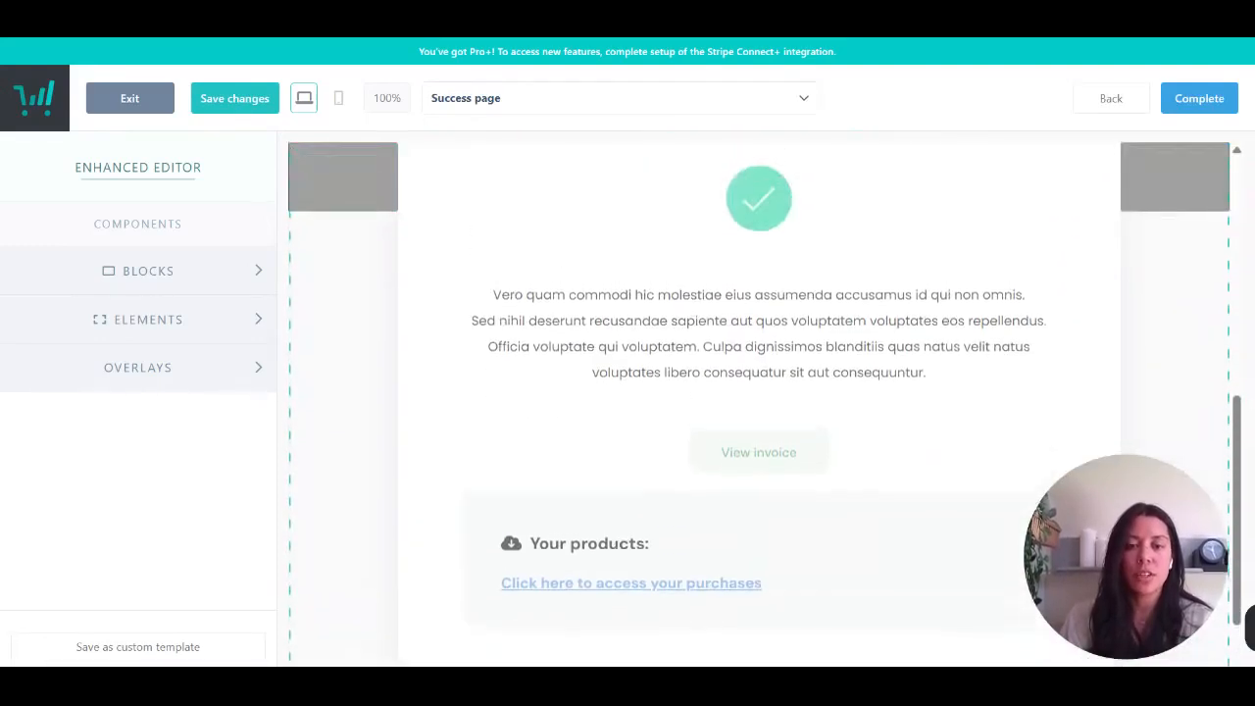
scroll(710, 463, down, 2)
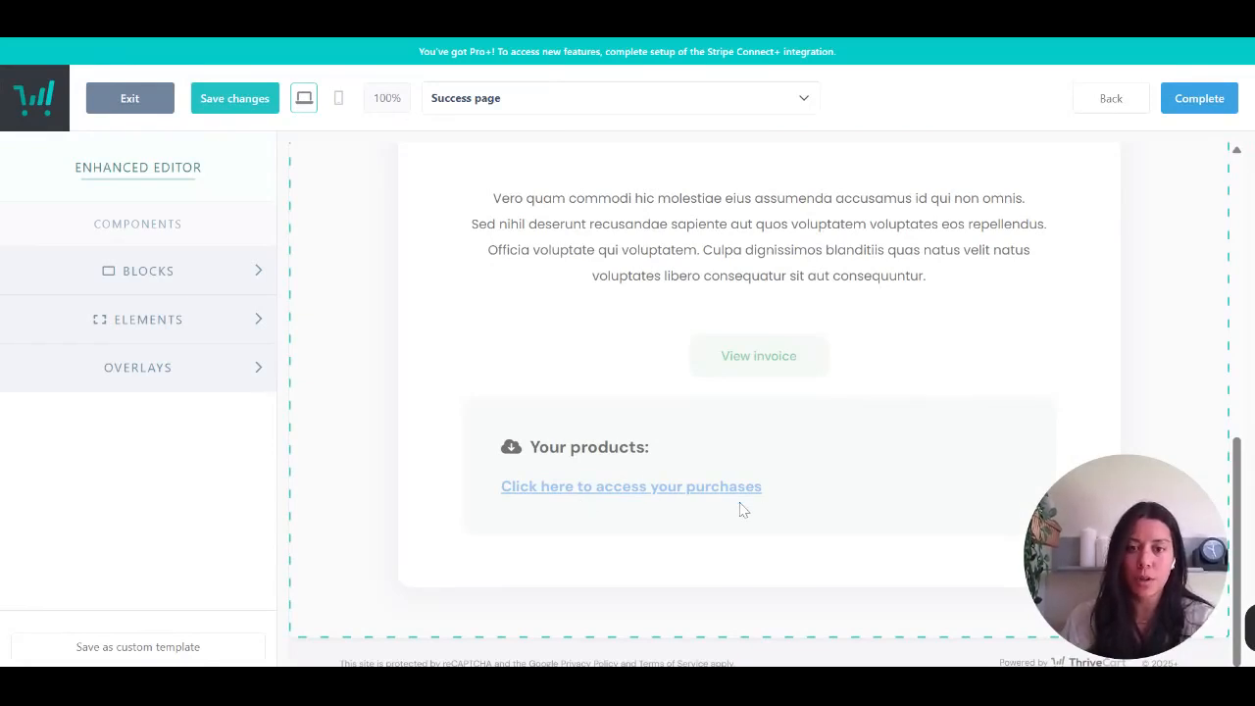
click(663, 517)
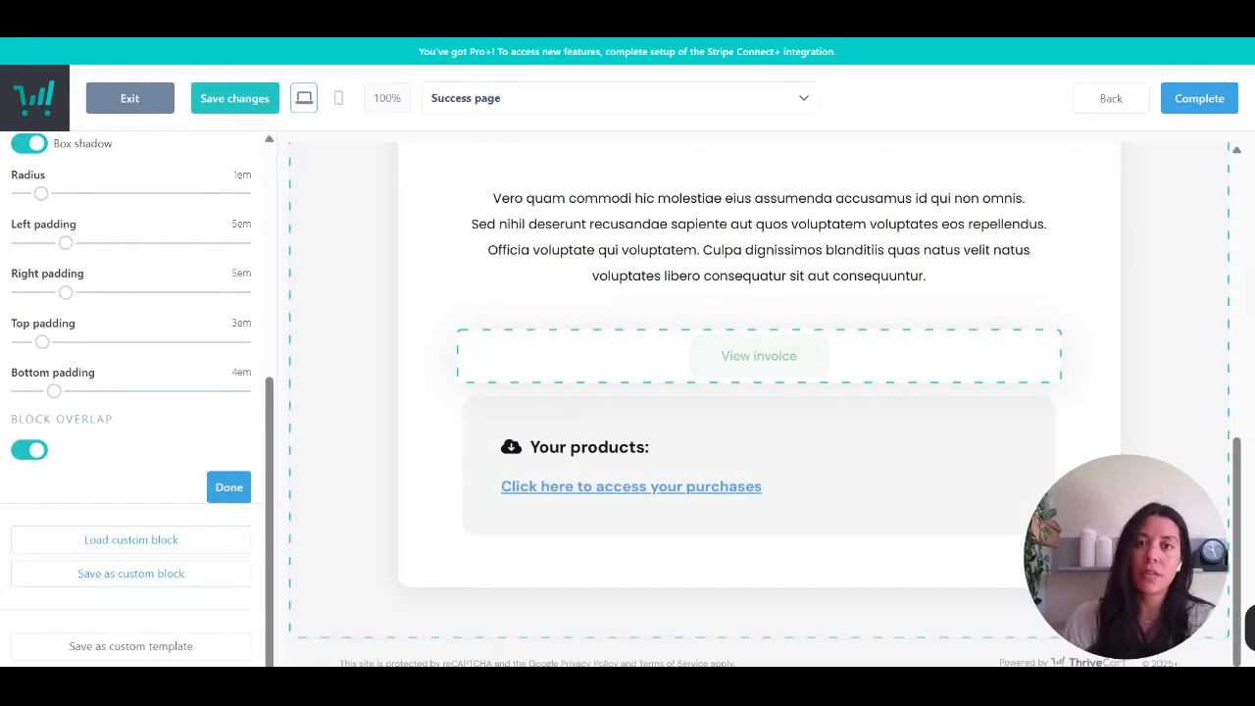
scroll(680, 408, up, 10)
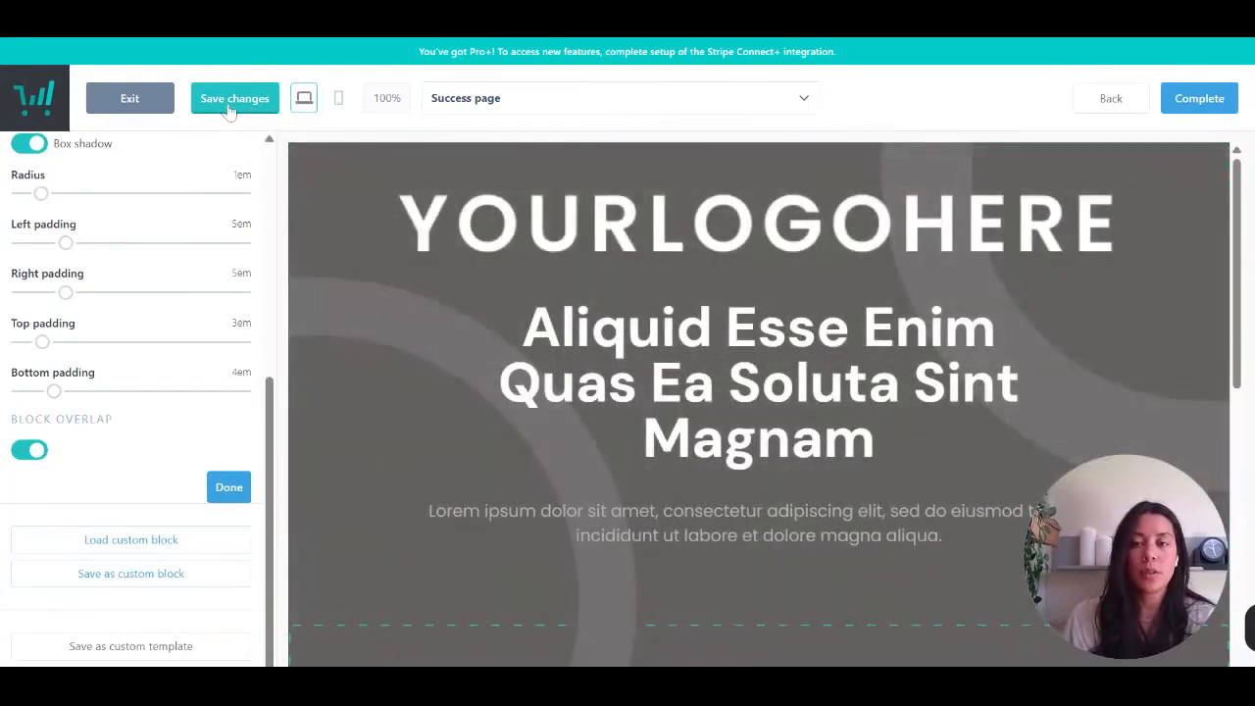
- Save the cart and success page designs and exit the editor, saving changes again
click(228, 110)
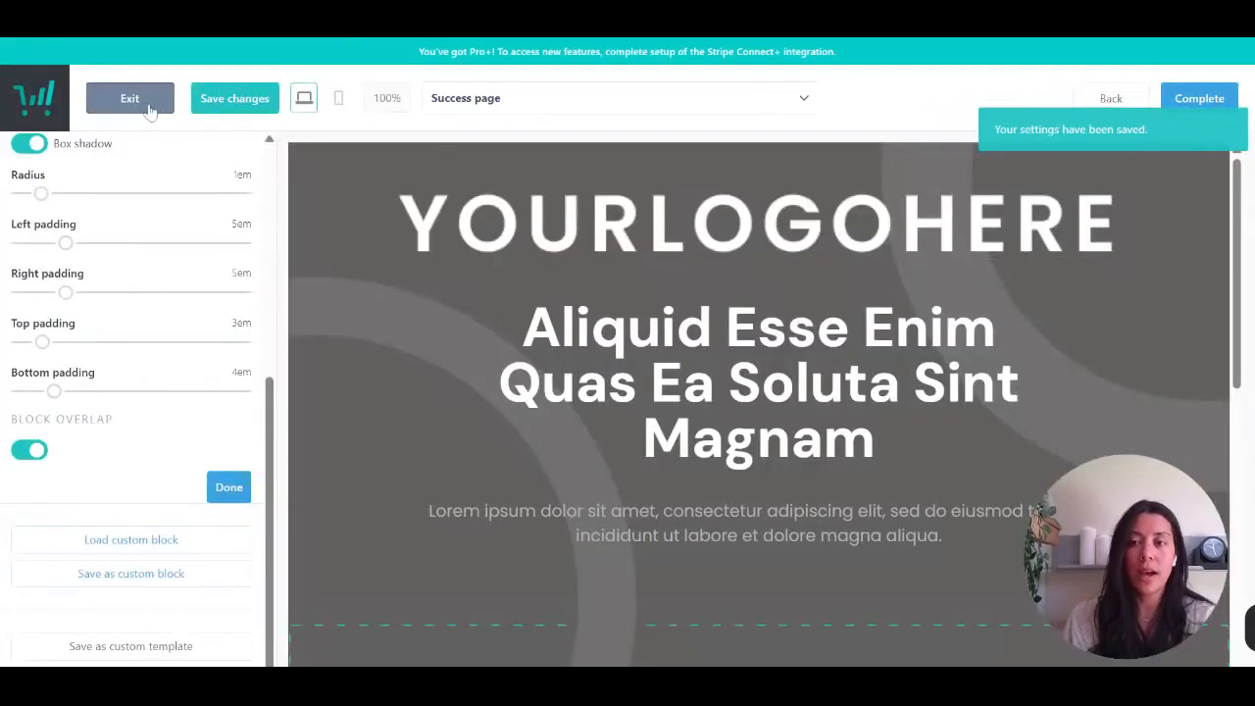
click(149, 110)
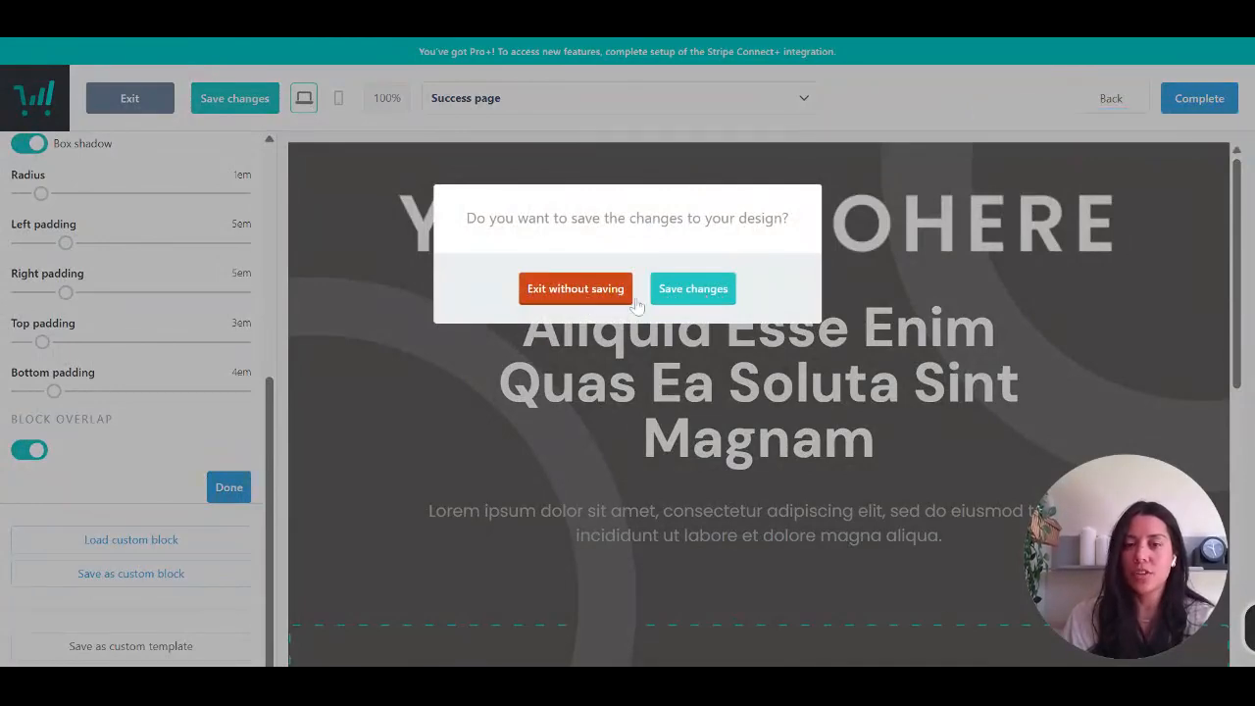
click(697, 308)
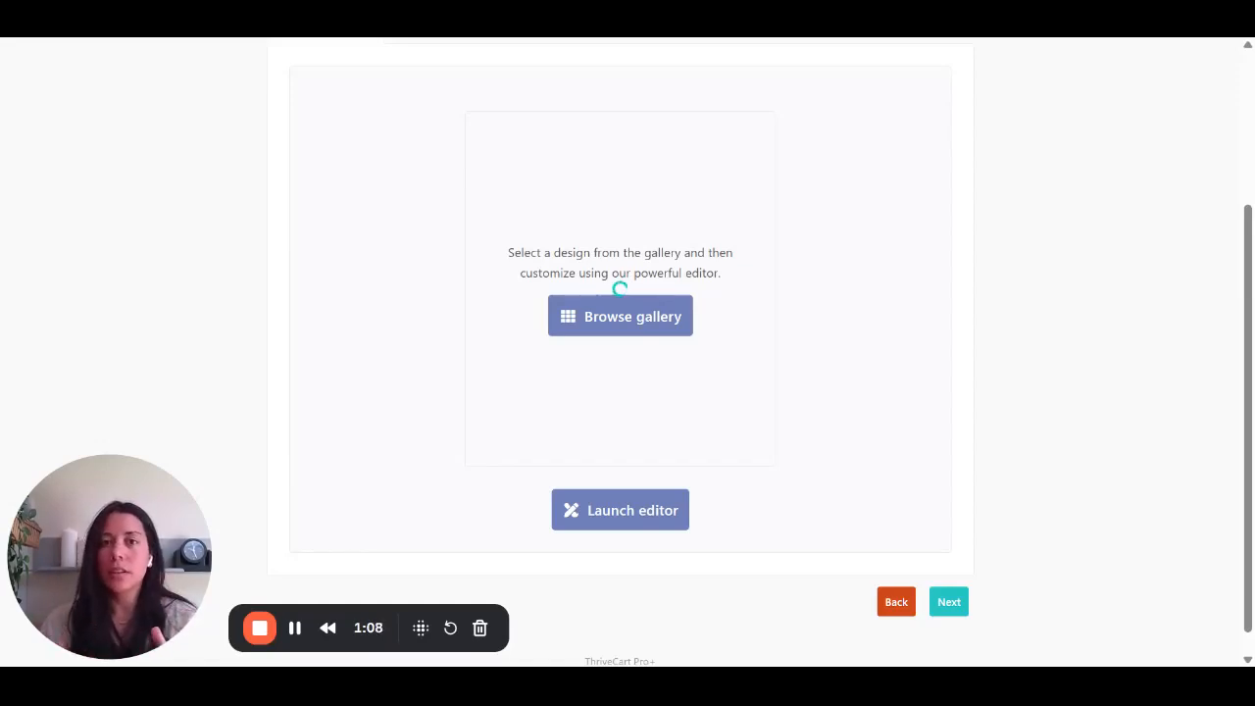
- Open the design gallery from the product's checkout settings and browse the New templates
click(673, 322)
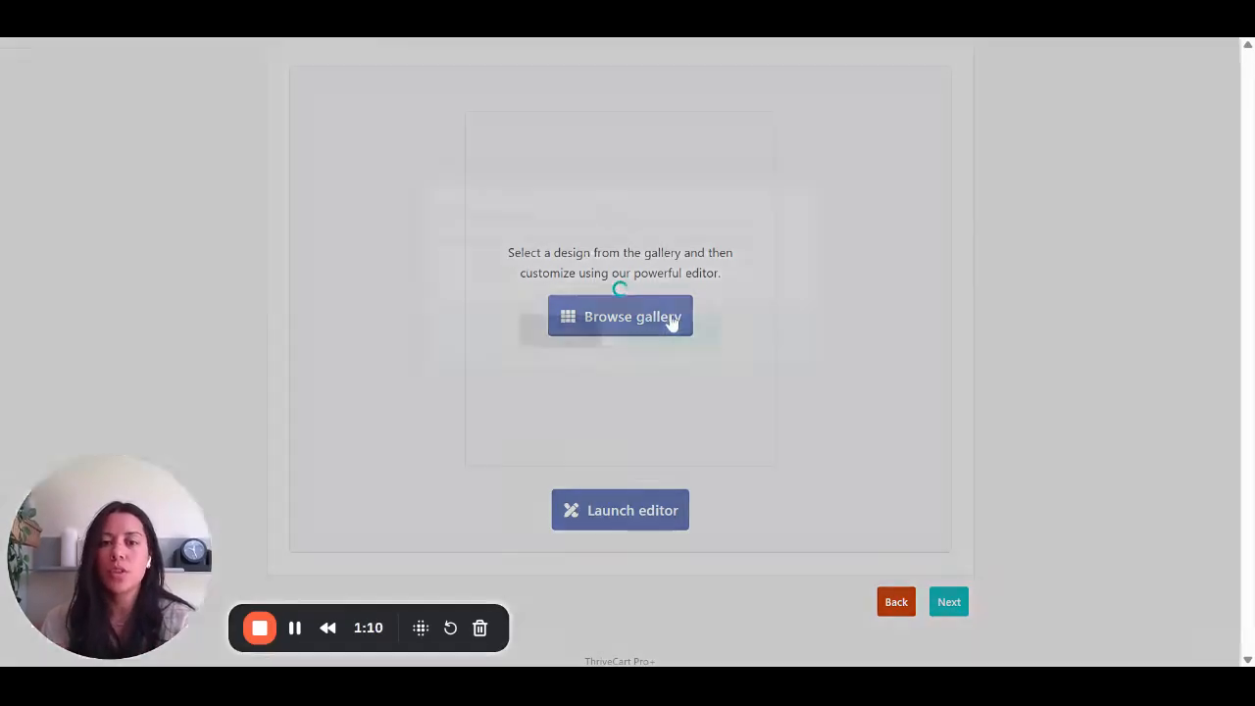
click(672, 343)
scroll(668, 345, down, 5)
scroll(669, 345, up, 4)
scroll(669, 345, down, 4)
scroll(669, 345, up, 3)
scroll(686, 470, up, 3)
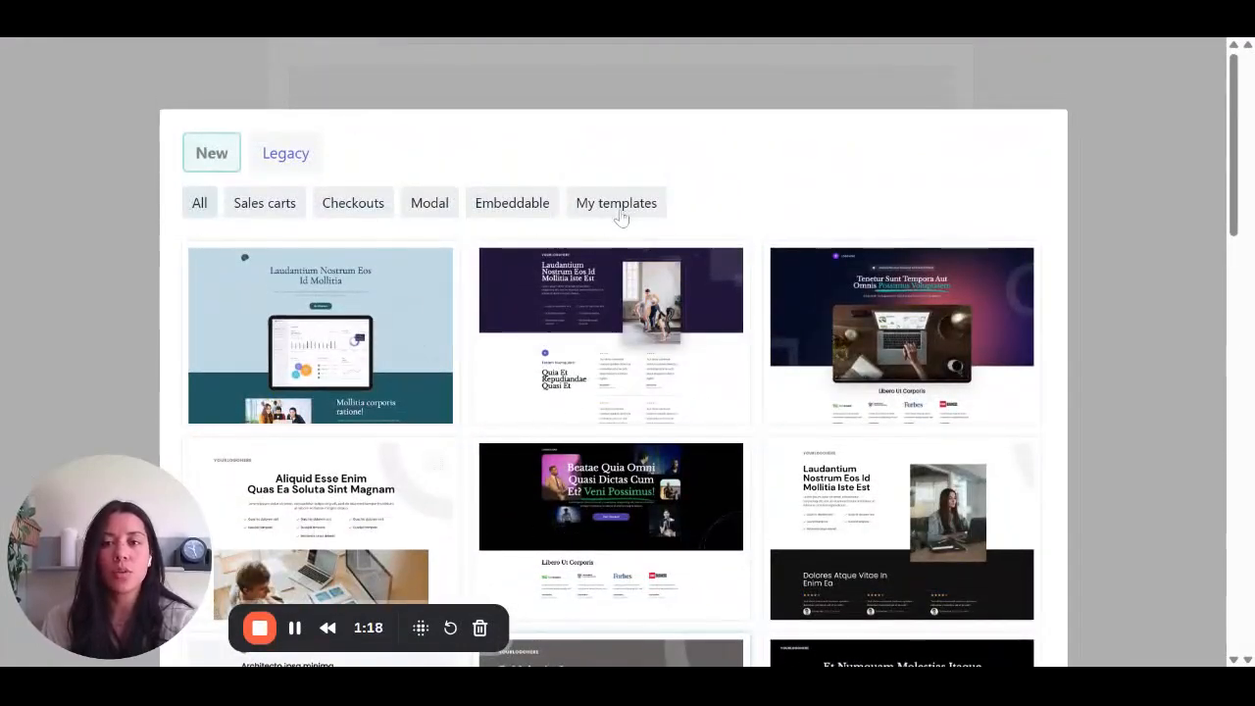
click(620, 208)
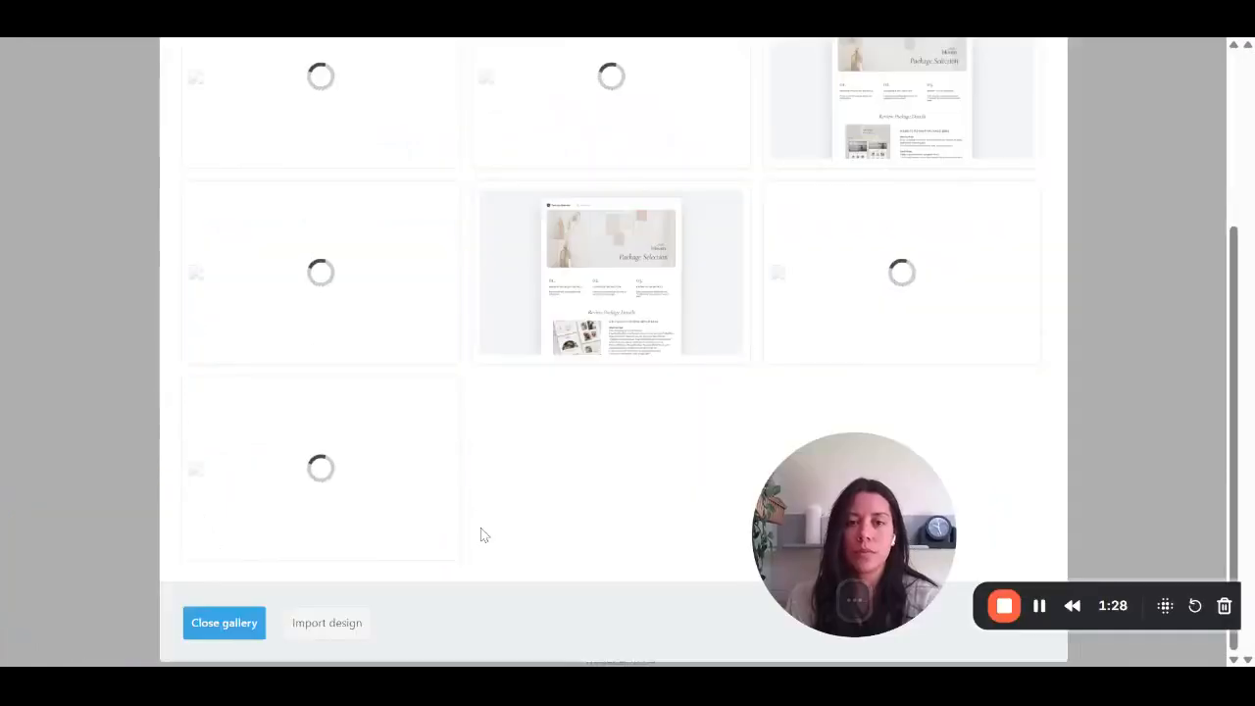
click(329, 624)
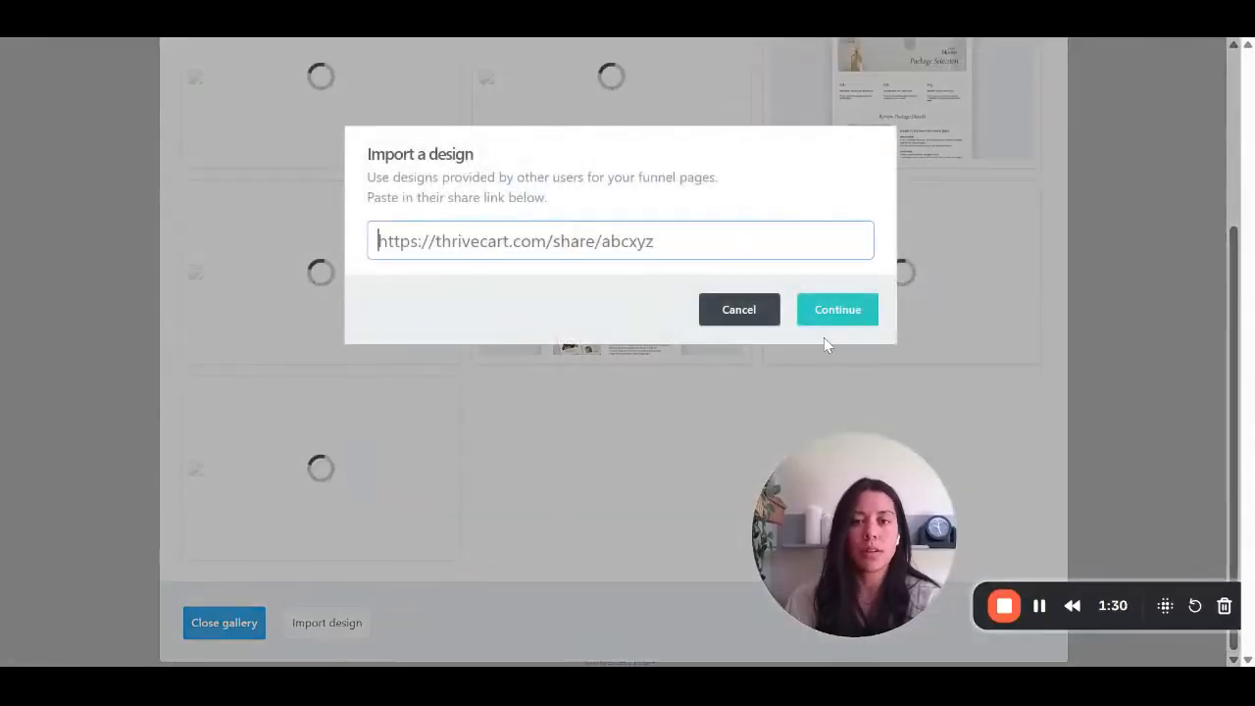
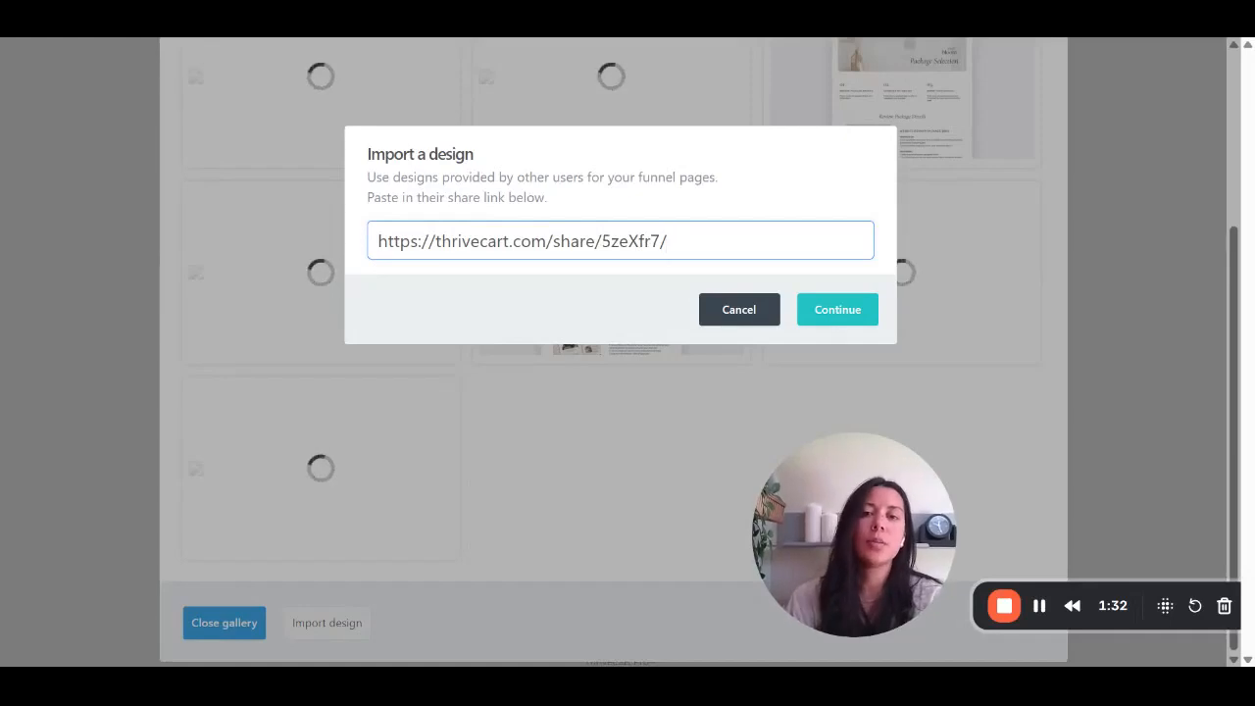
drag(667, 241, 600, 241)
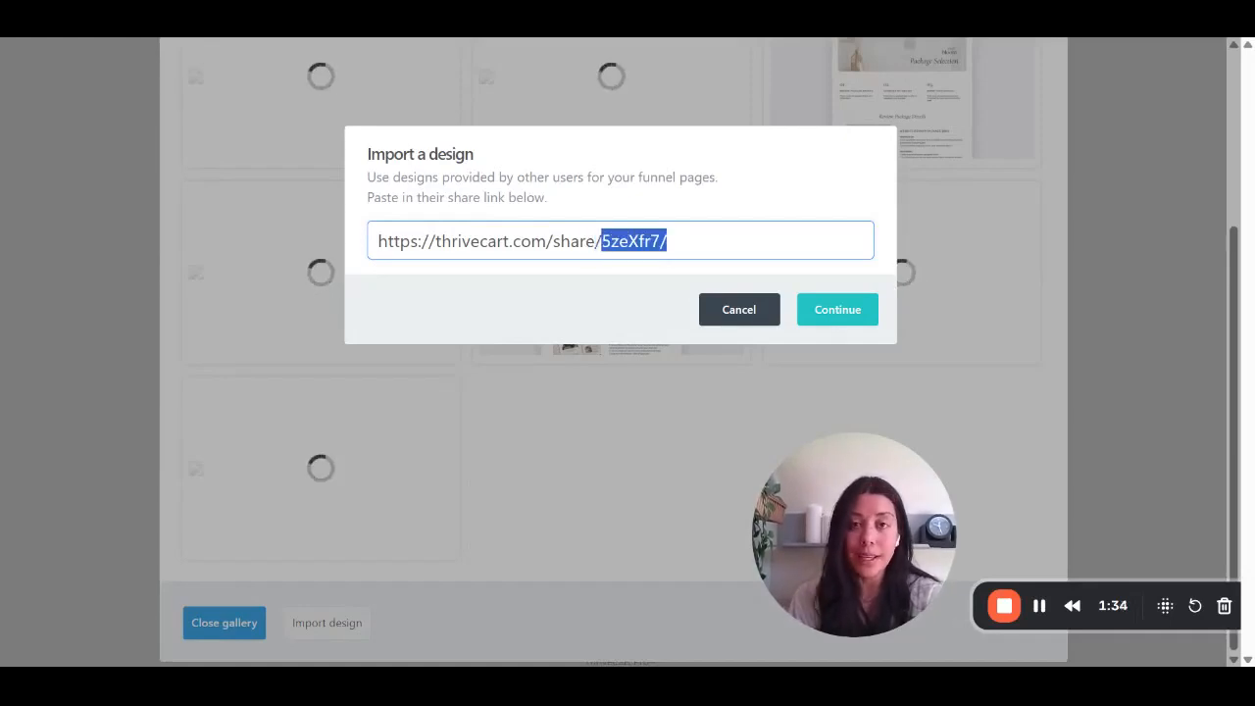
click(601, 241)
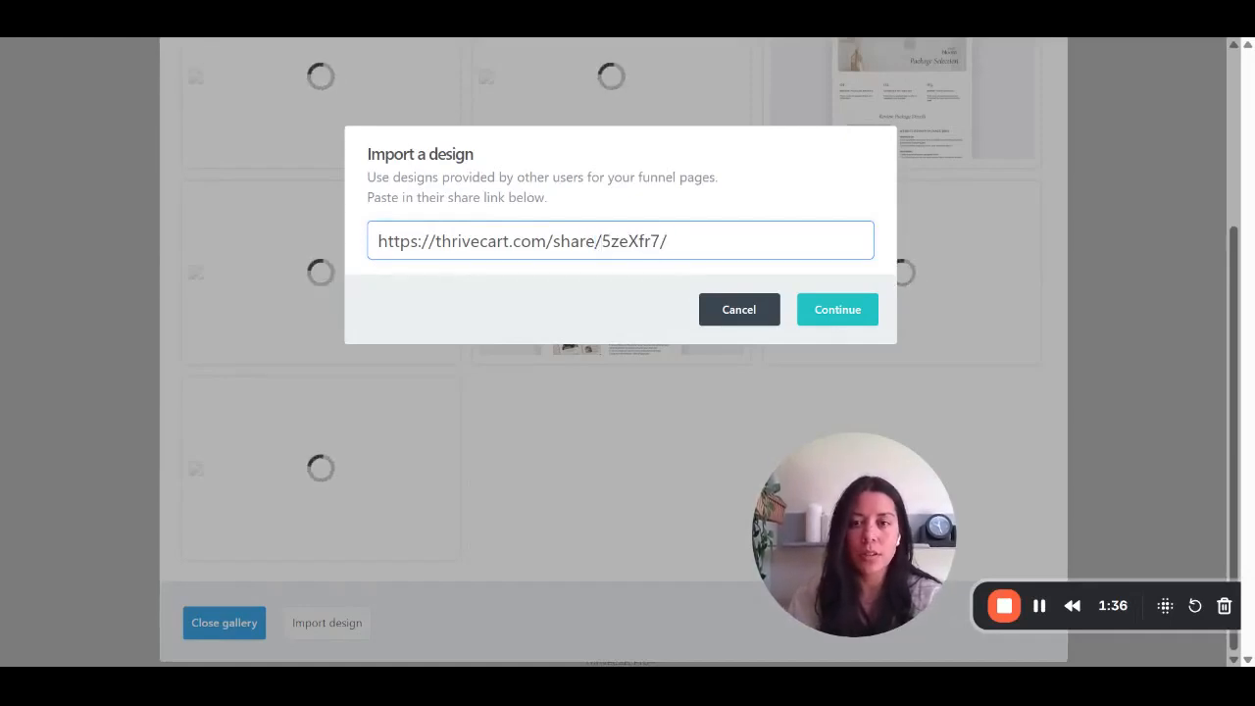
drag(661, 240, 601, 240)
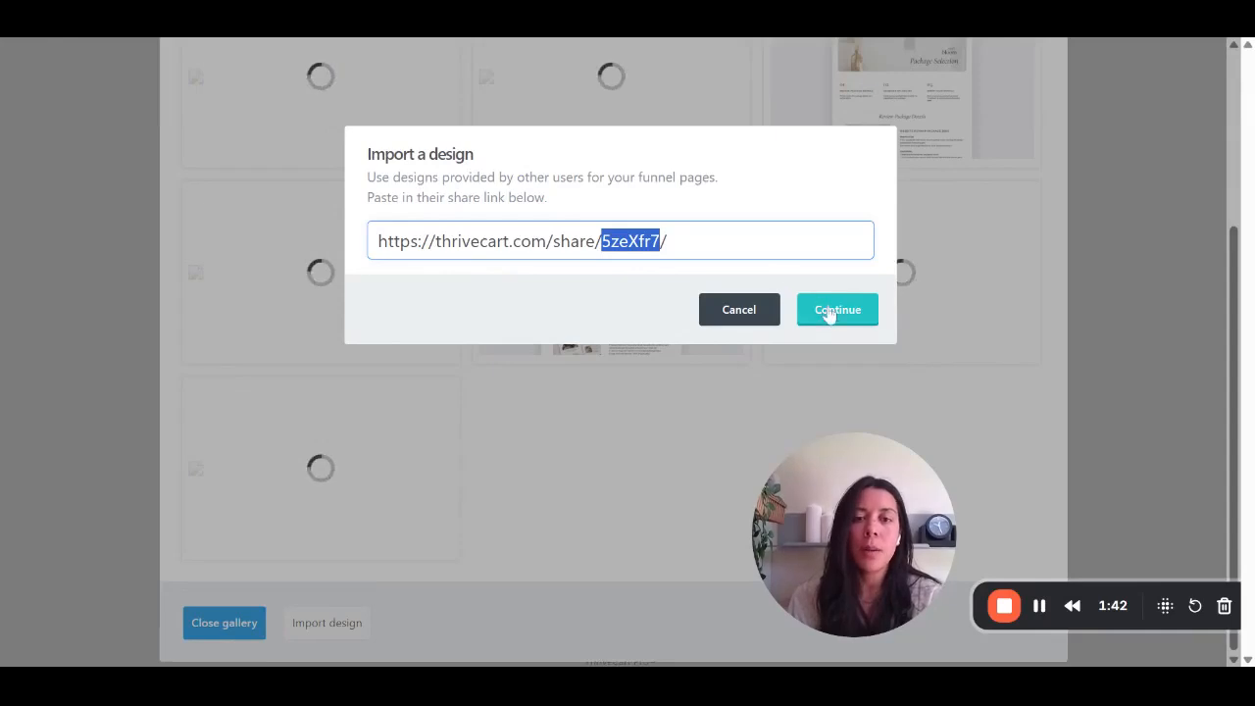
click(698, 241)
click(825, 310)
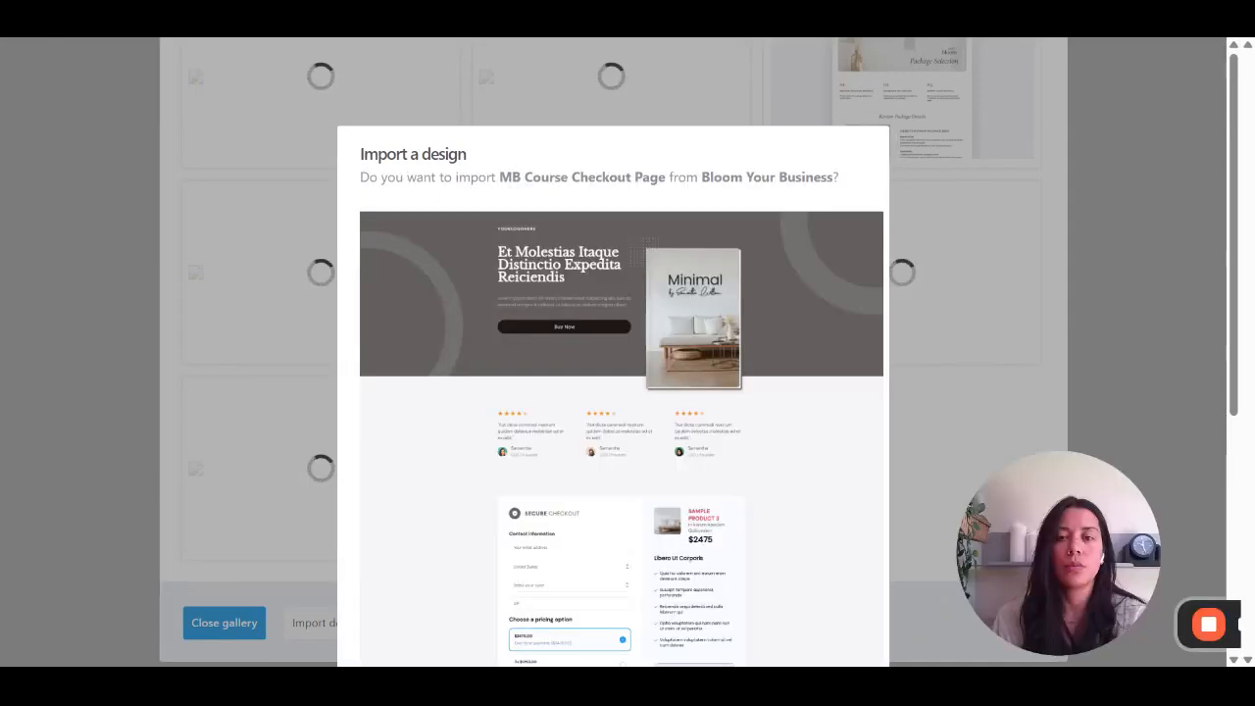
- Review the MB Course Checkout Page preview from Bloom Your Business and confirm its import
scroll(633, 502, down, 5)
scroll(633, 502, up, 4)
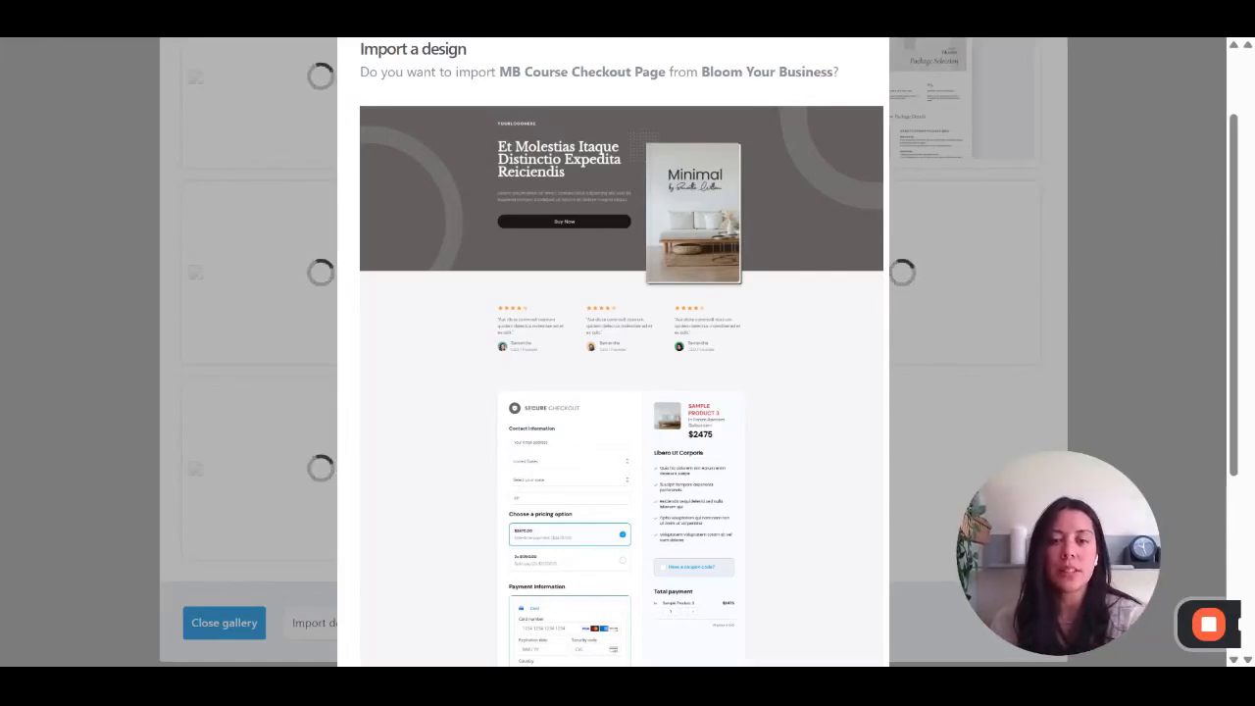
scroll(621, 392, down, 3)
click(804, 561)
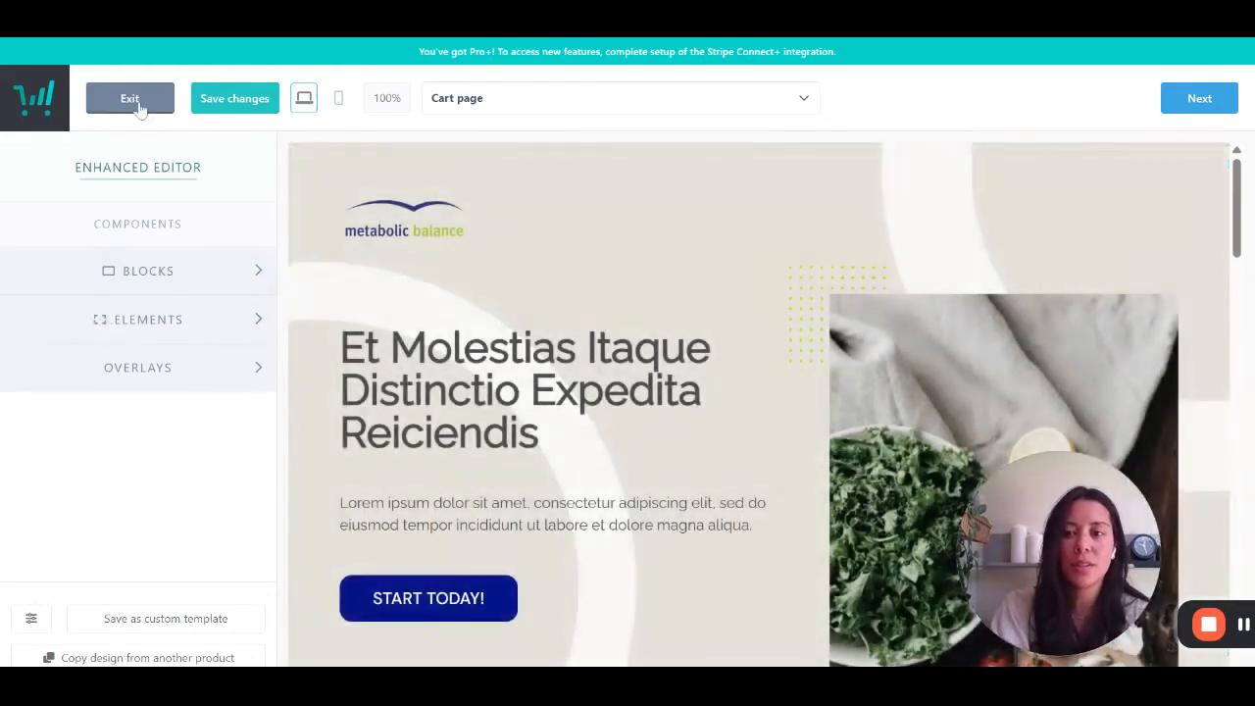
- Examine the cart page's hero, testimonials and checkout sections, including the product summary and contact fields
scroll(798, 514, down, 3)
scroll(798, 514, down, 5)
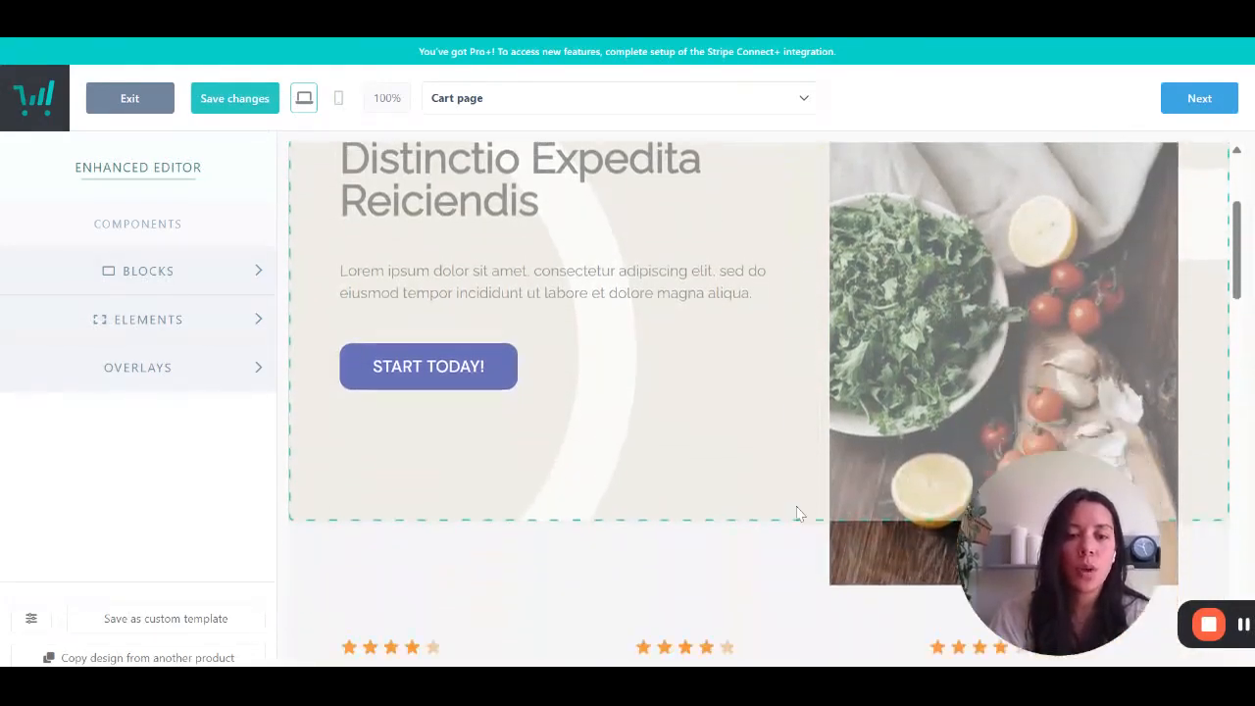
scroll(799, 513, up, 6)
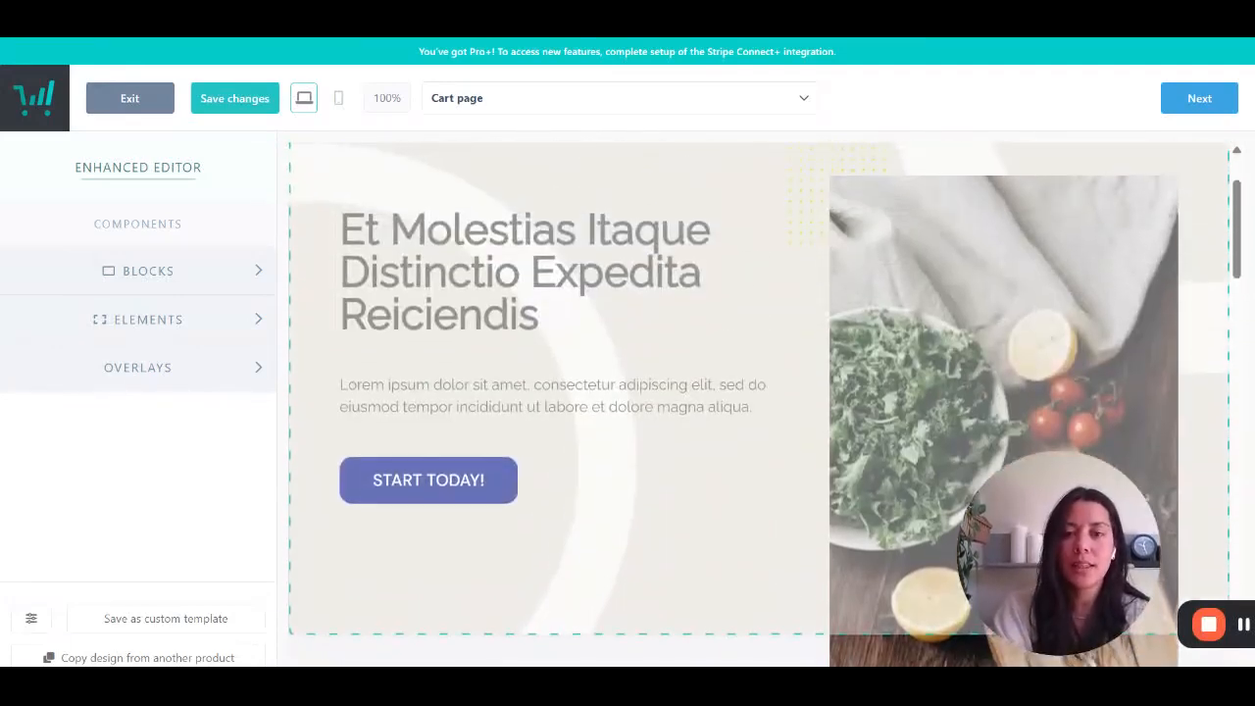
scroll(759, 403, down, 15)
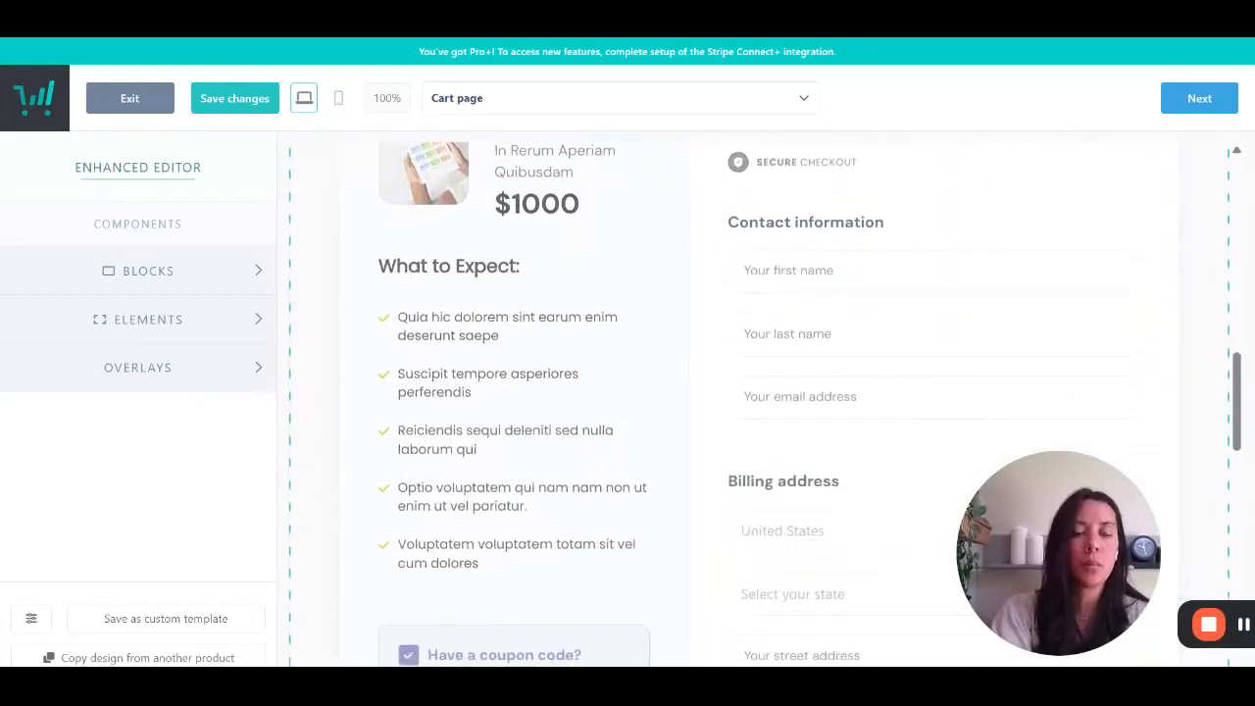
scroll(760, 404, down, 4)
scroll(759, 404, up, 9)
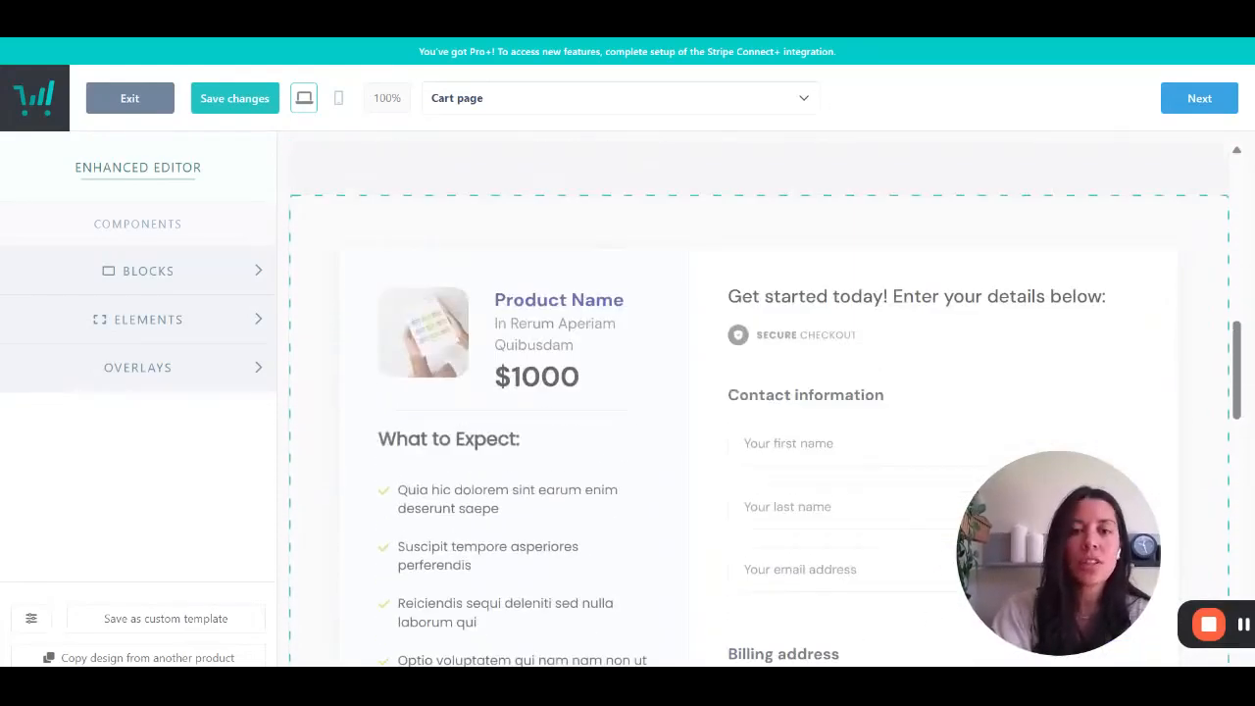
scroll(760, 404, up, 5)
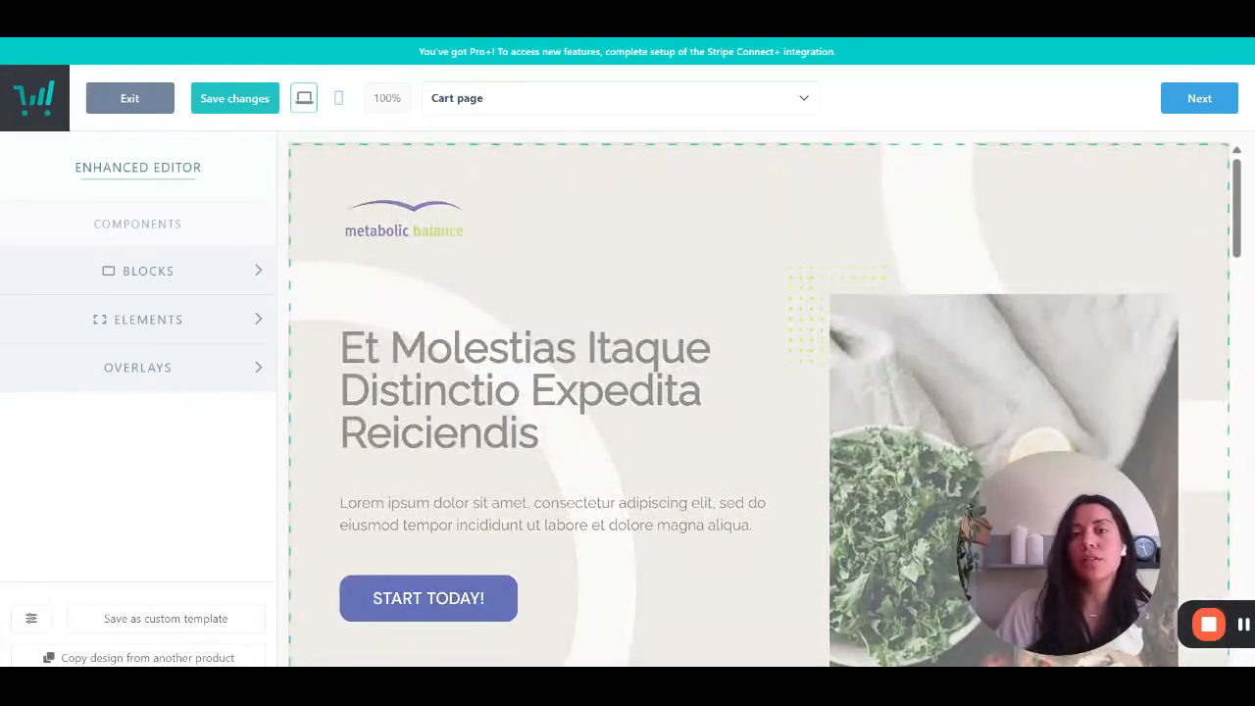
scroll(760, 404, down, 5)
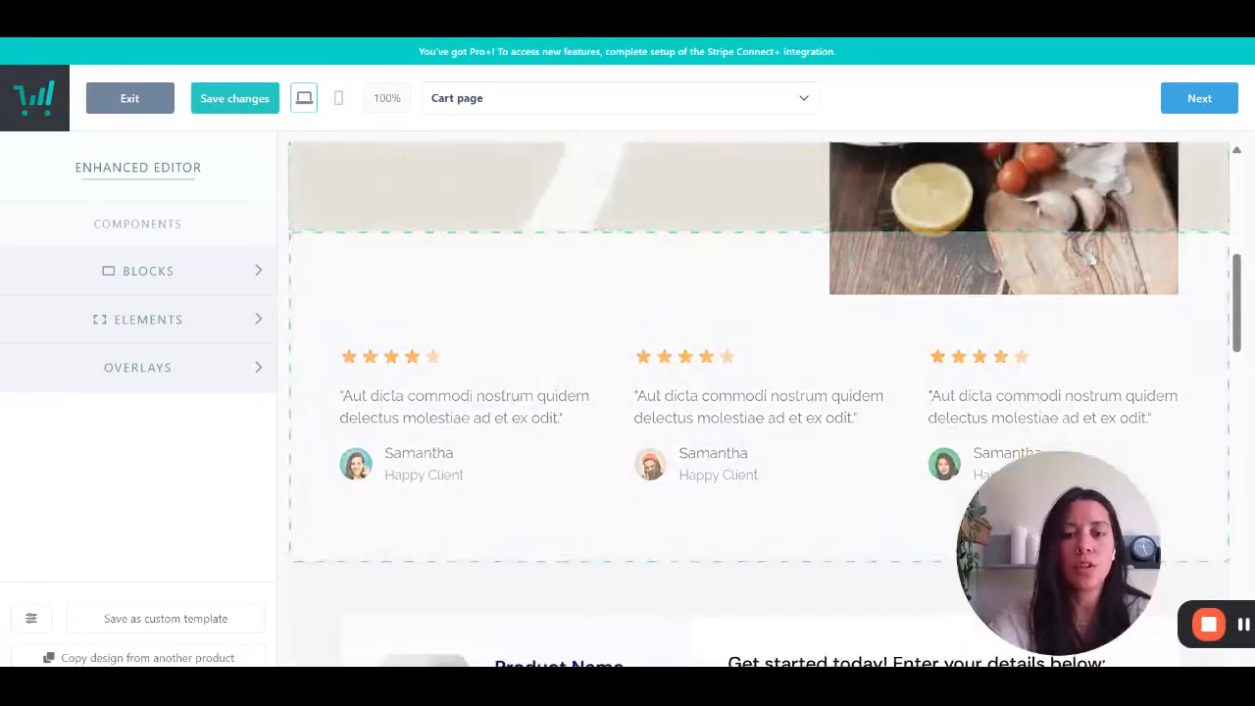
scroll(759, 404, up, 1)
scroll(759, 403, up, 5)
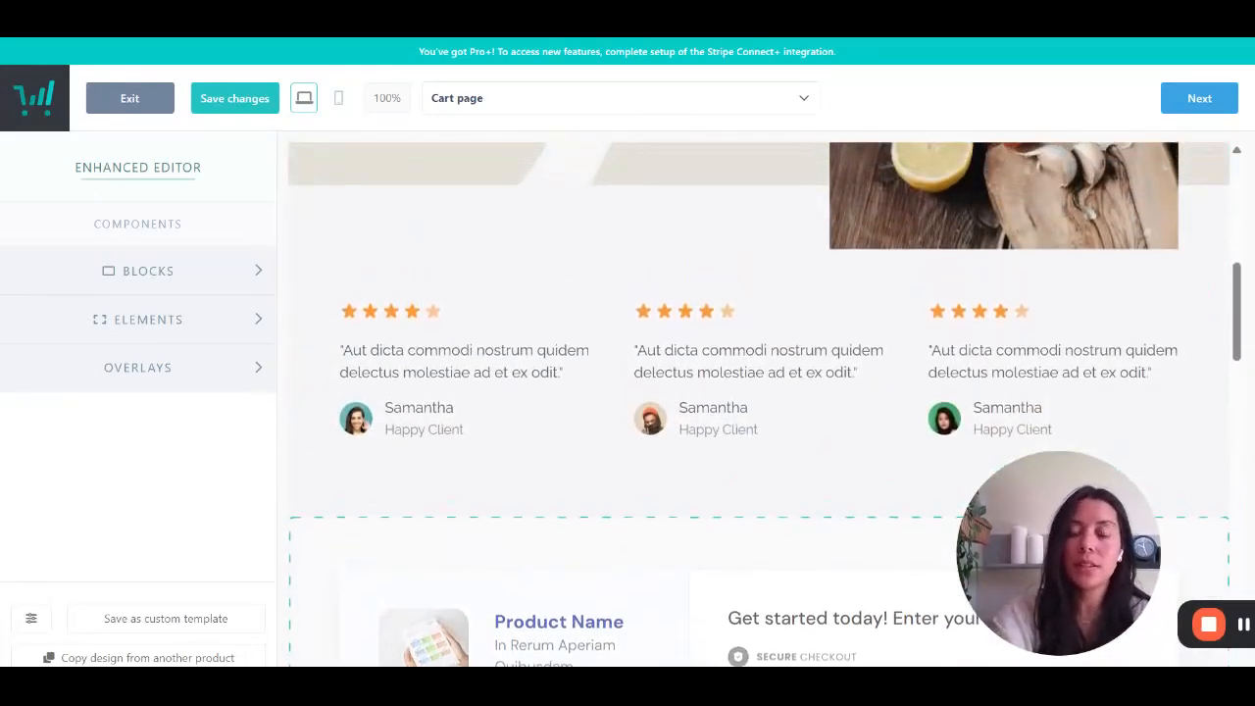
scroll(760, 404, up, 1)
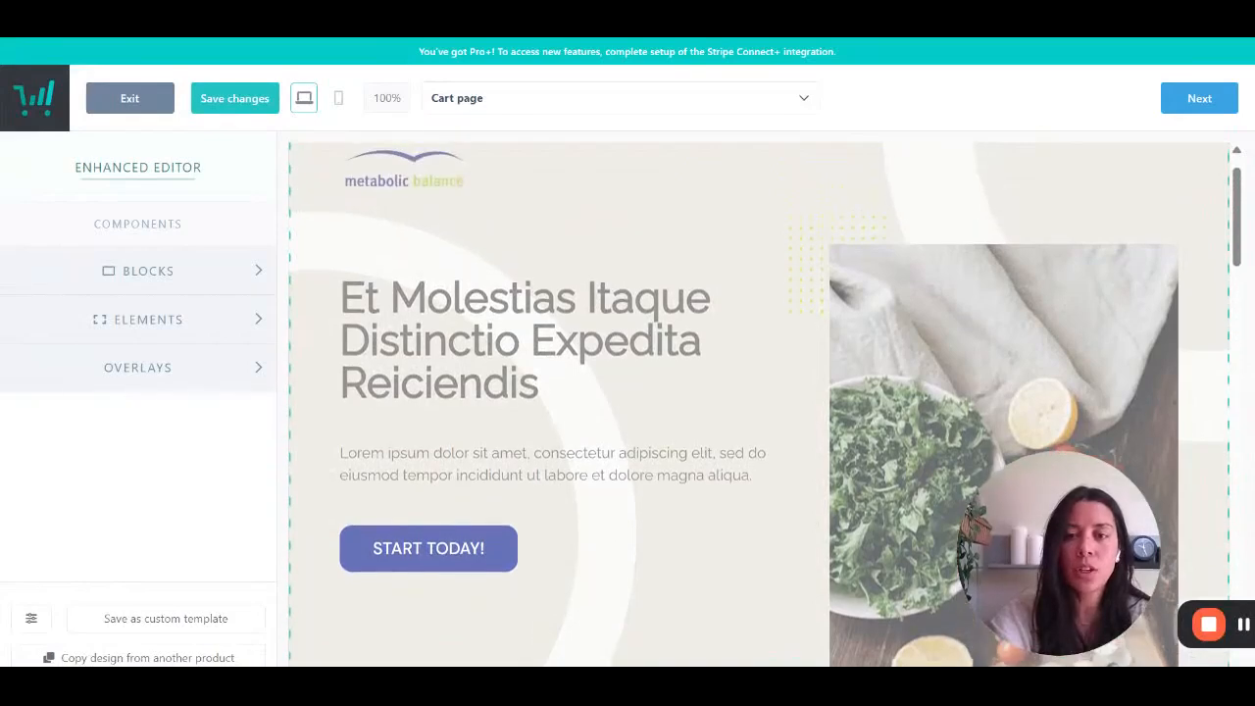
- Inspect the editing options of the hero block, its food image and its heading text
click(904, 415)
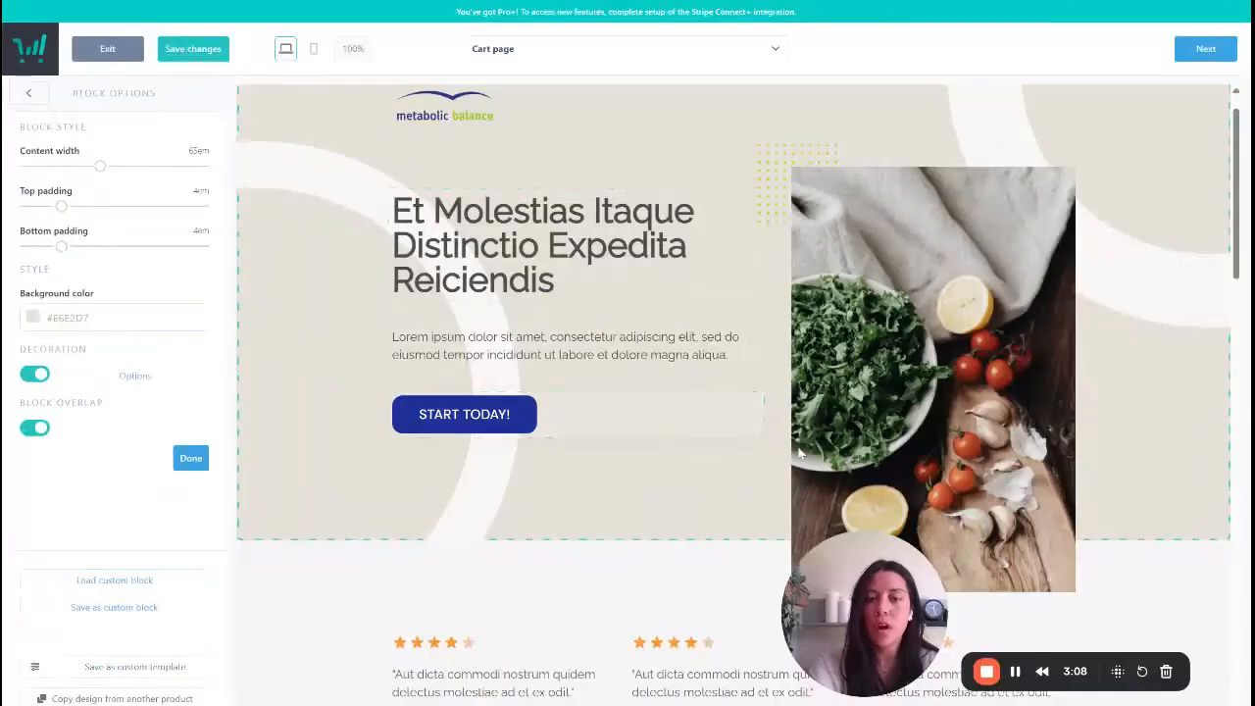
click(940, 388)
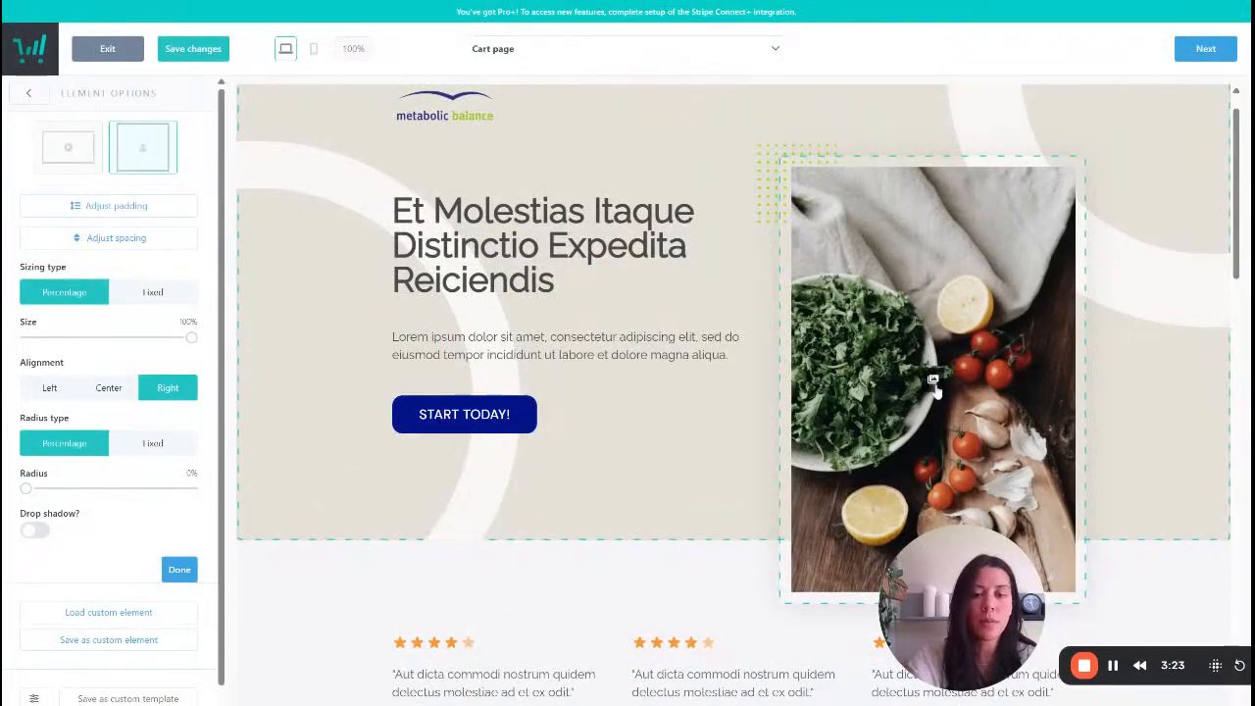
click(570, 248)
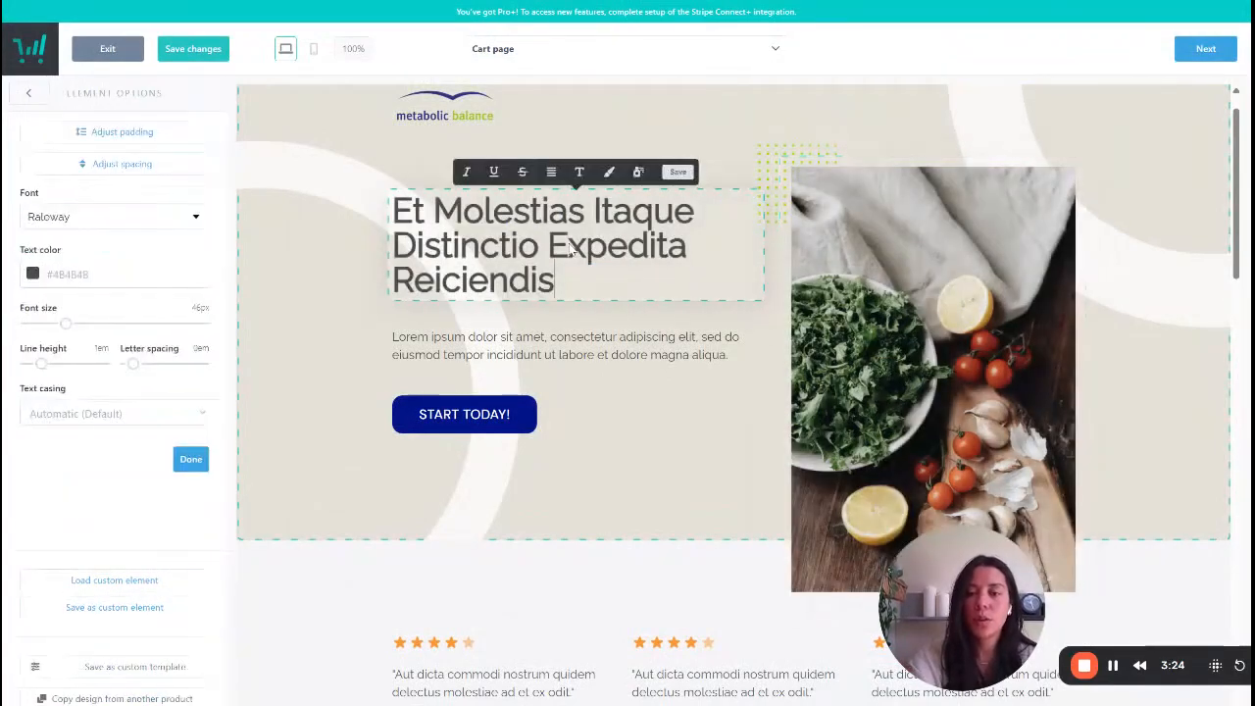
key(ctrl+a)
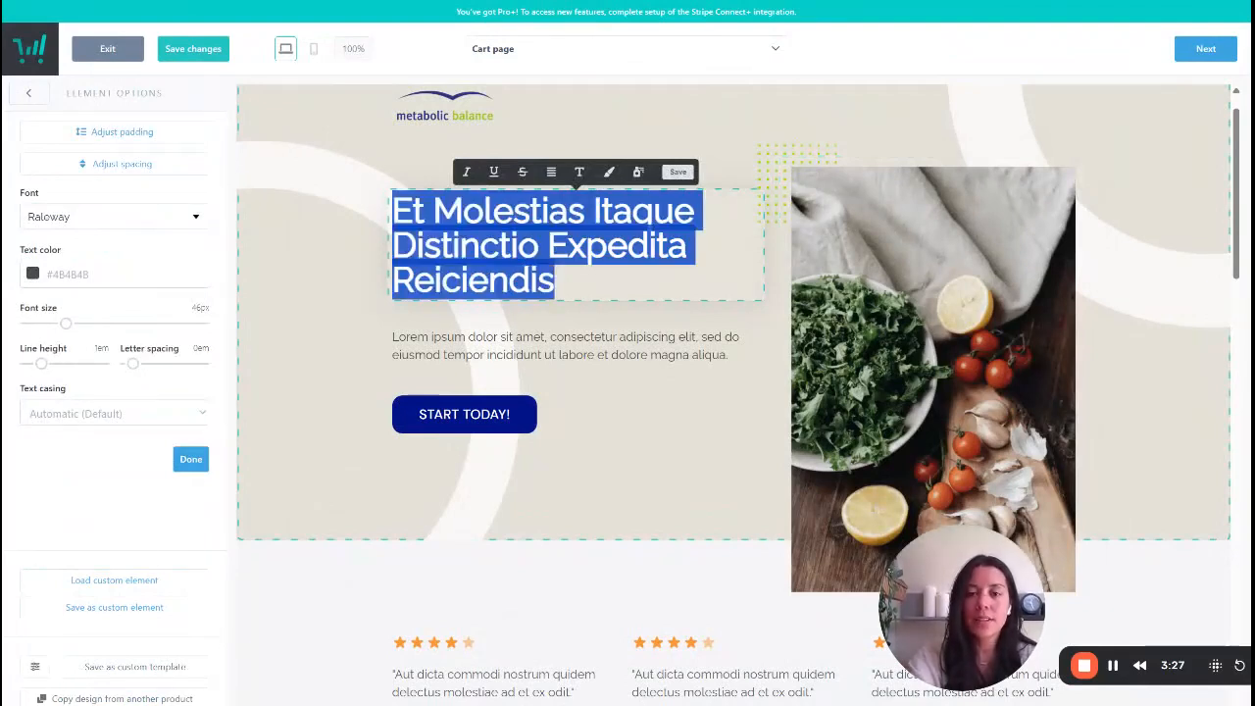
click(470, 246)
double_click(470, 246)
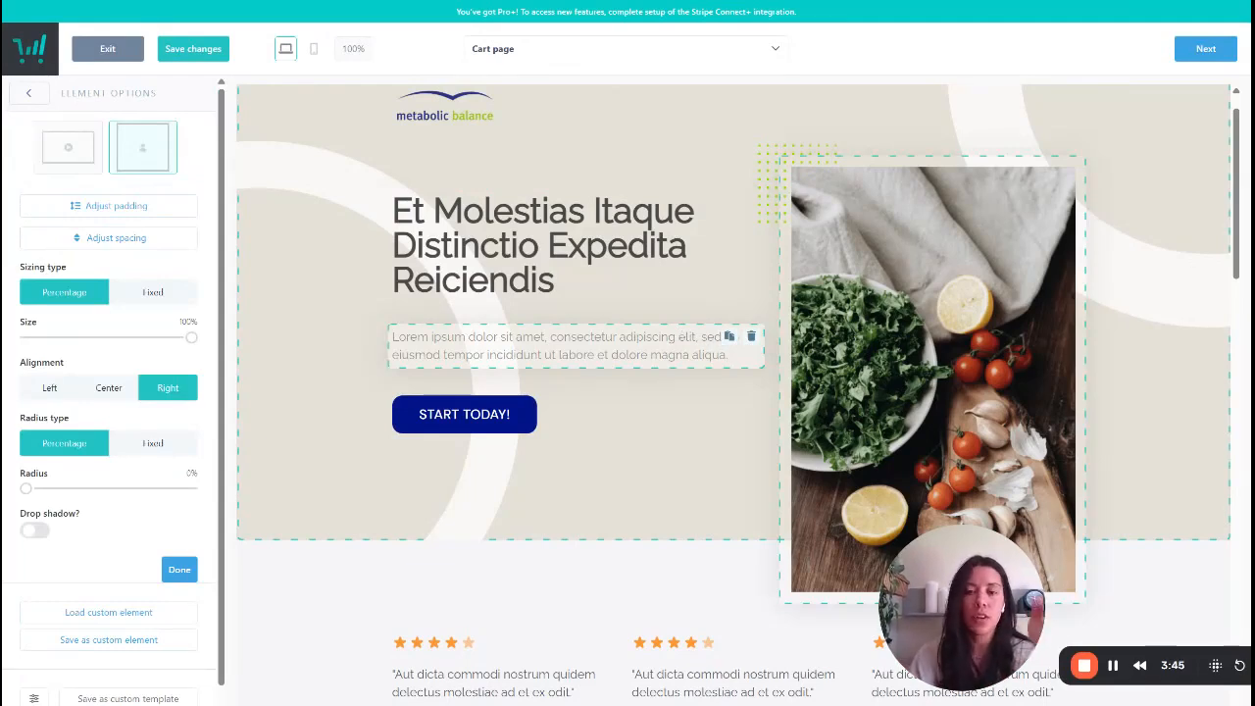
- Switch the hero block's decoration off and back on
click(290, 288)
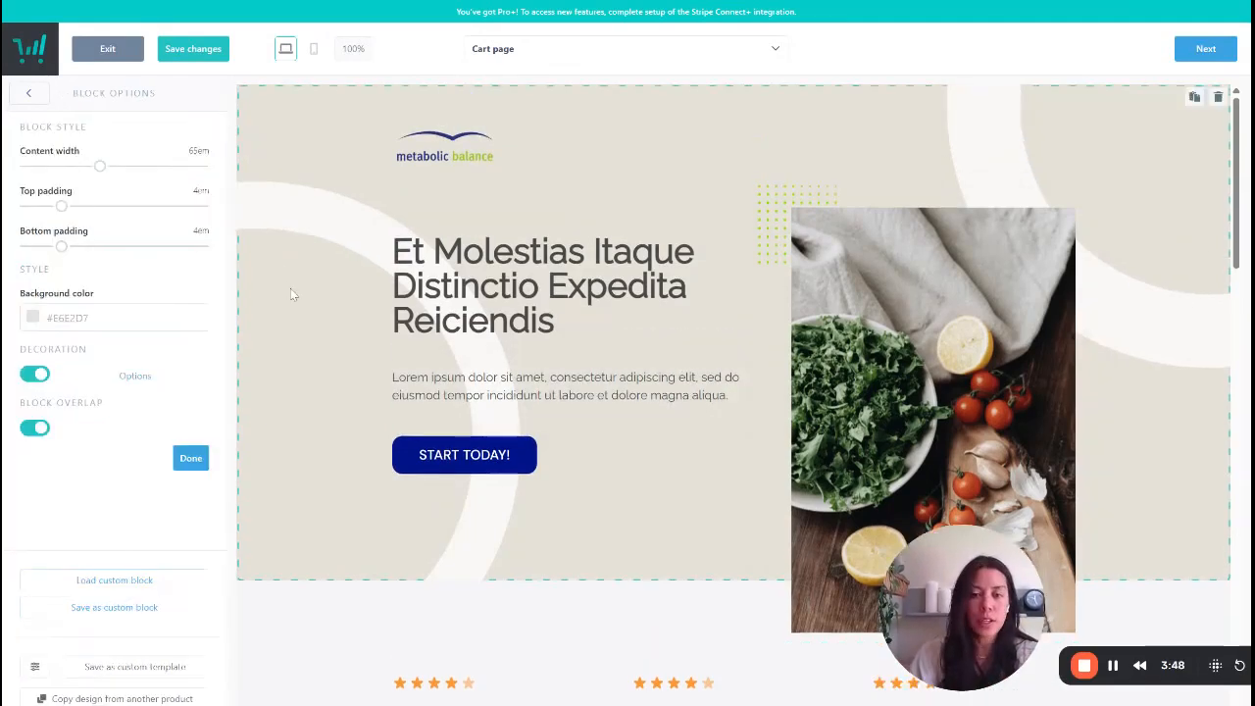
click(36, 375)
click(36, 376)
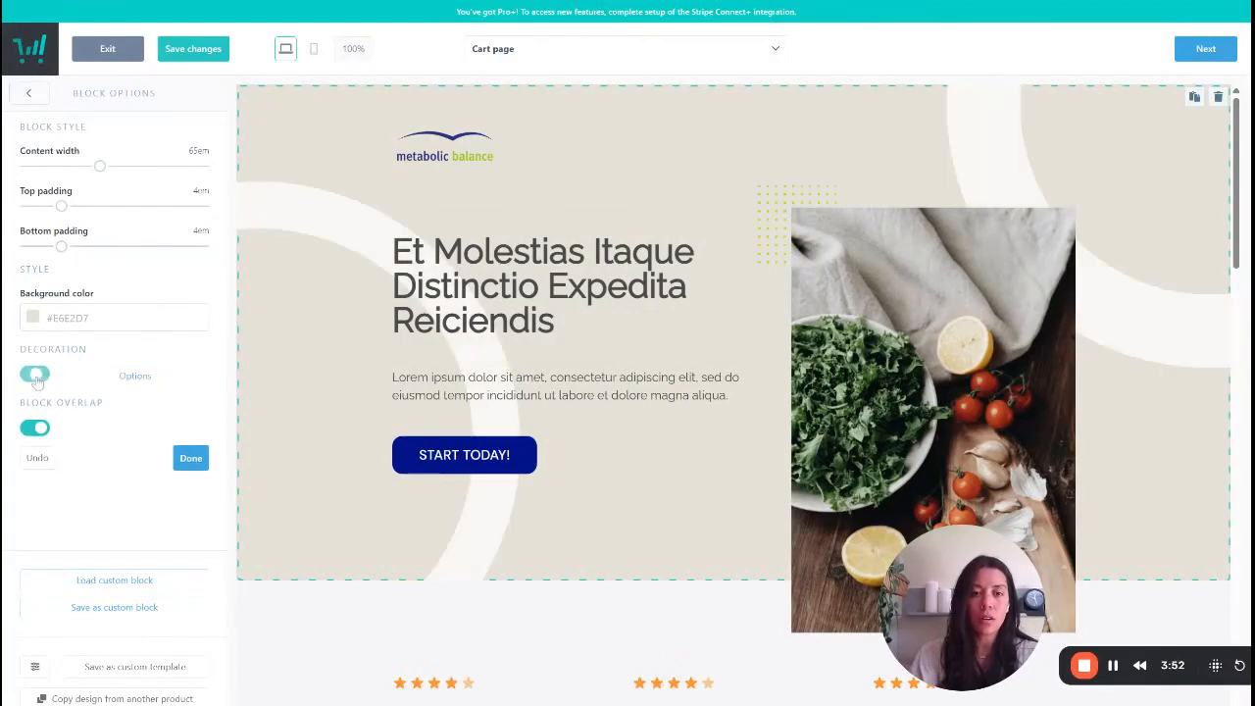
- Open the hero block's decoration options, try the Matrix on the Right and restore it to Left
click(147, 380)
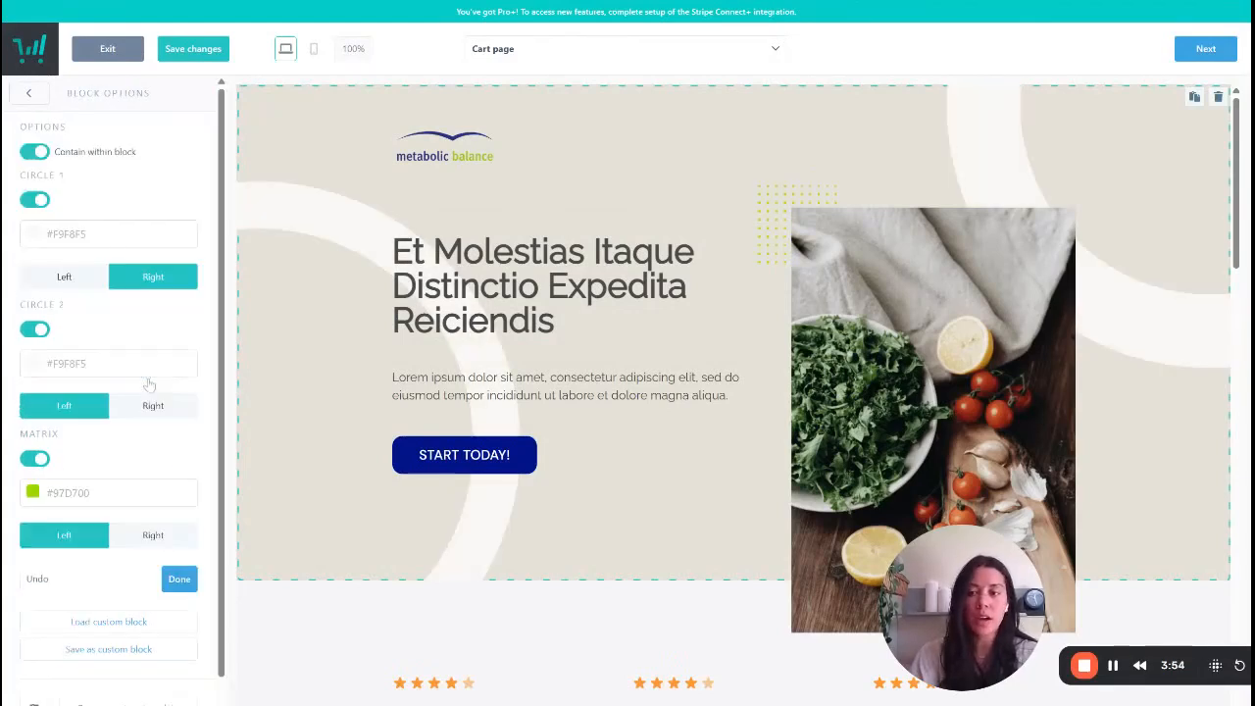
scroll(177, 348, down, 1)
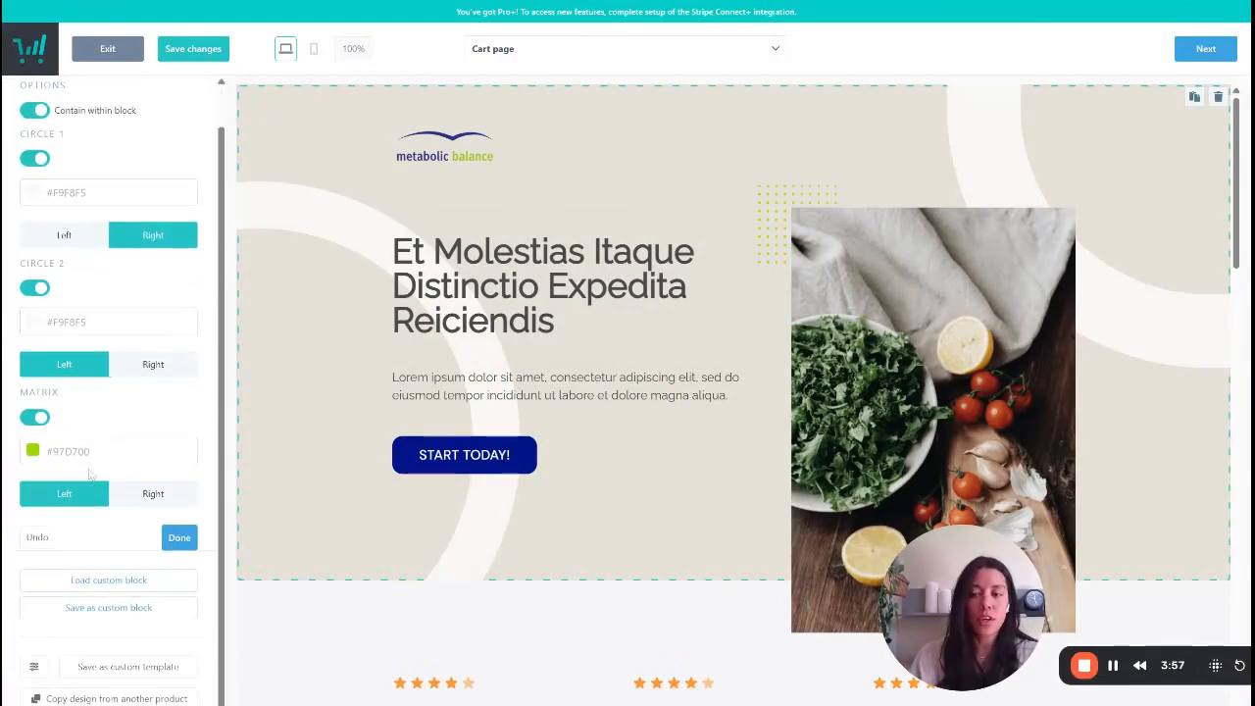
click(140, 498)
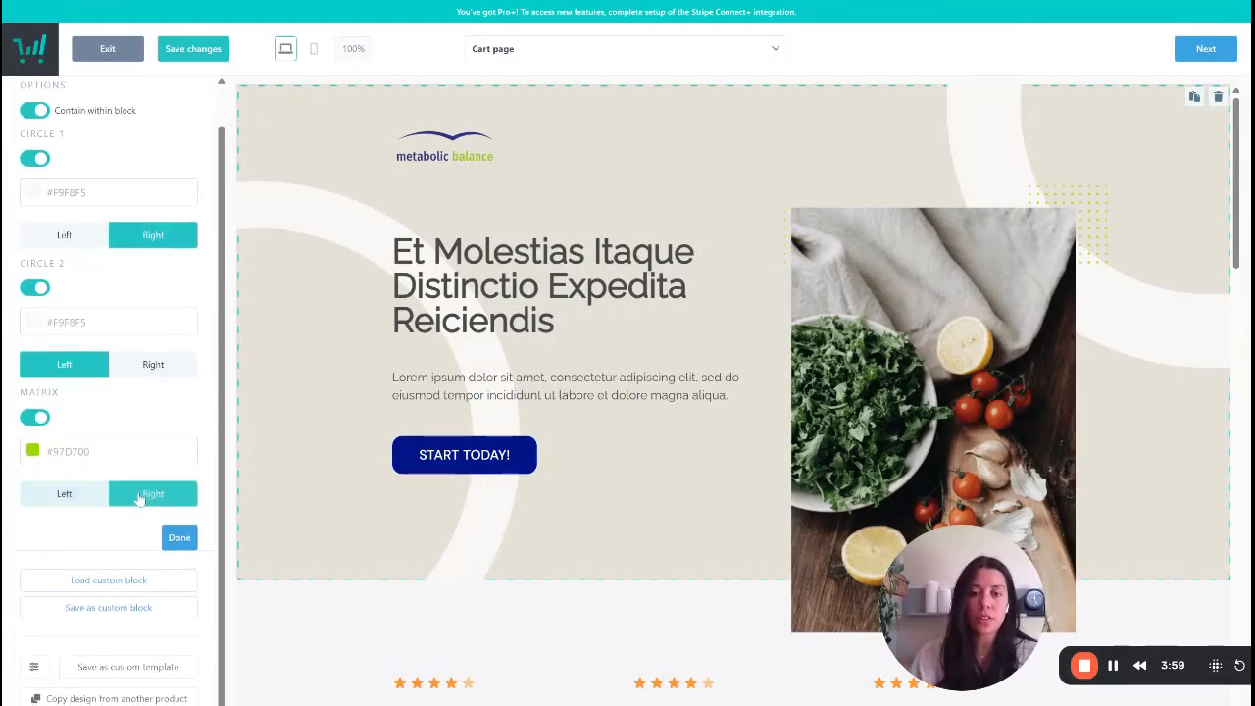
click(64, 493)
scroll(47, 282, up, 1)
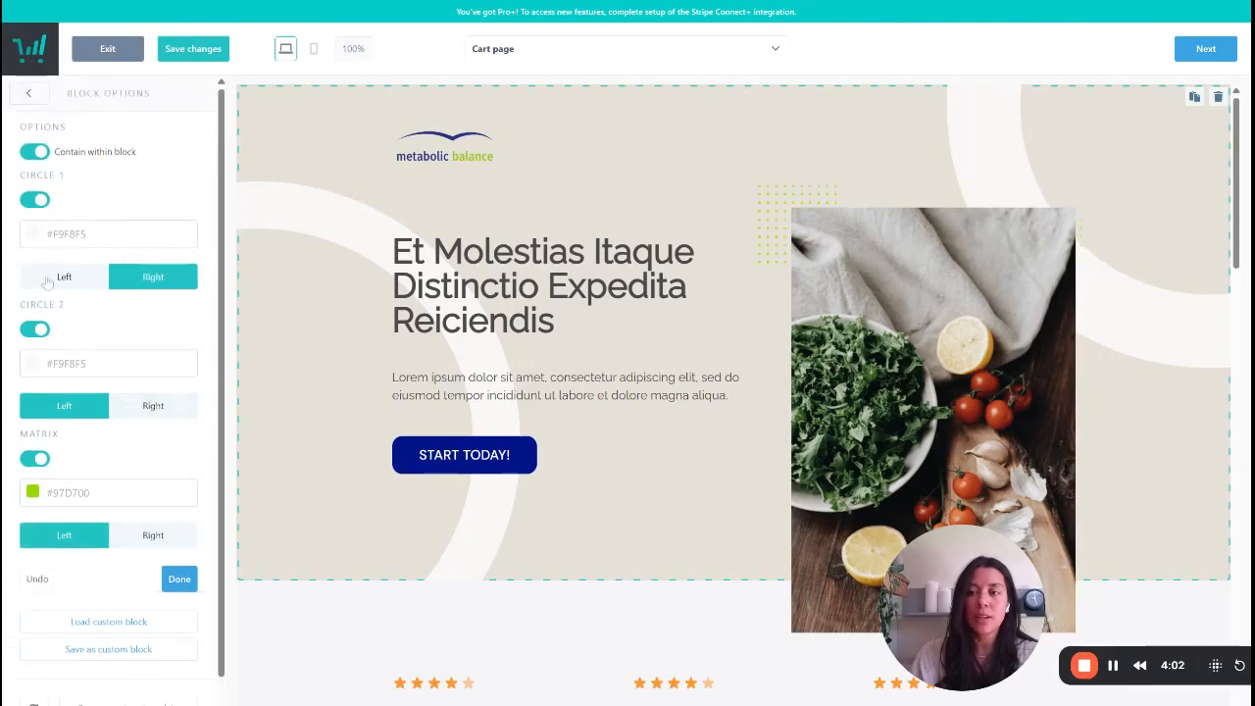
- Turn the hero decoration's Circle 1 off and on again, and return to the main block options
click(34, 201)
click(33, 201)
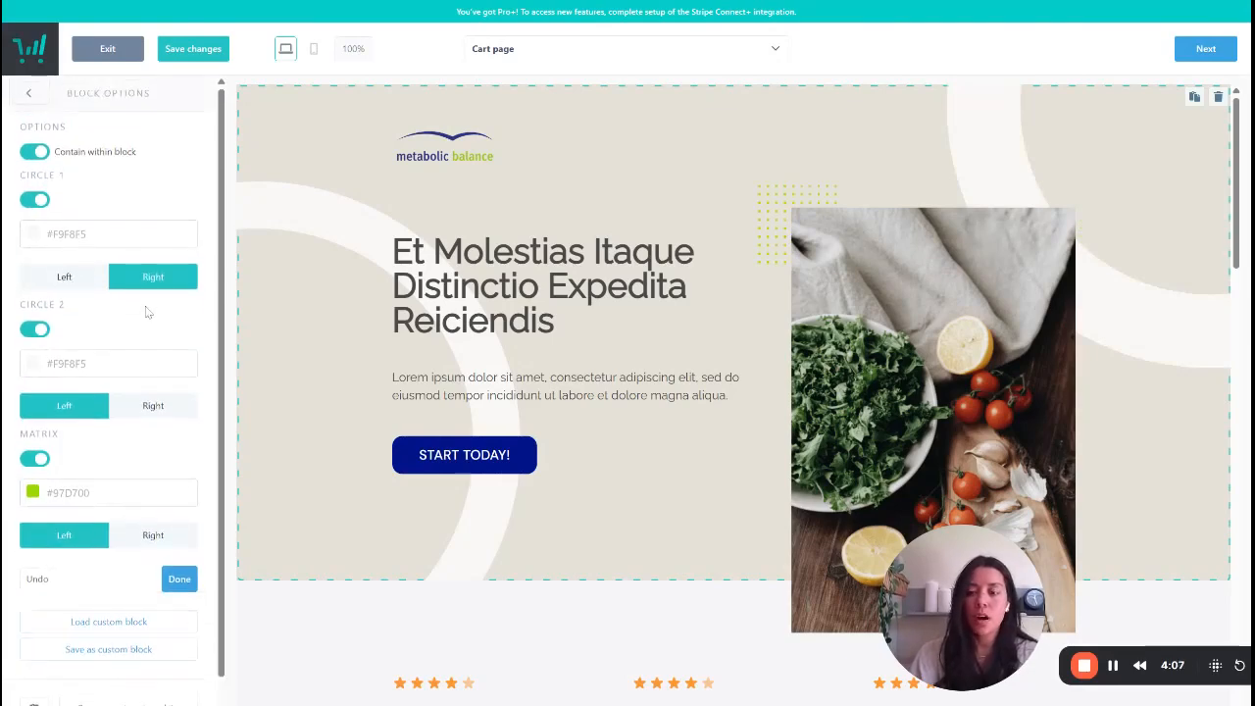
click(28, 95)
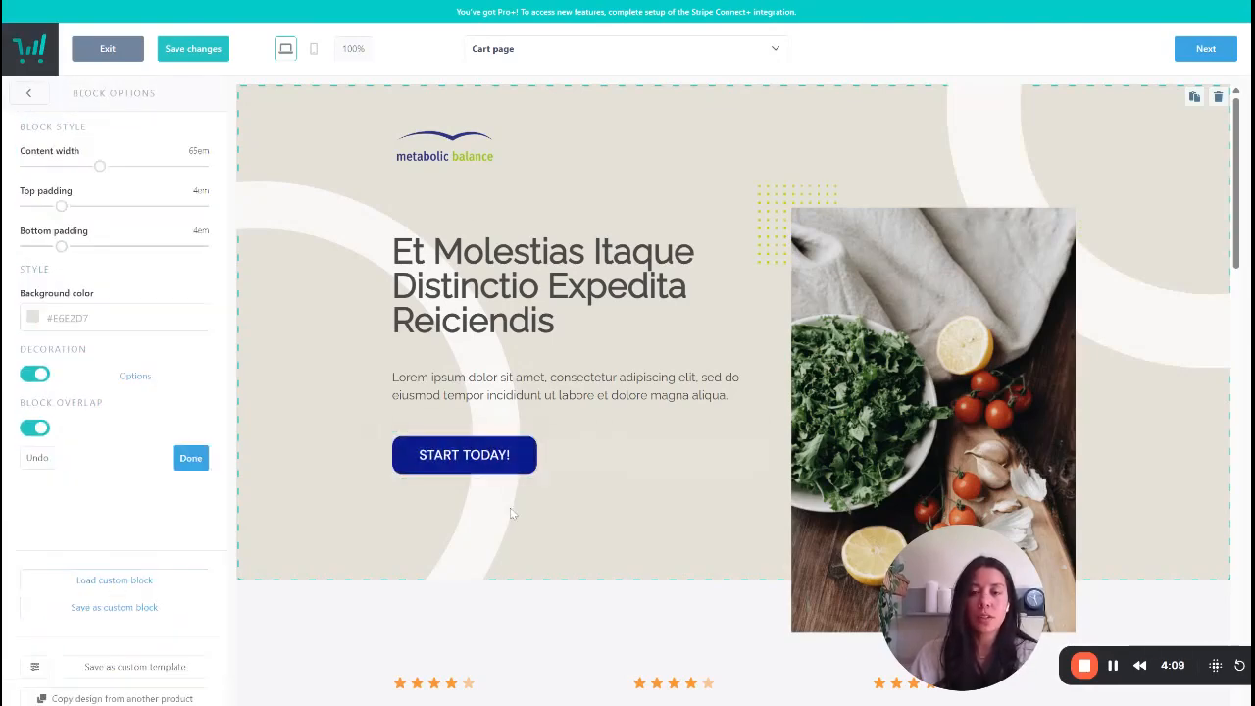
- Open the first testimonial's text for editing, examine its font, size and radius options, and return to the component list
scroll(471, 461, down, 5)
click(480, 504)
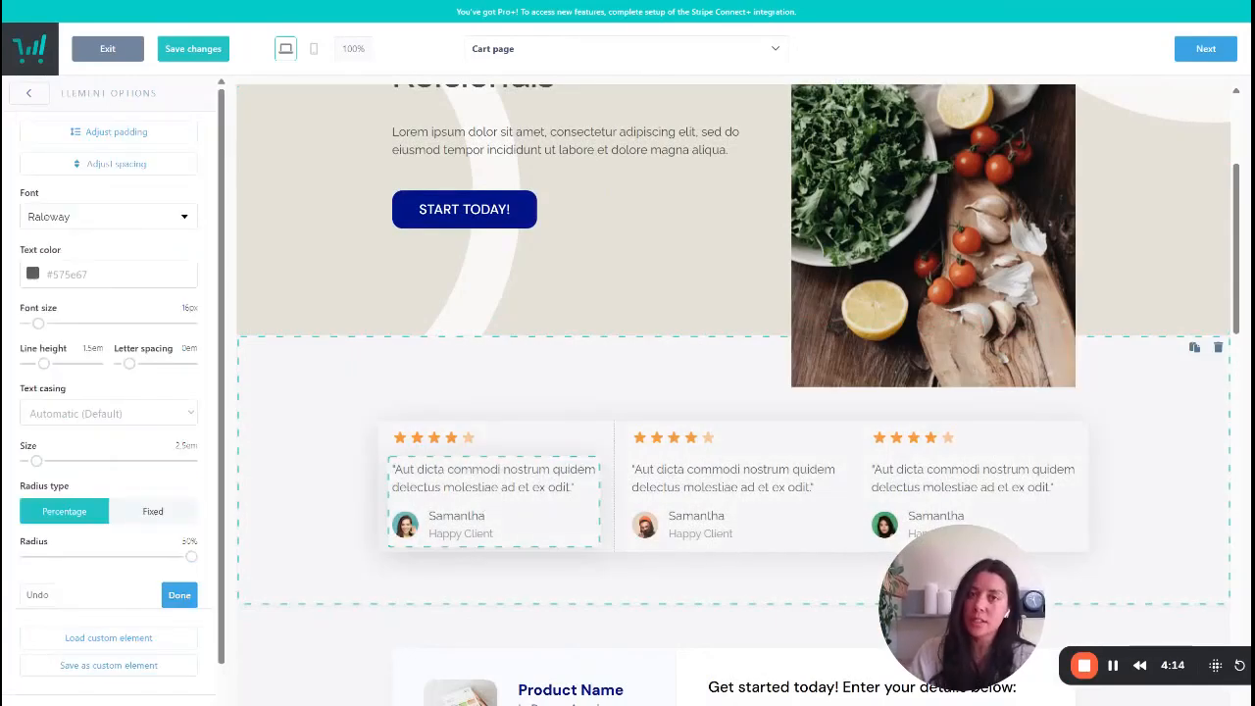
scroll(464, 499, down, 1)
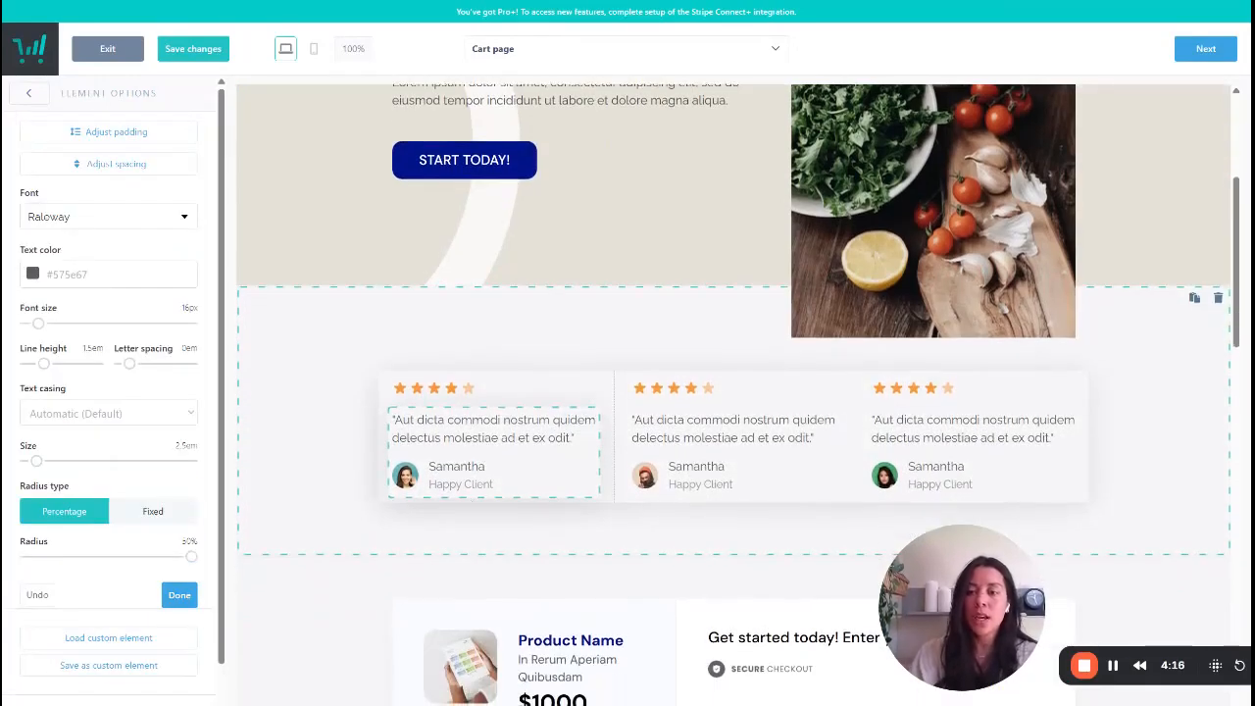
click(466, 466)
mouse_move(410, 478)
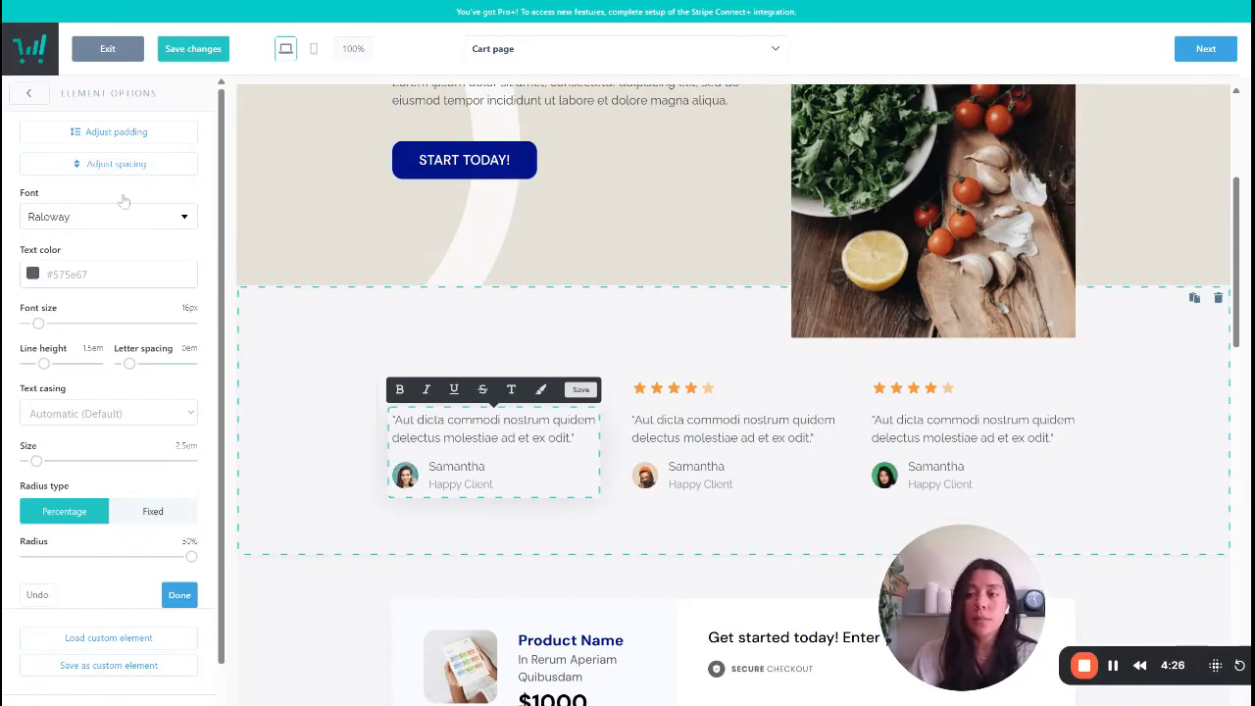
click(40, 108)
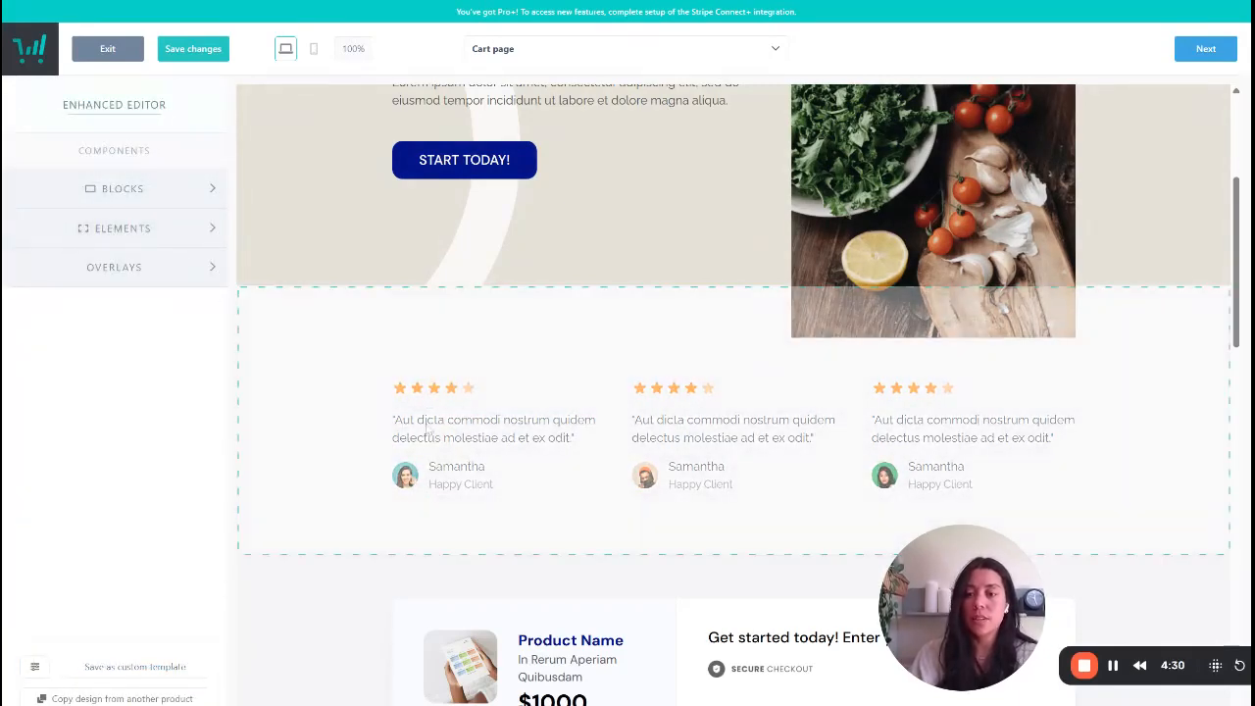
- Browse the Testimonials, Countdown Timers and FAQs block templates and return to the component list
click(168, 192)
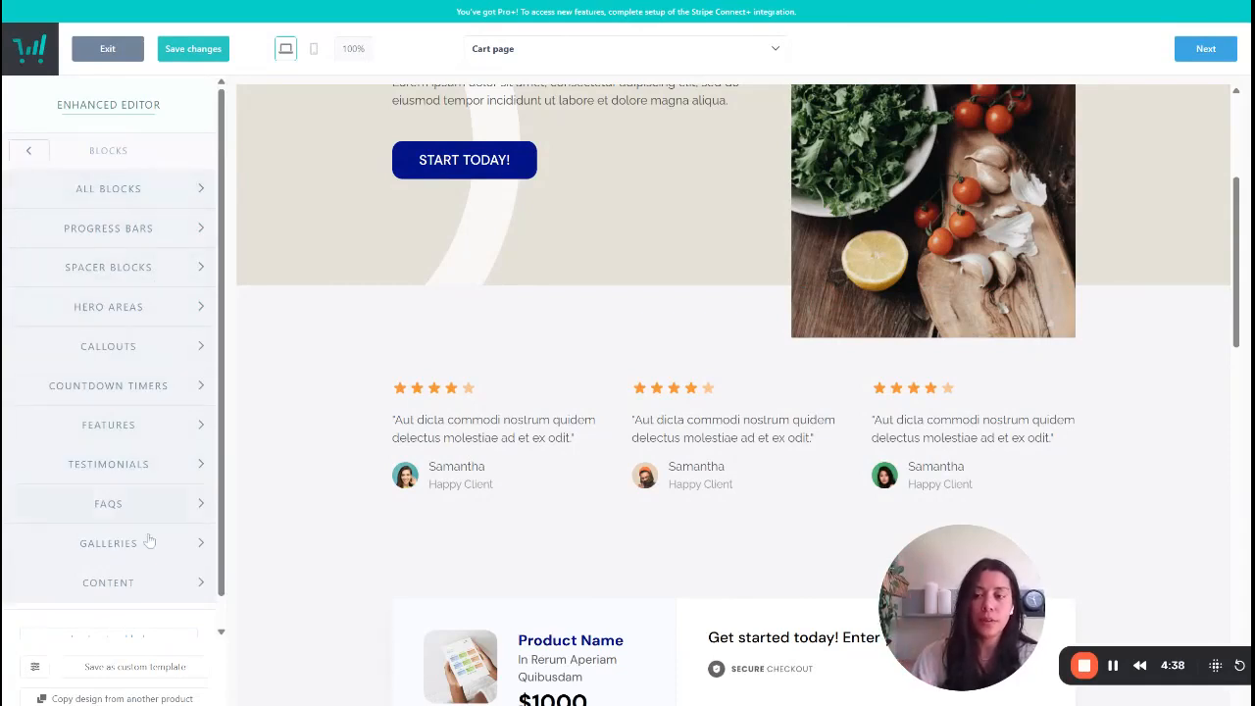
click(135, 466)
scroll(135, 465, down, 5)
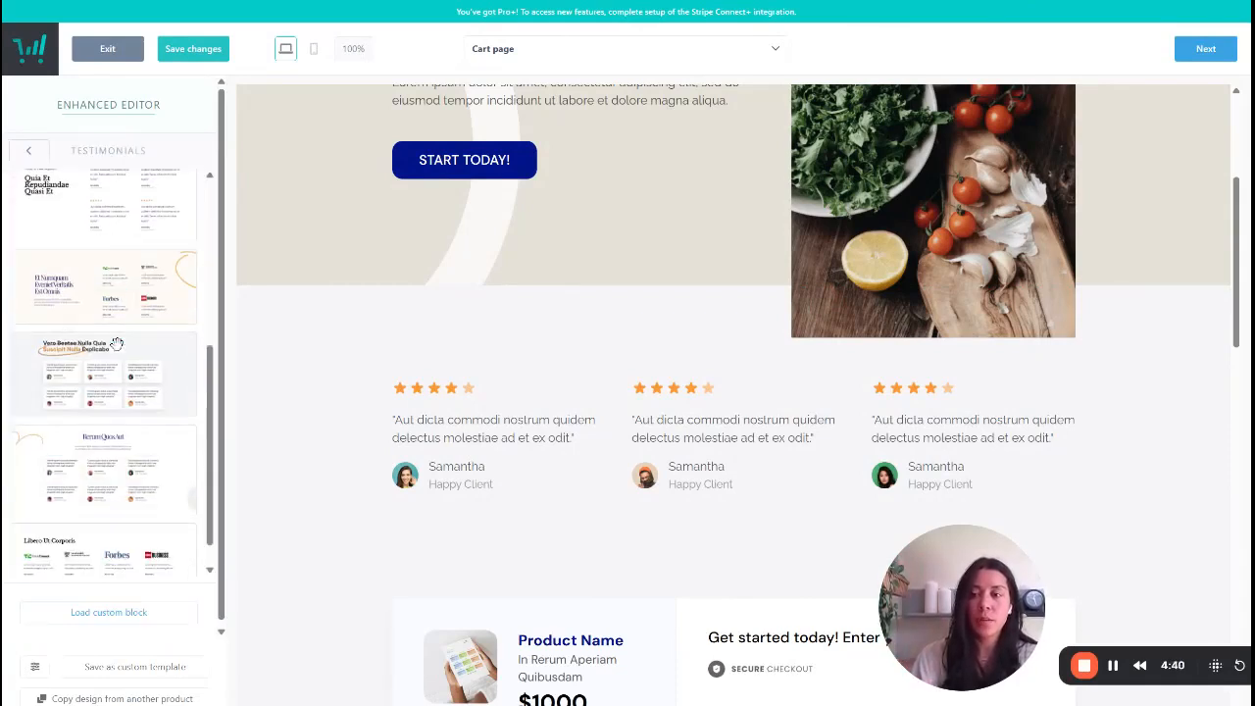
scroll(118, 392, up, 5)
click(30, 155)
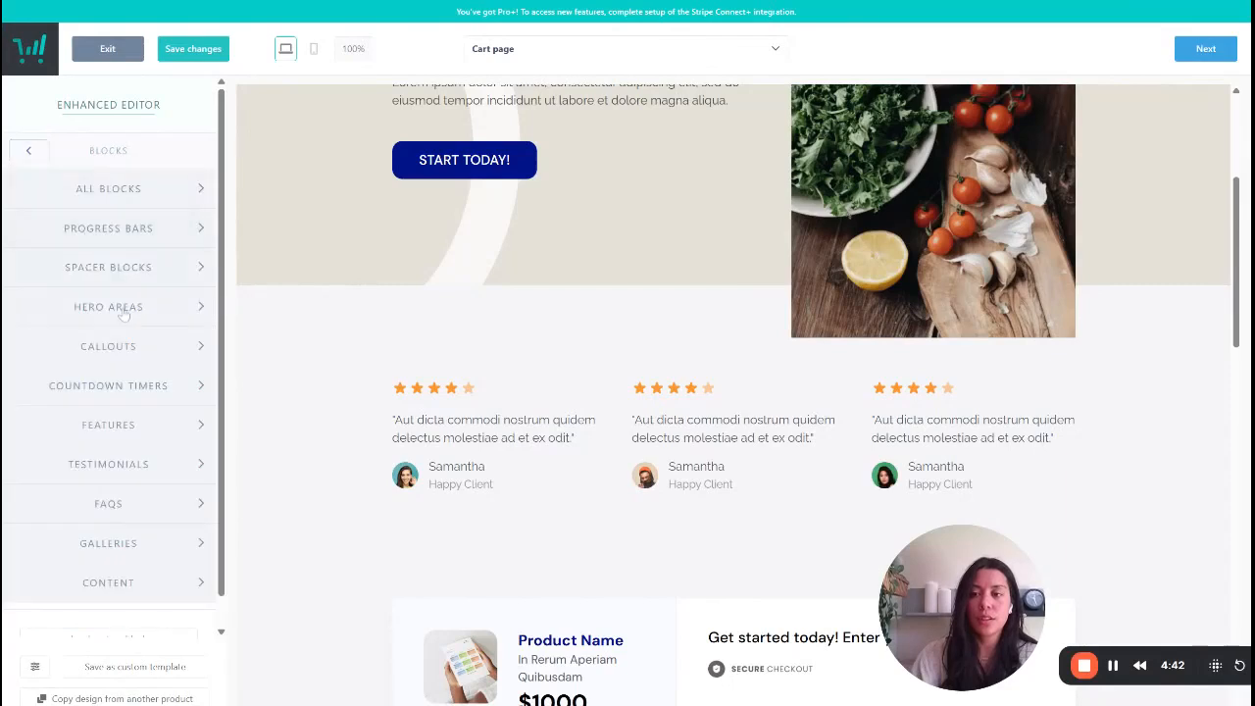
click(143, 385)
click(28, 157)
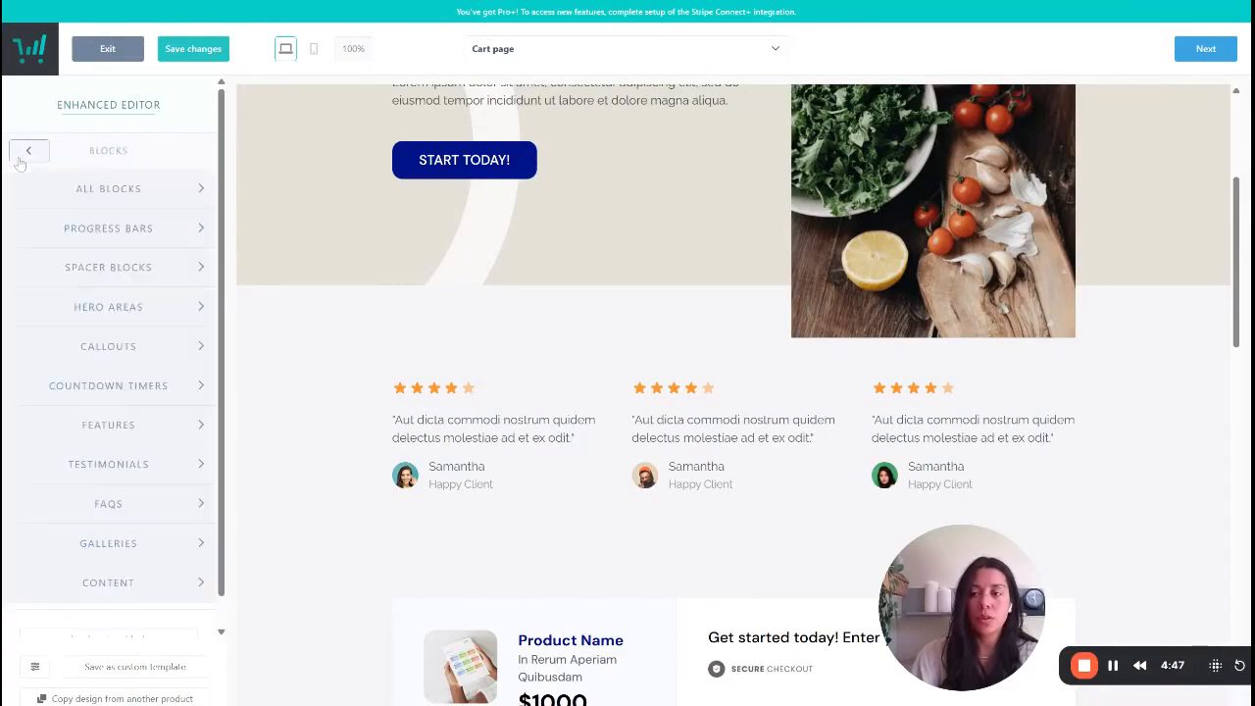
click(159, 515)
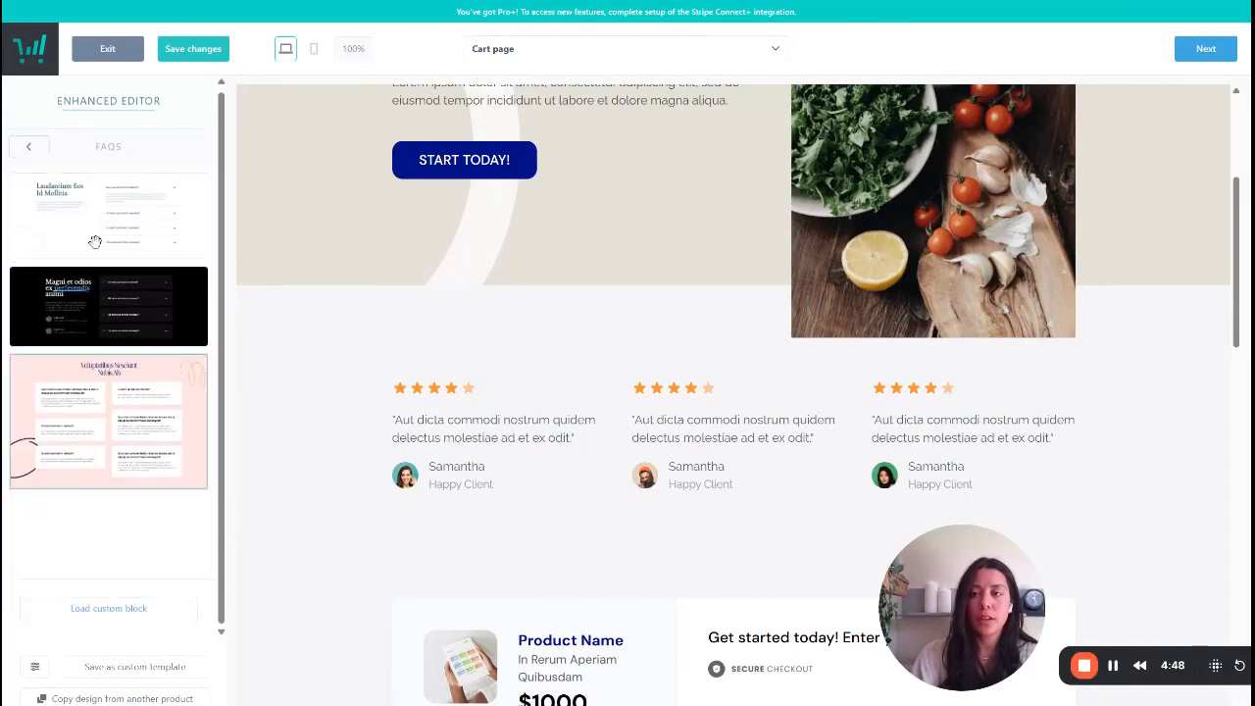
click(28, 150)
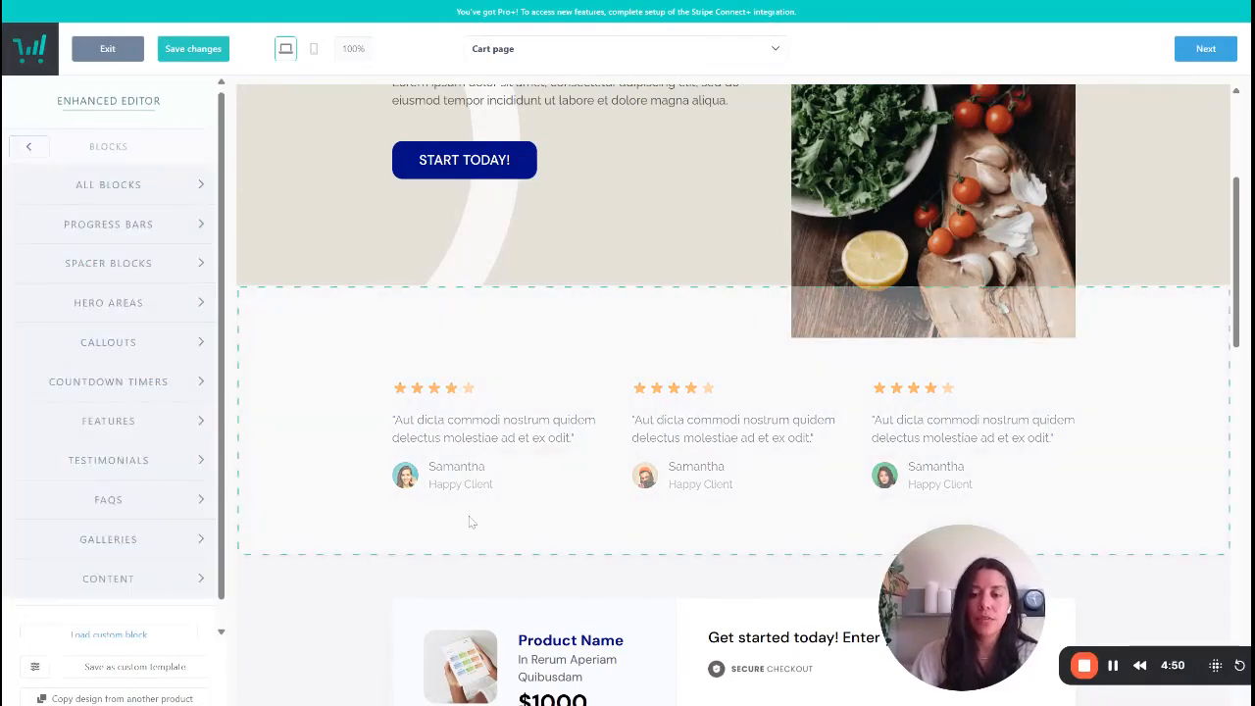
click(28, 147)
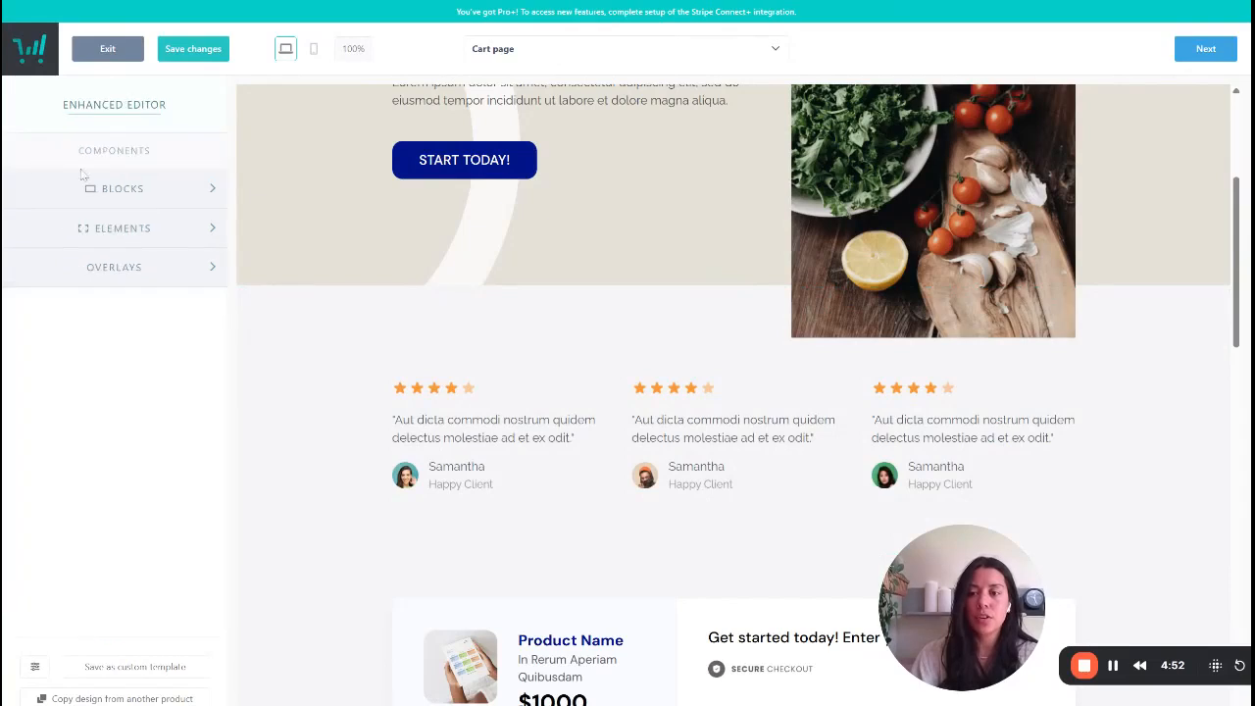
- Add a text element at the start of the first testimonial column, reading "Testimonial Here" in quotes with "- Client's Name" on a second line
click(153, 232)
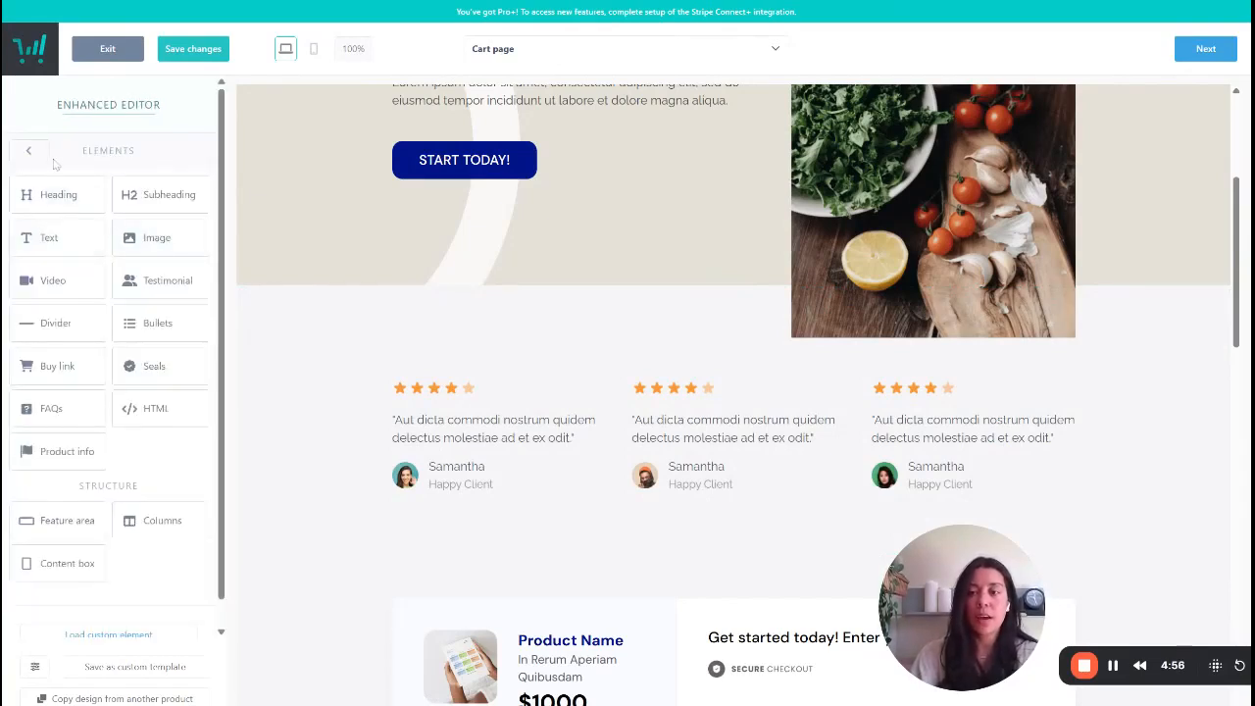
drag(55, 240, 448, 437)
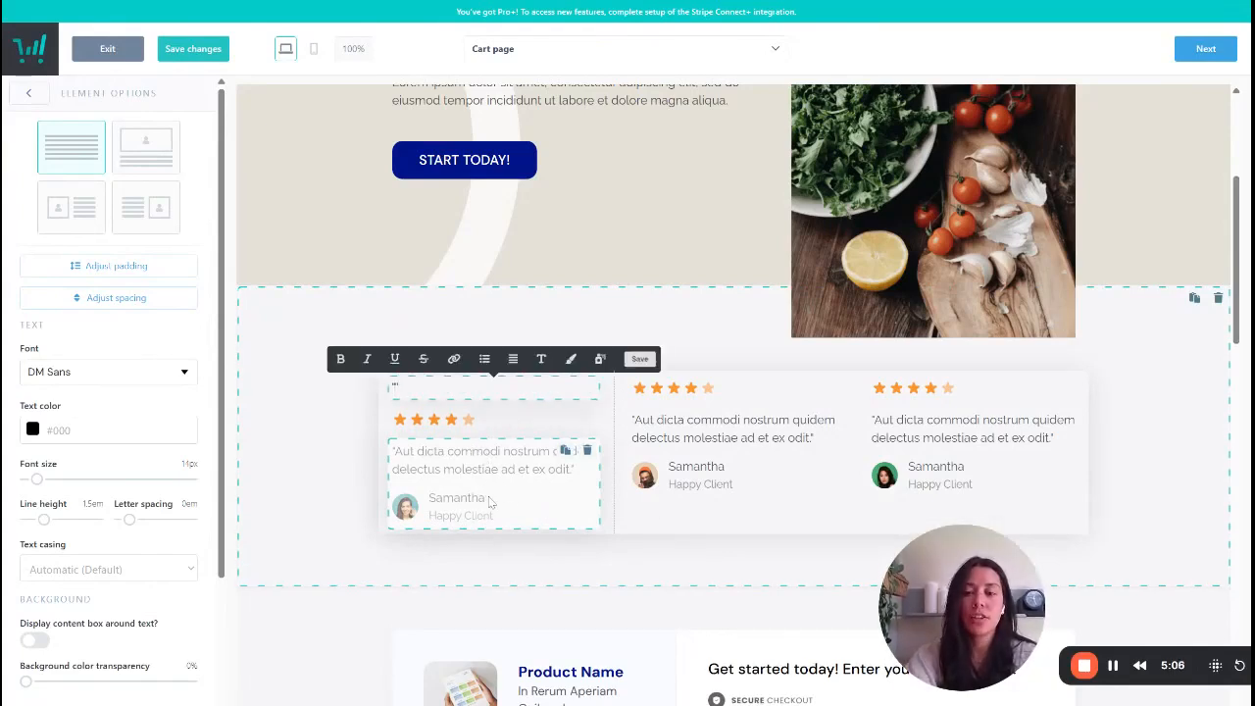
text(Testimonial Here)
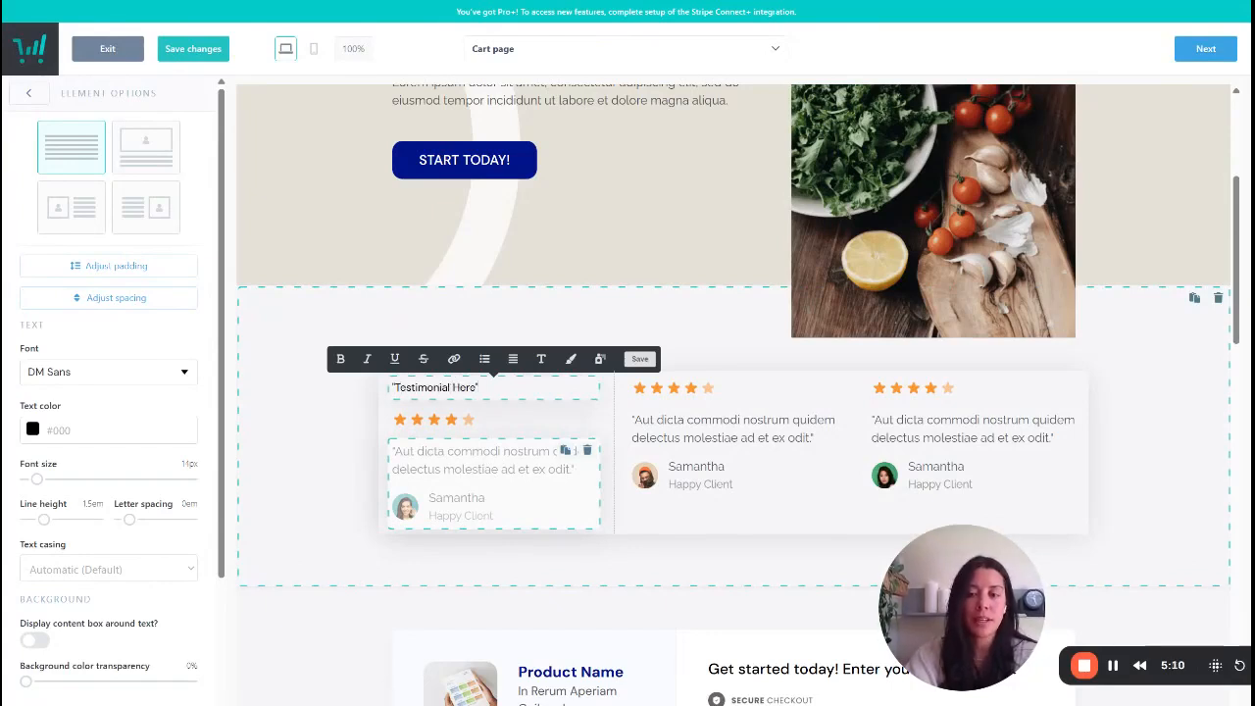
key(Return)
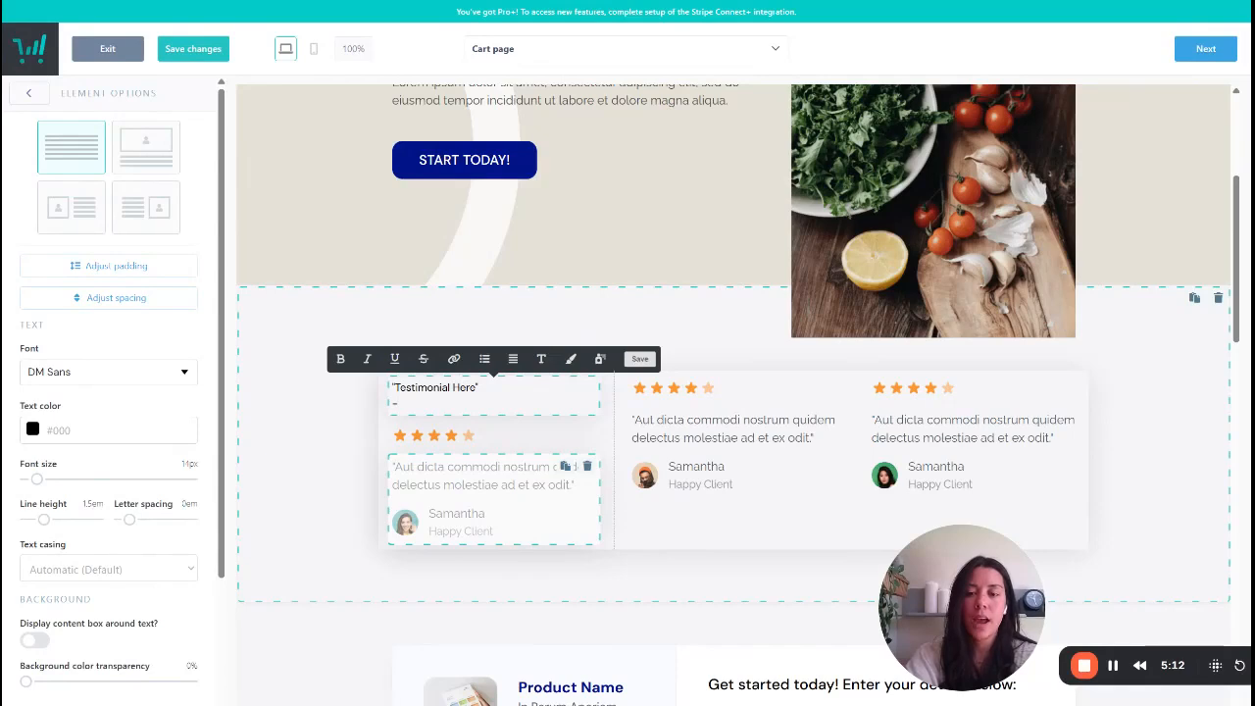
text(- Client)
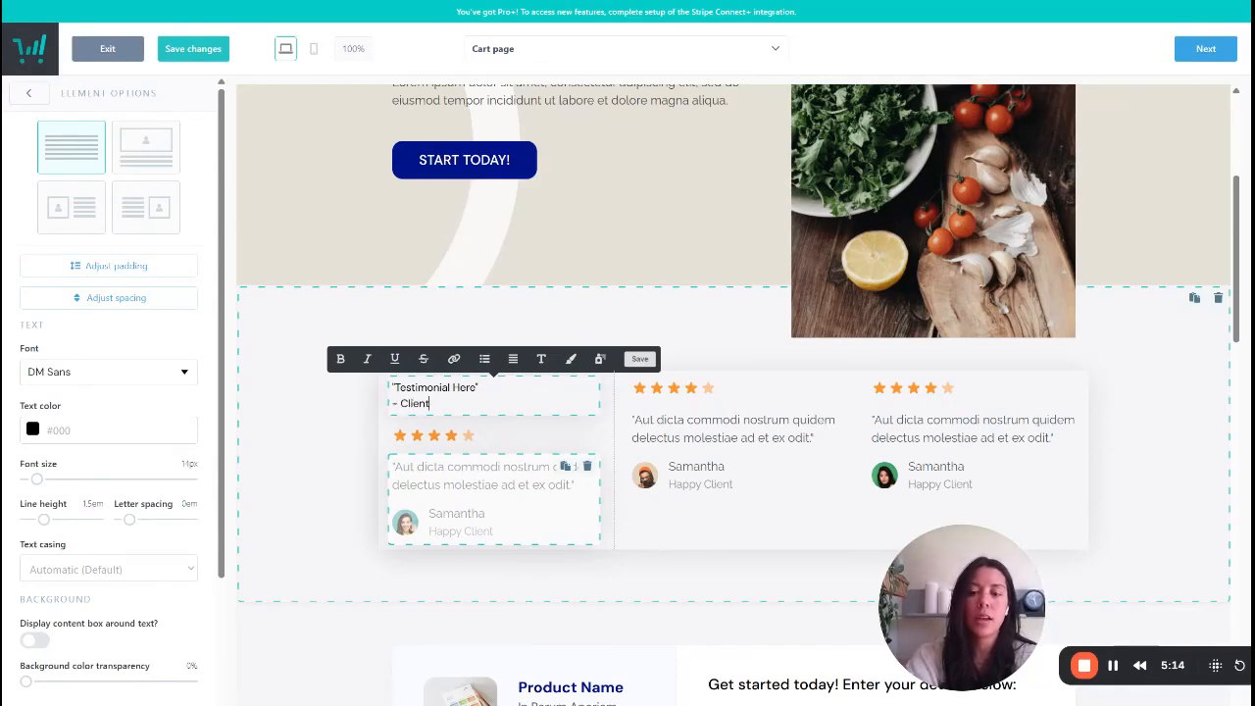
text('s Name)
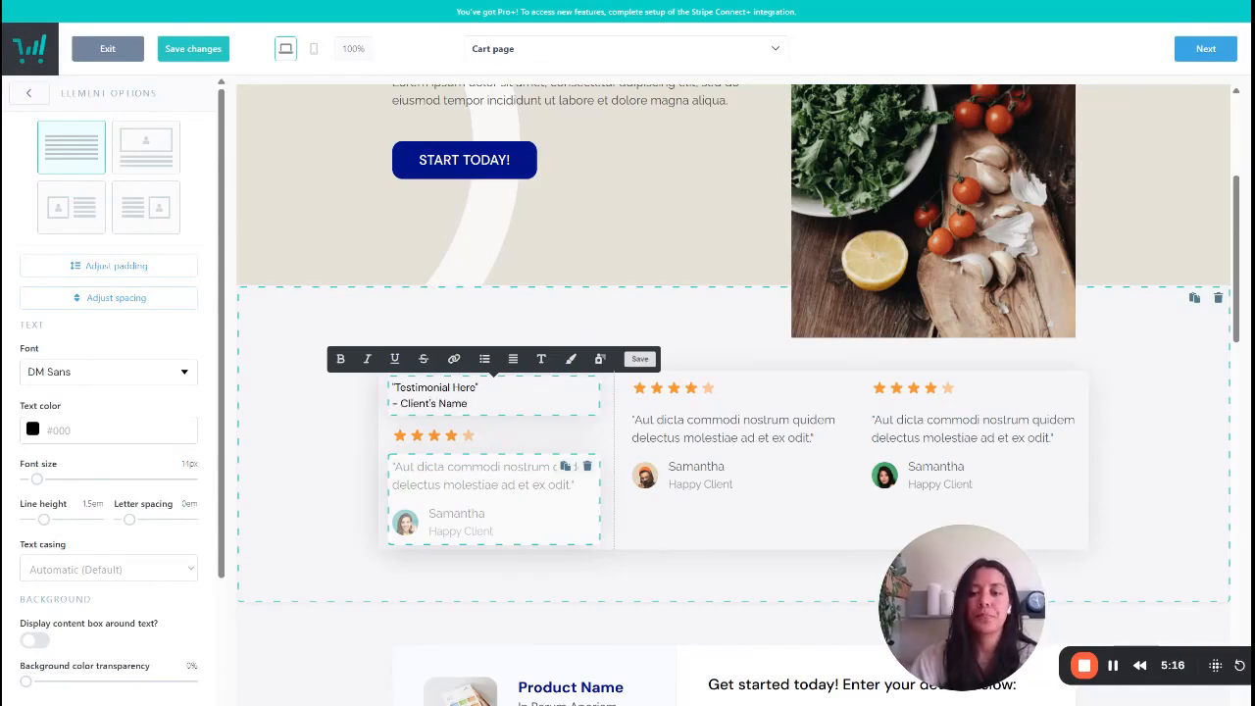
- Make "Client's Name" bold and "Testimonial Here" italic, insert a blank line between them and save the text
drag(470, 422, 402, 418)
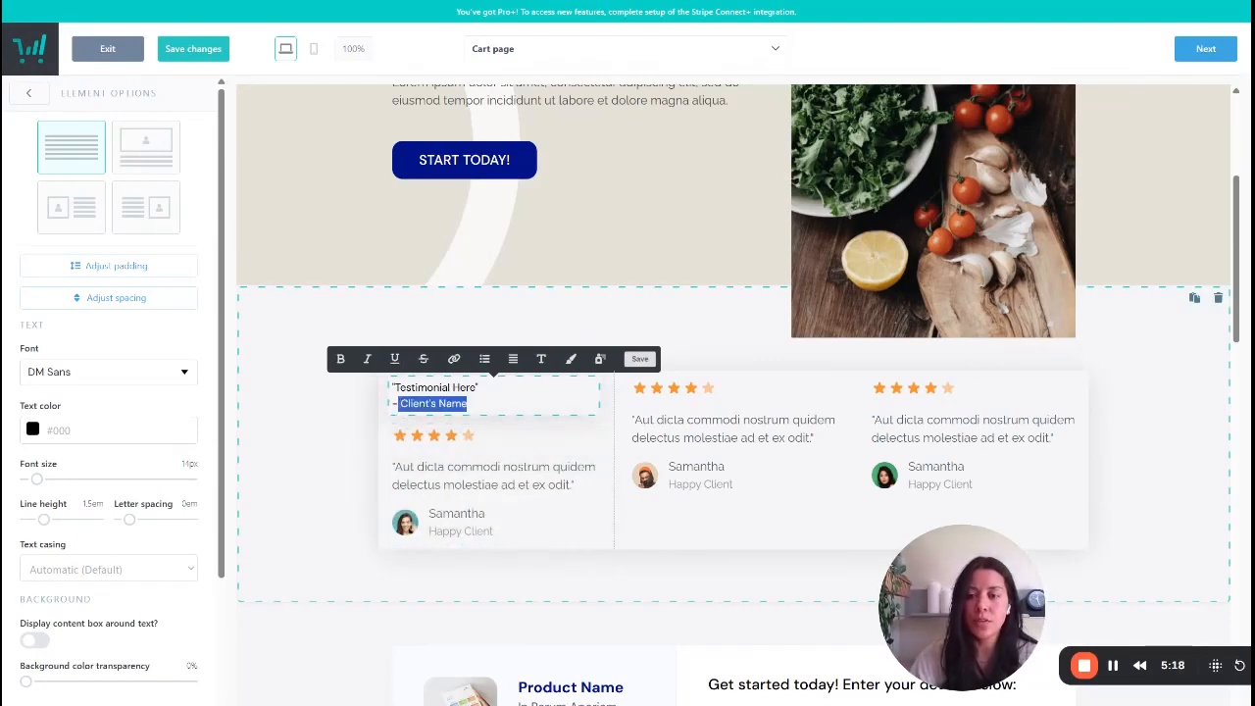
click(340, 358)
drag(480, 388, 395, 388)
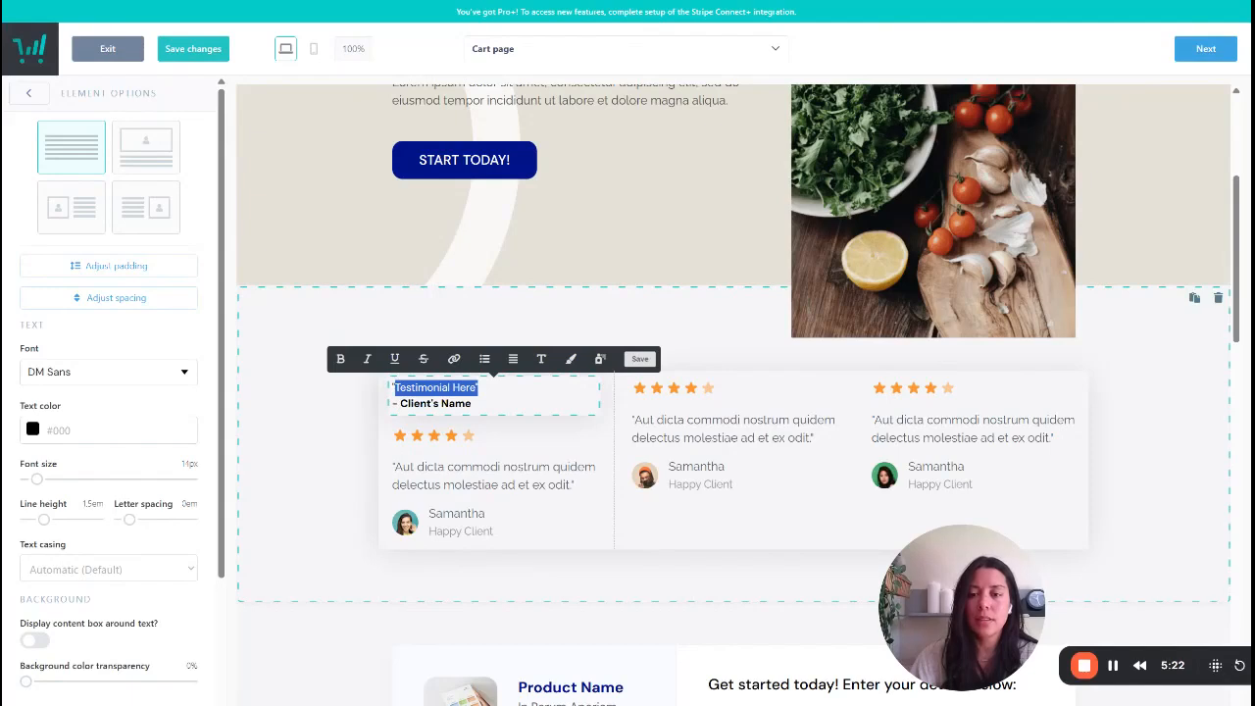
click(367, 360)
click(481, 388)
key(Return)
click(639, 359)
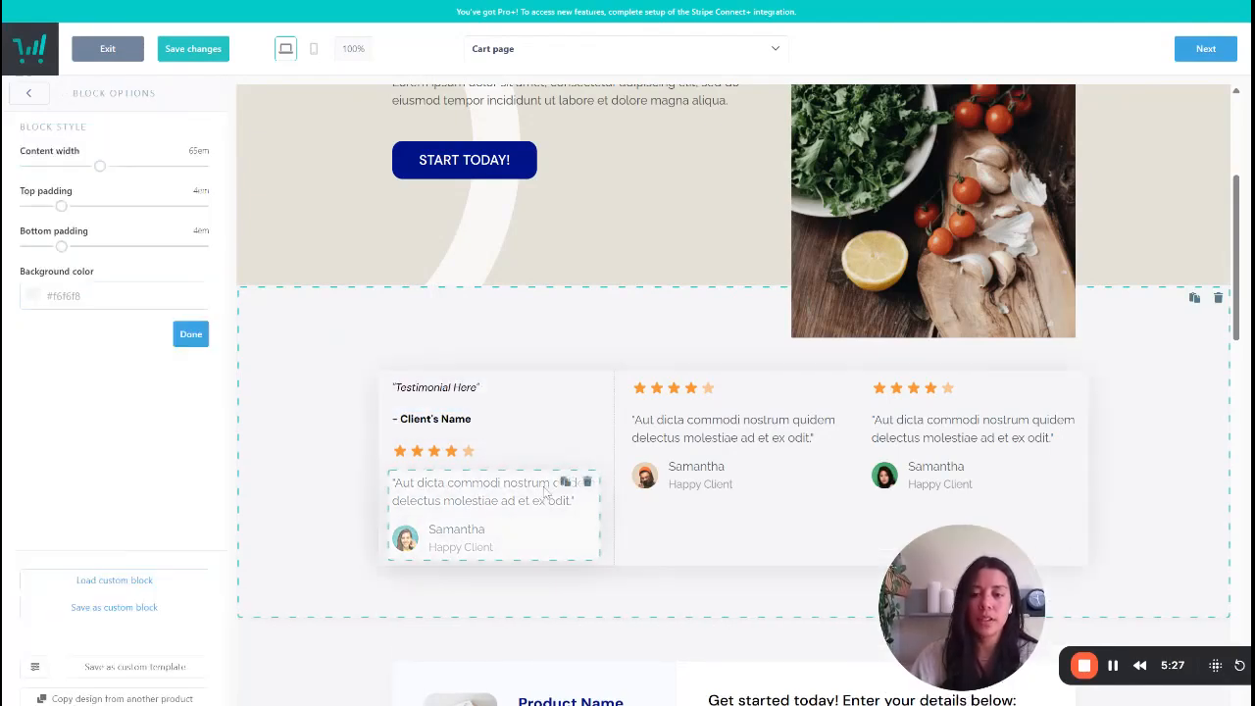
- Move the new text element below the first column's placeholder testimonial and delete that placeholder from the page
drag(483, 429, 495, 519)
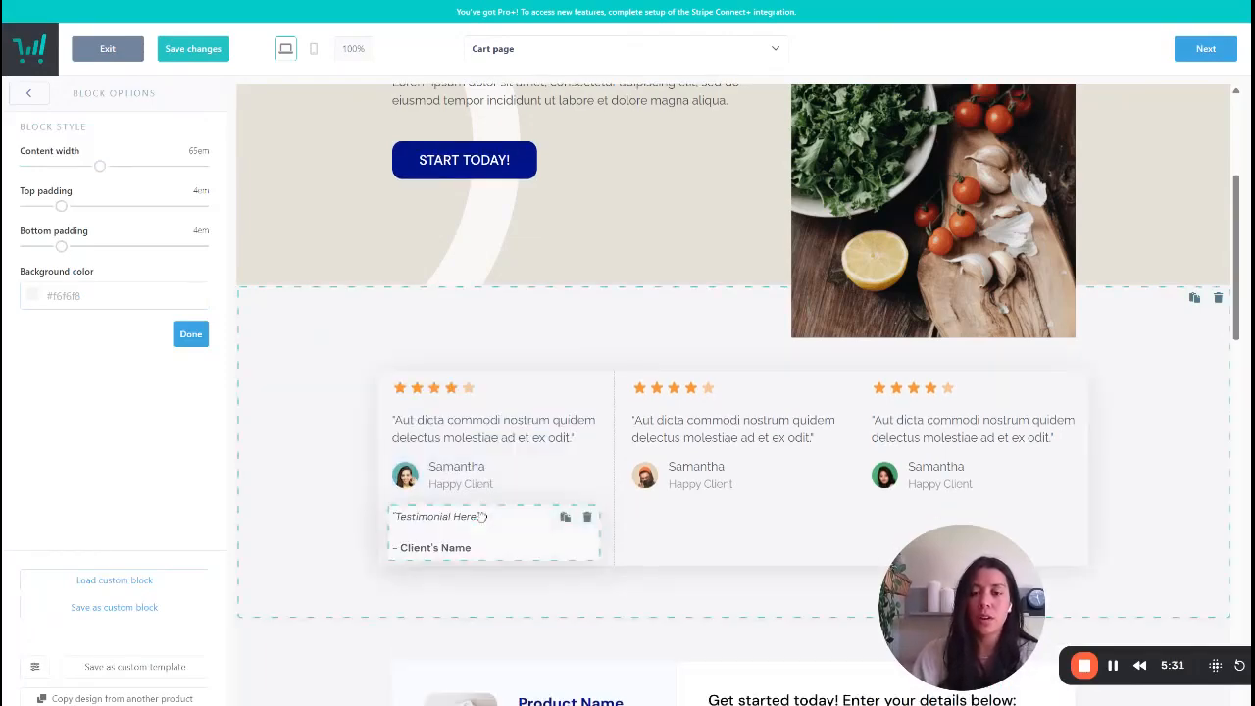
click(587, 419)
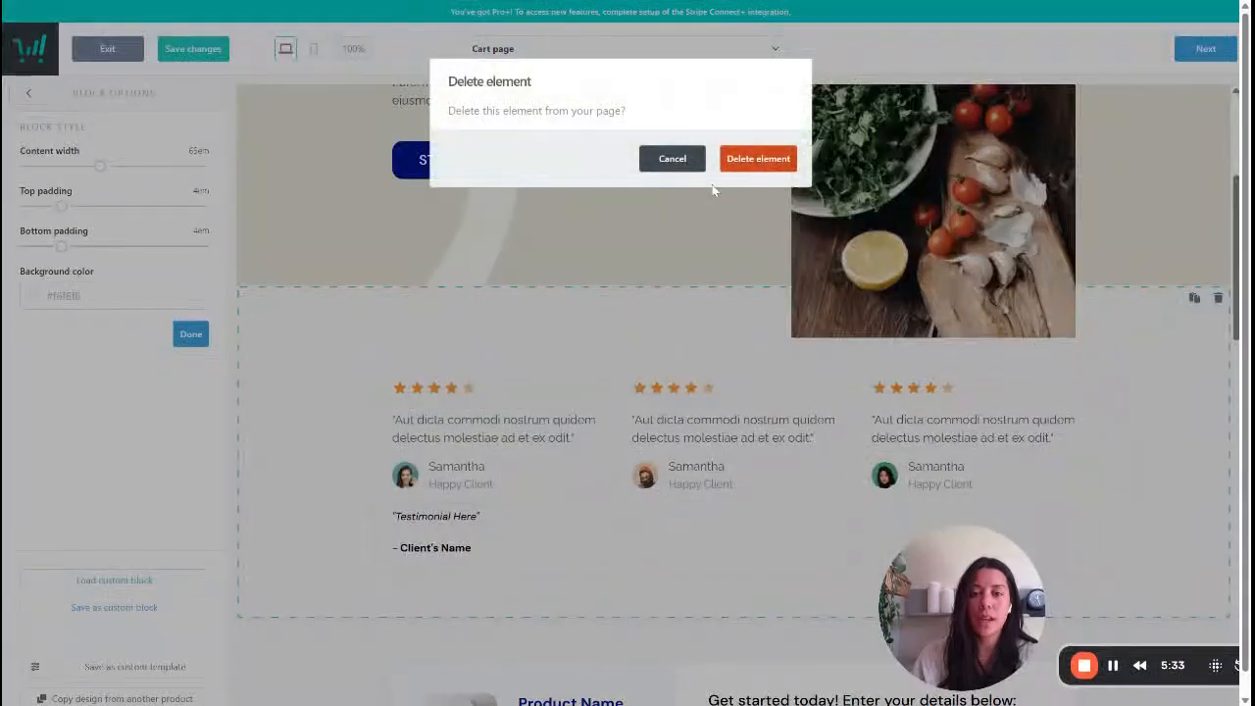
click(750, 161)
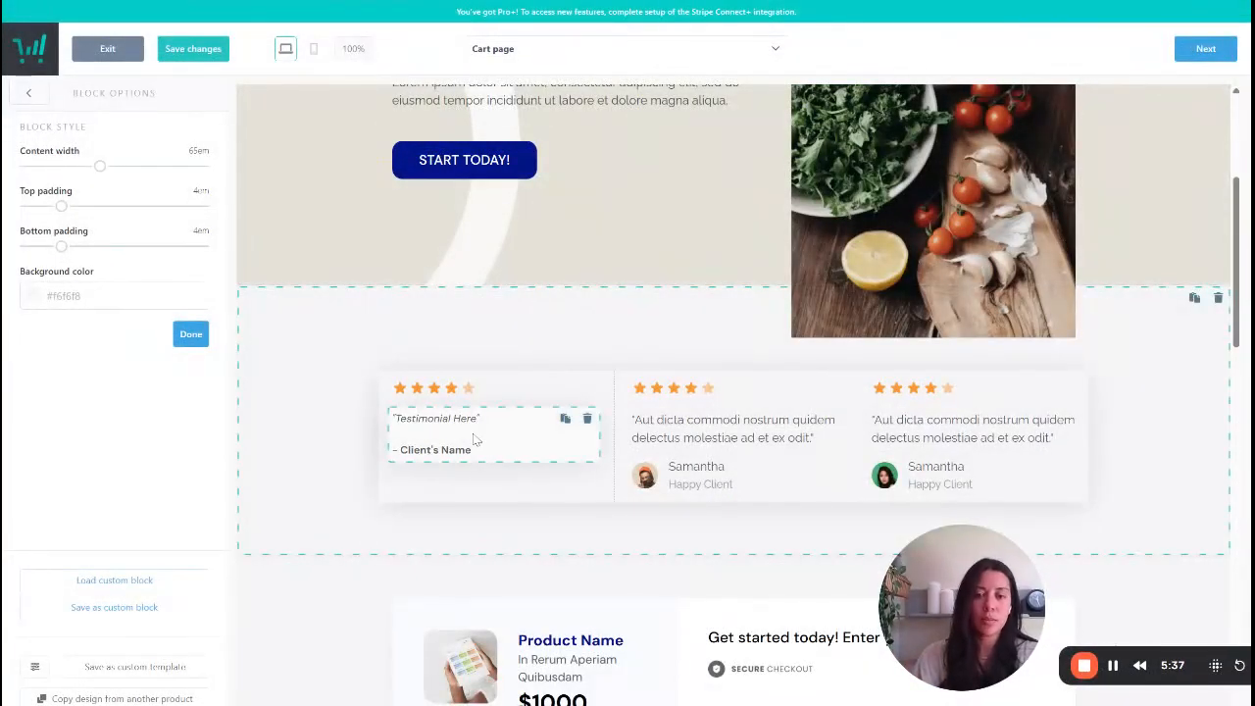
- Open the checkout block's options and examine its product summary, What to Expect list and contact fields
scroll(647, 525, down, 5)
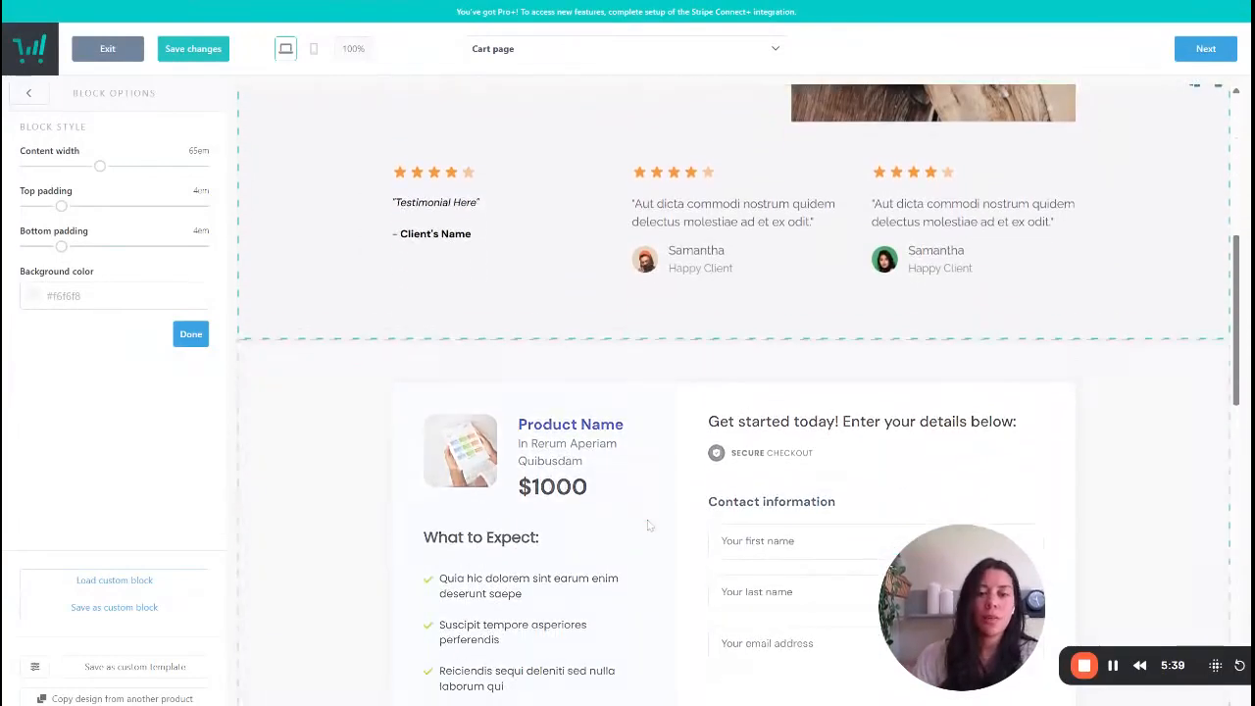
click(865, 267)
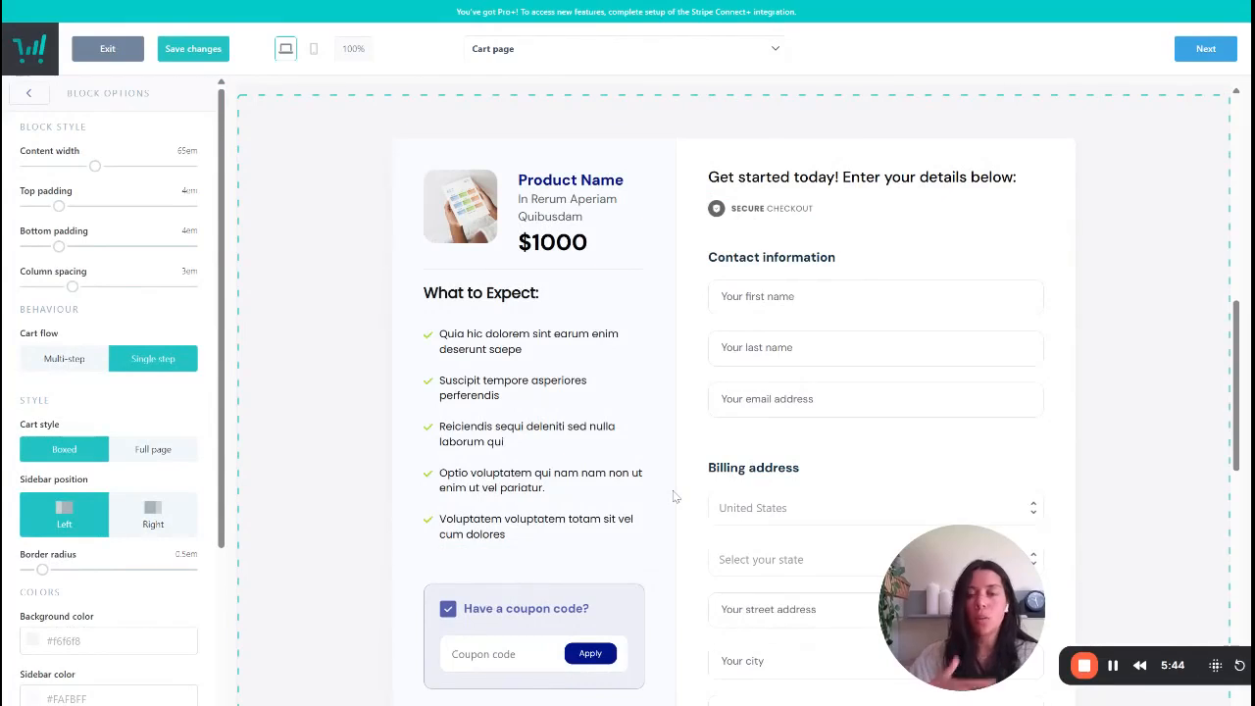
scroll(605, 490, down, 1)
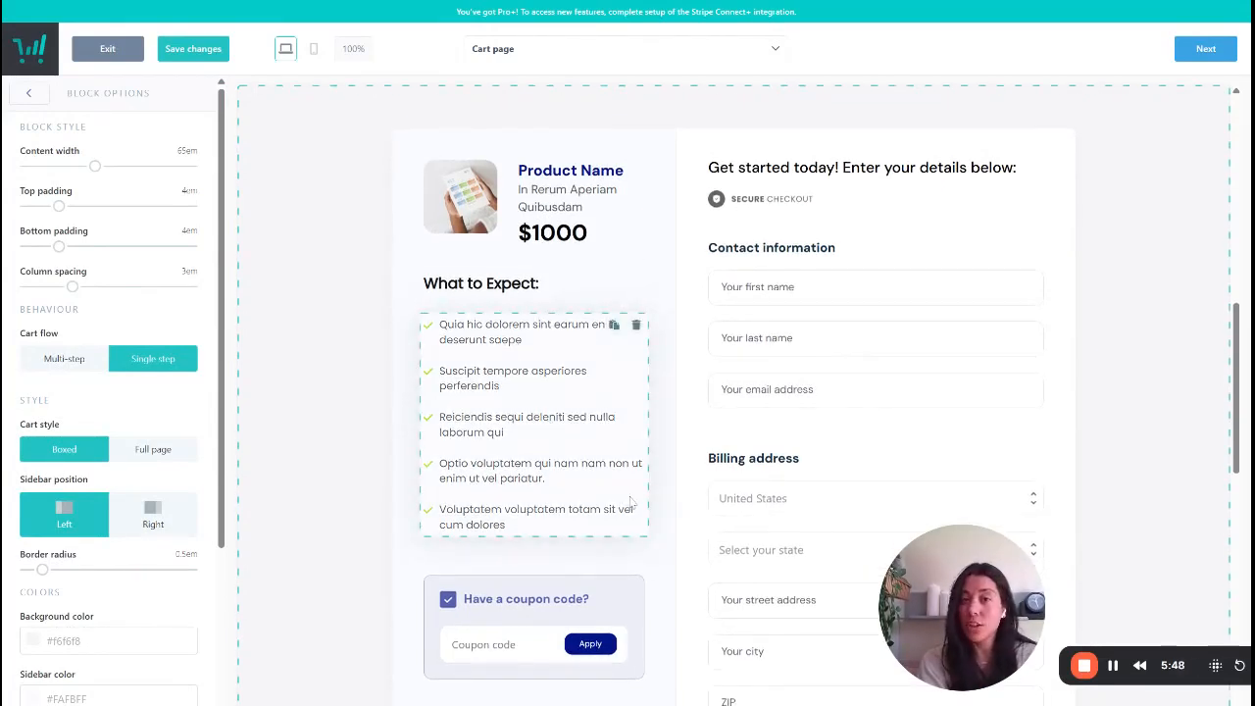
scroll(631, 502, down, 1)
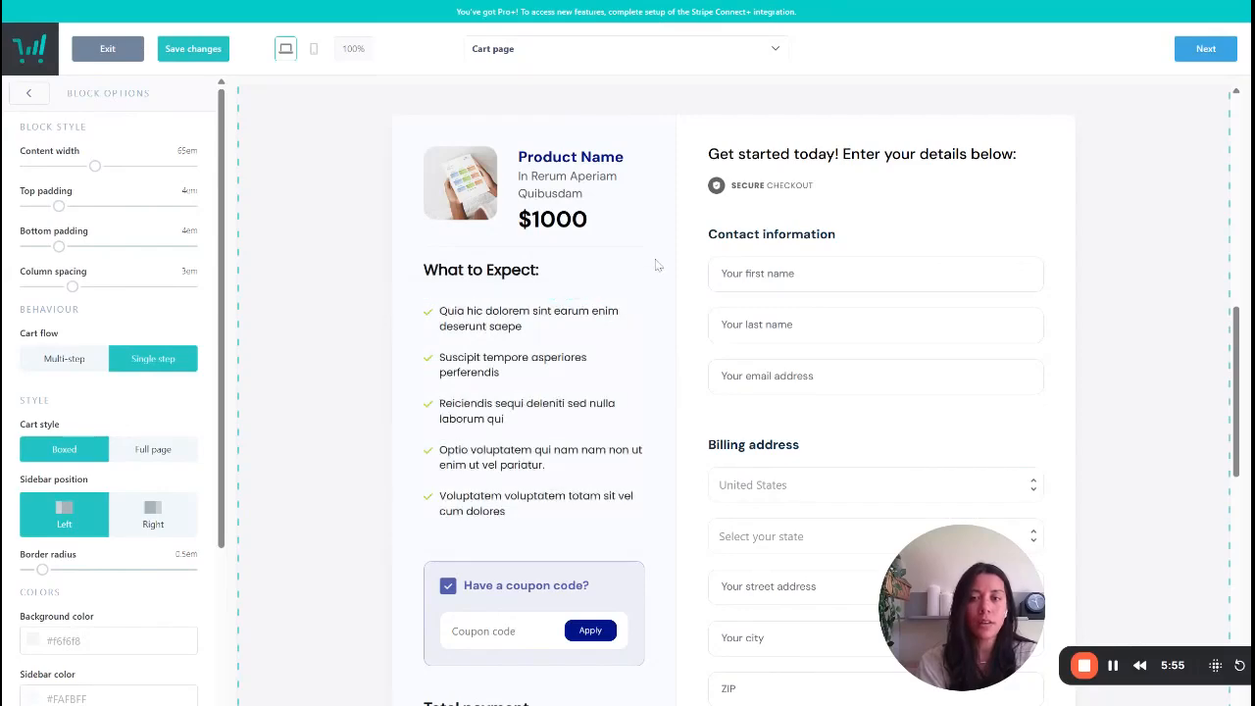
- Preview the cart page in mobile view from the hero to the billing address fields, and return to desktop view
click(313, 48)
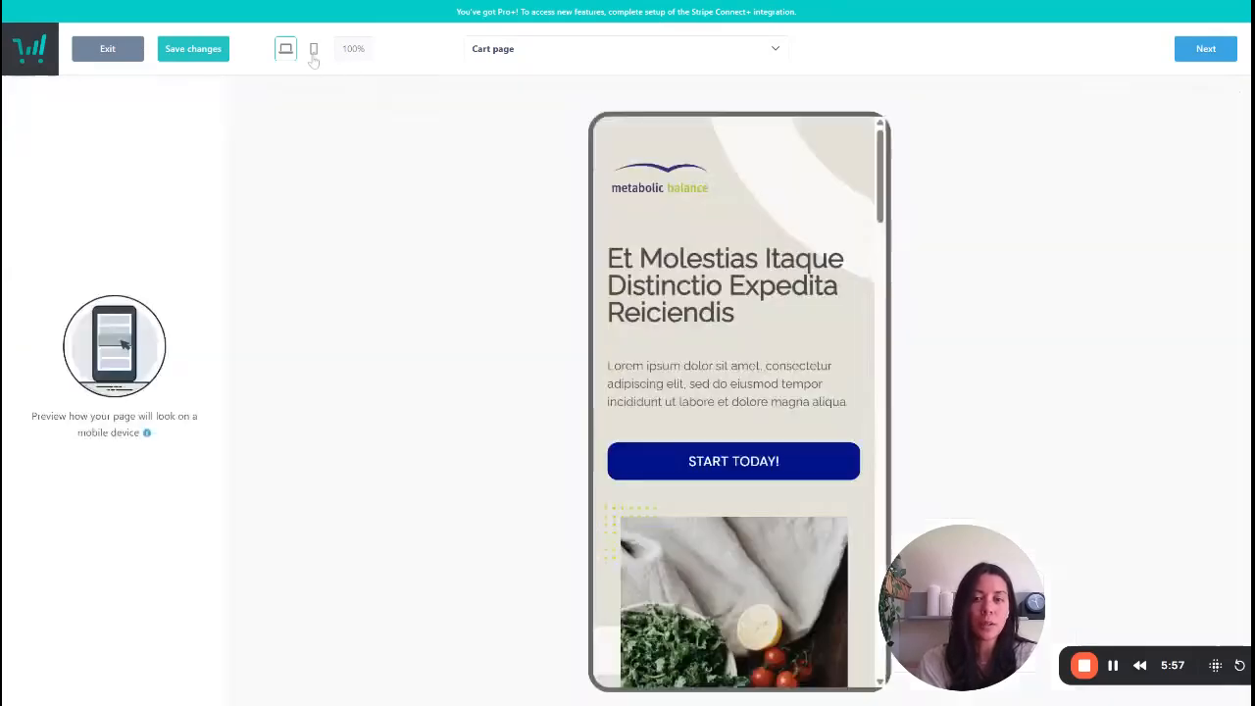
scroll(784, 455, down, 10)
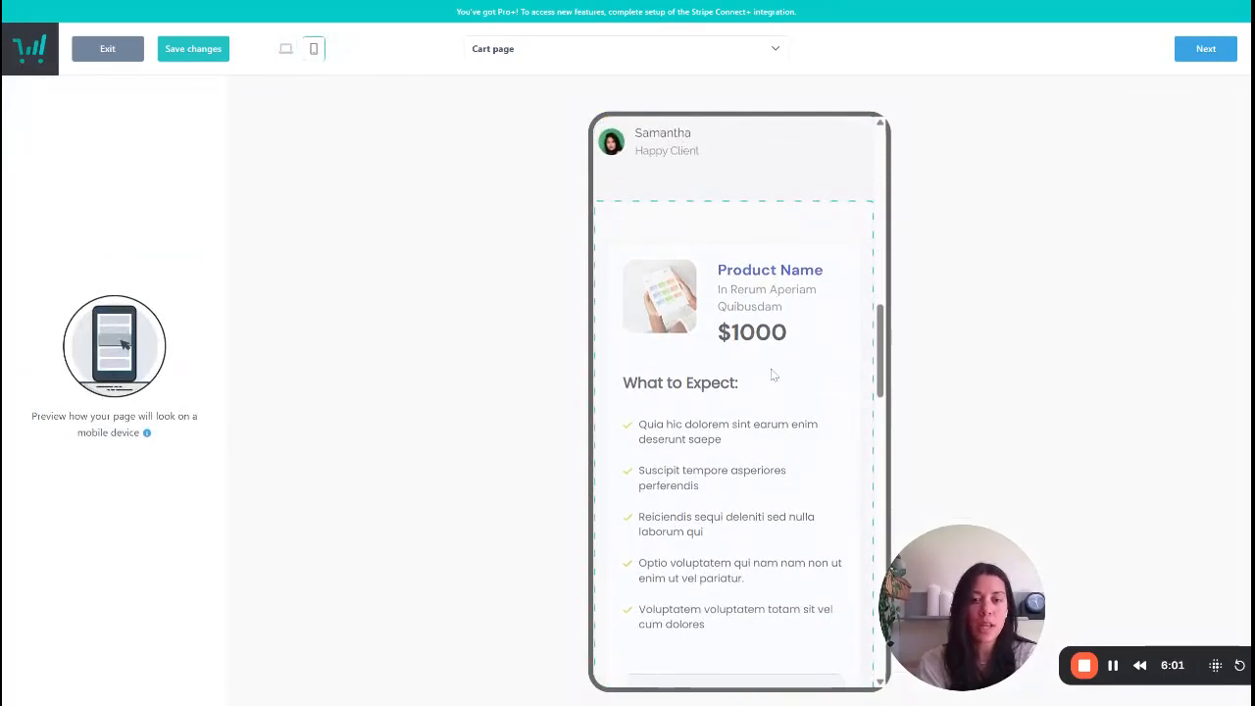
scroll(770, 372, down, 5)
scroll(714, 569, down, 10)
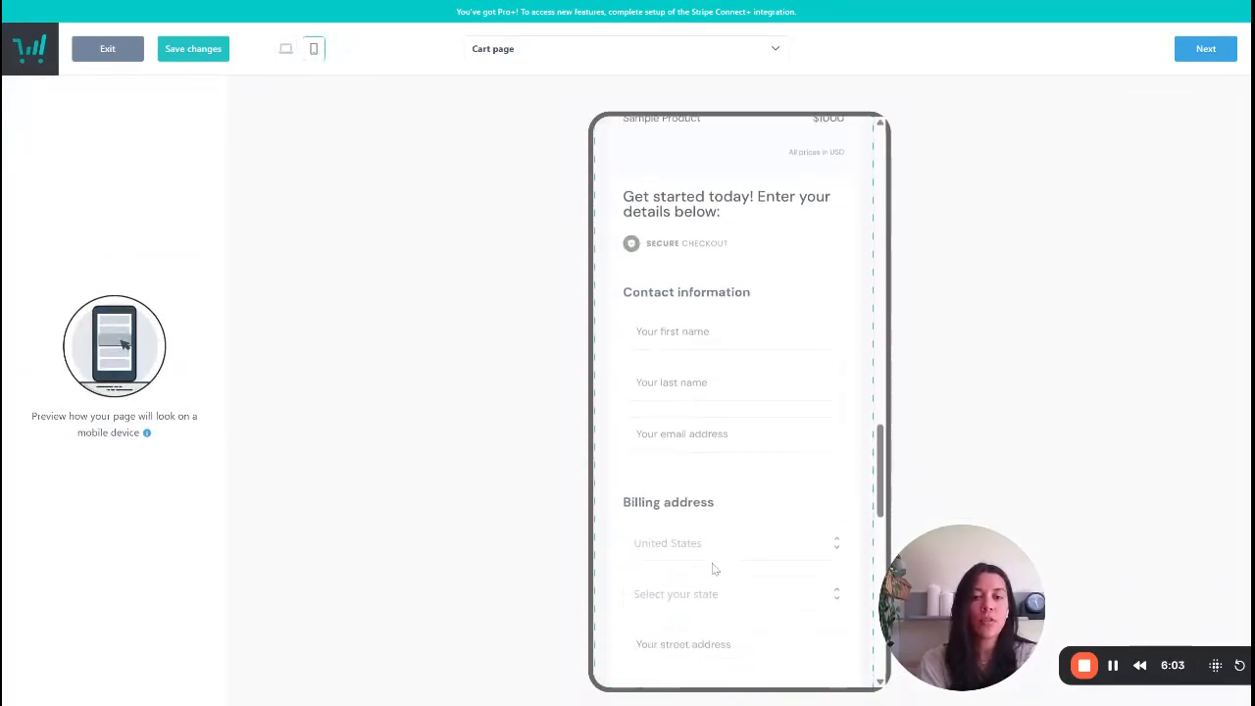
scroll(735, 401, up, 20)
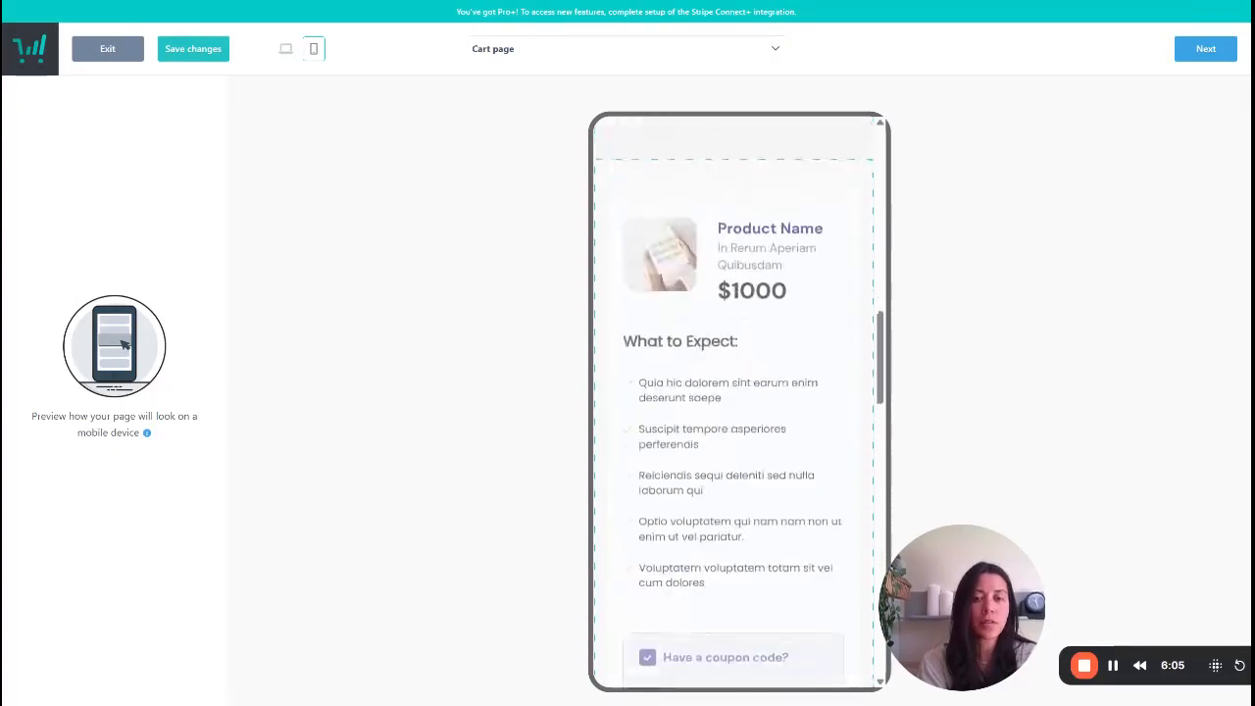
click(285, 49)
- Reopen the checkout block's options and examine its coupon, total payment, billing and pricing option sections
scroll(622, 448, down, 5)
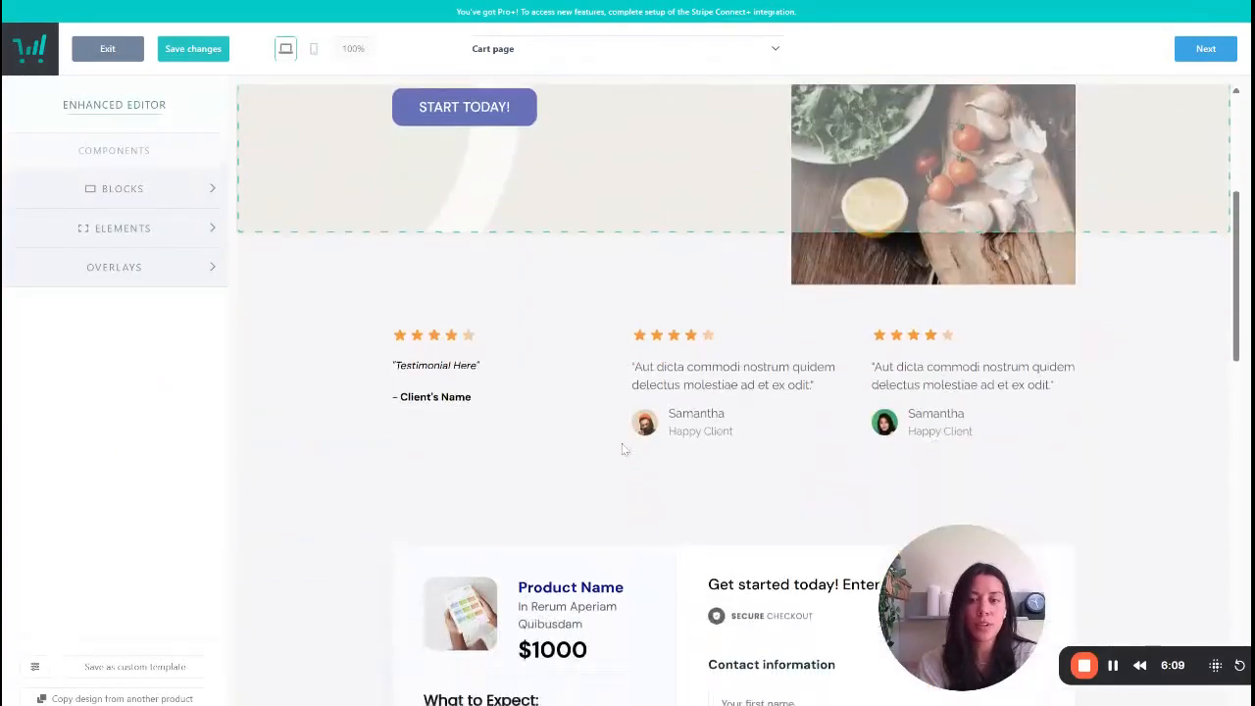
scroll(621, 448, down, 4)
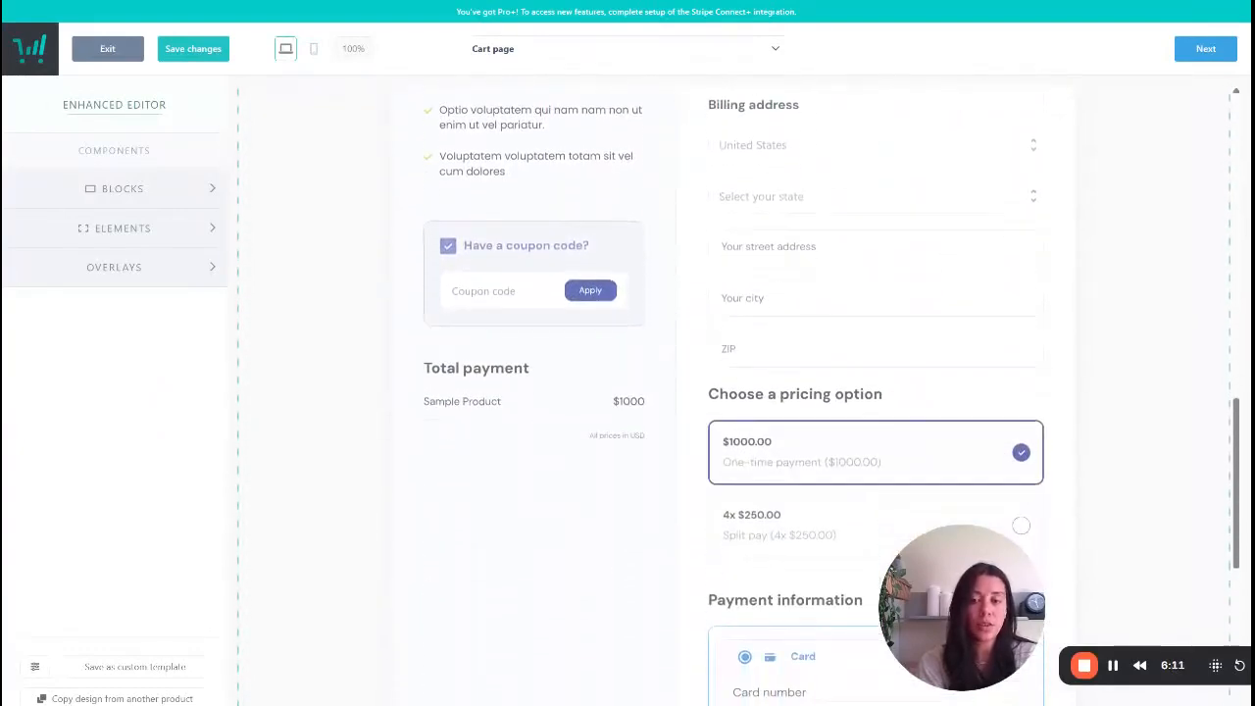
click(335, 307)
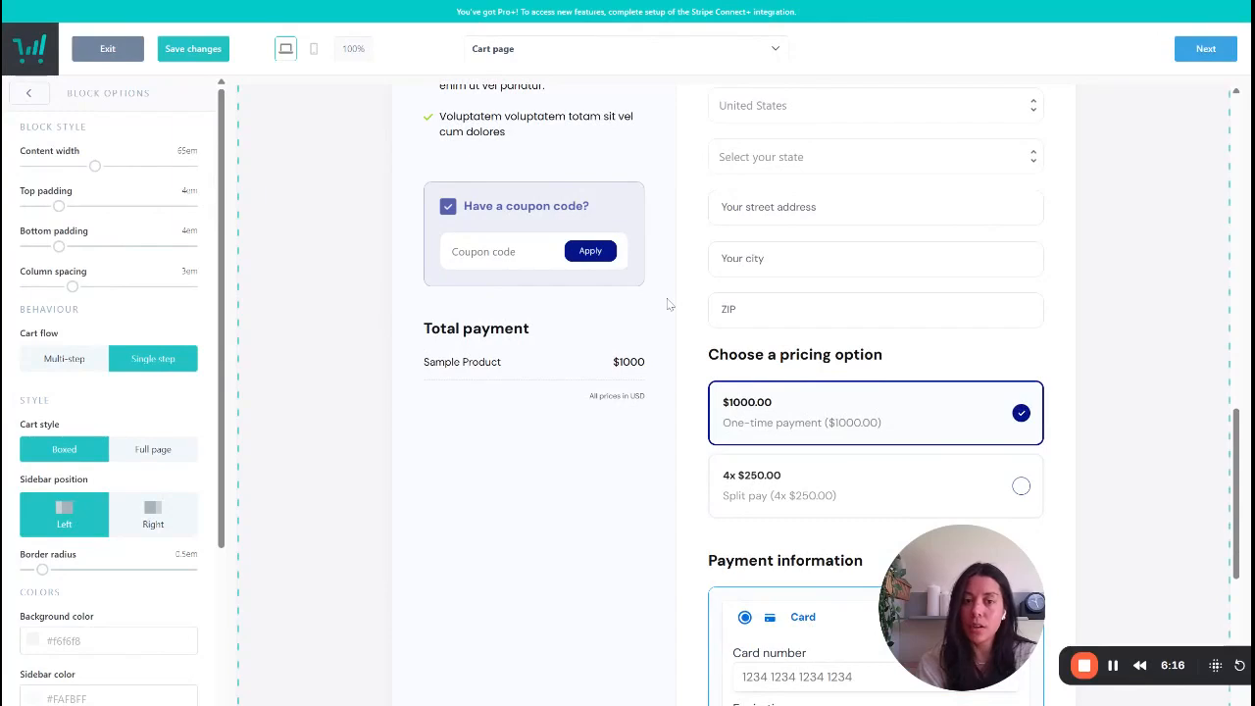
scroll(755, 448, down, 1)
scroll(756, 448, down, 1)
scroll(755, 448, up, 3)
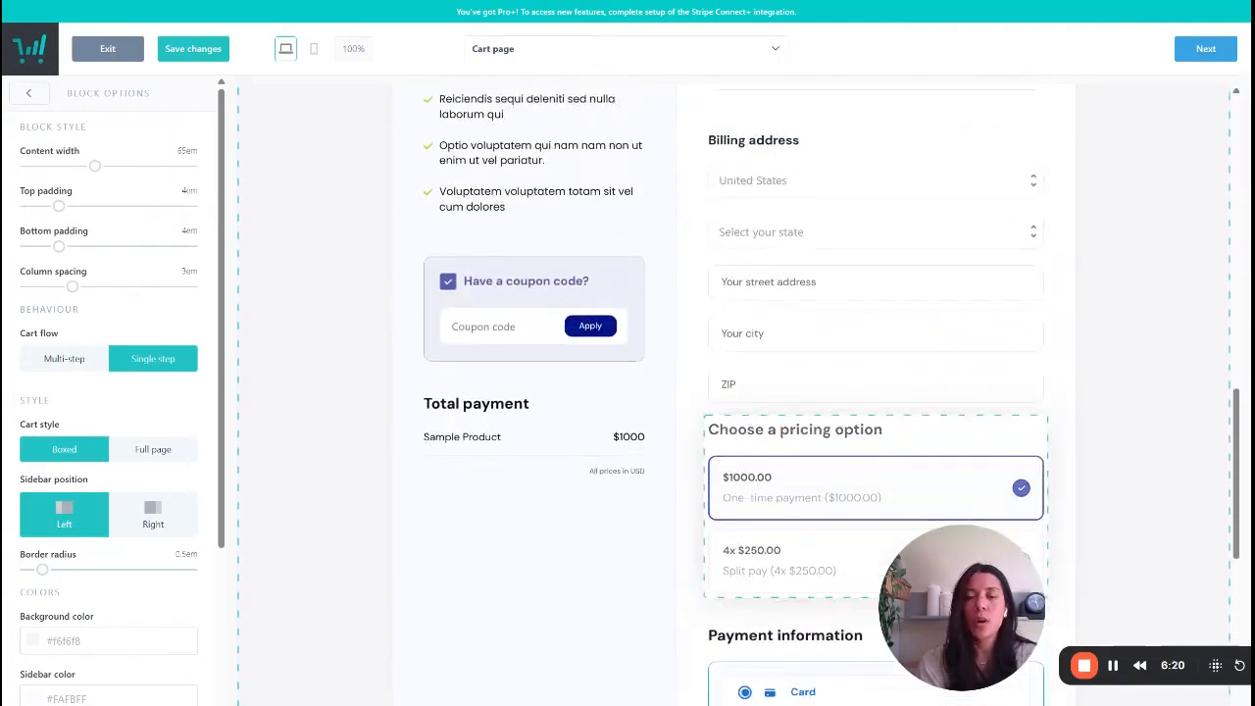
scroll(680, 358, up, 1)
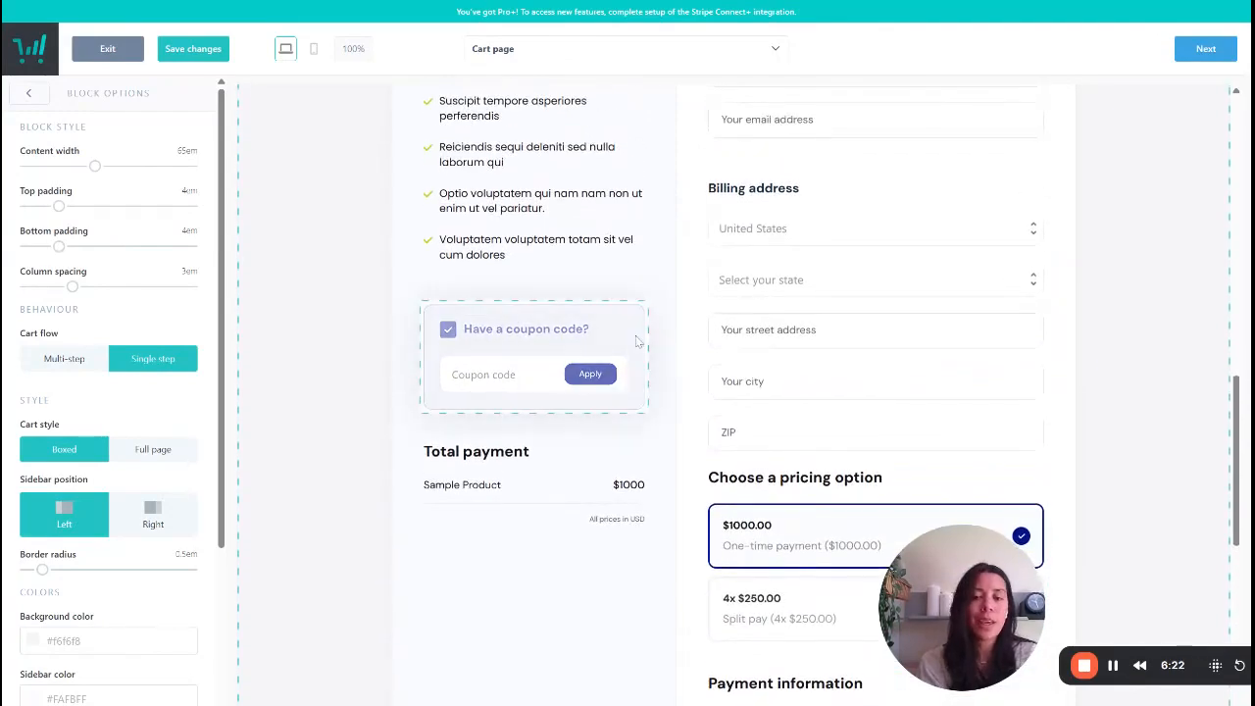
scroll(725, 464, down, 1)
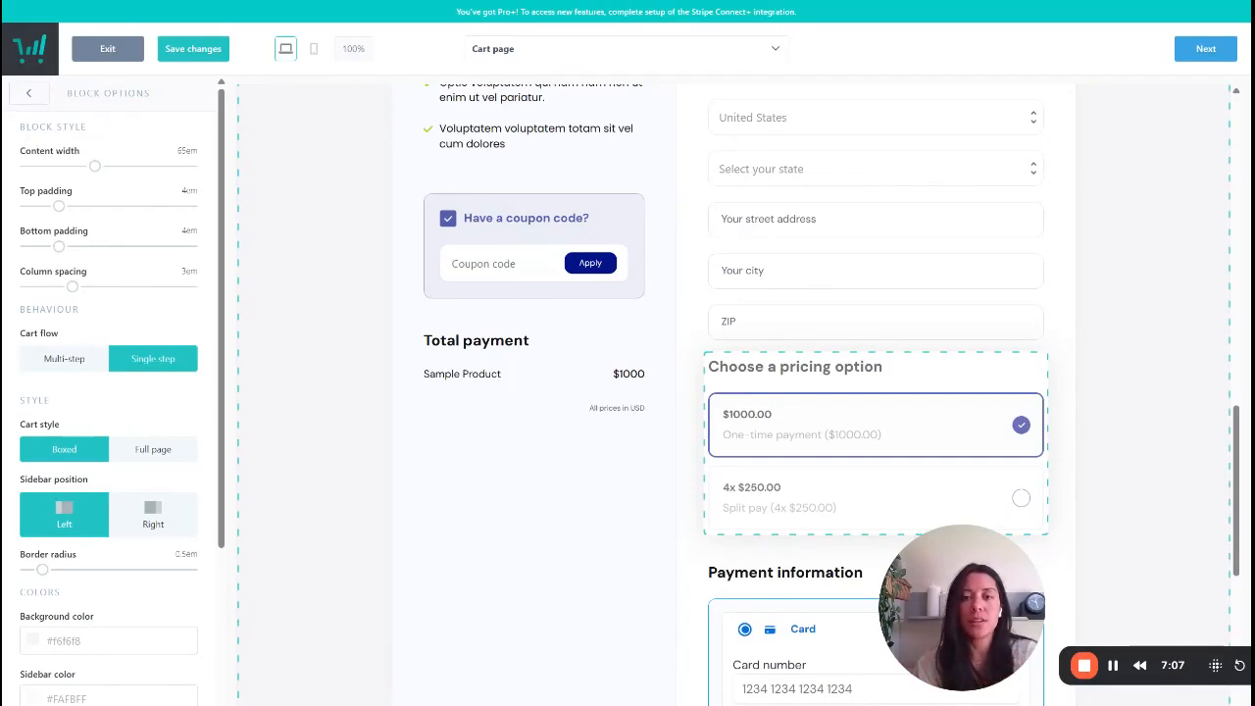
- Open the coupon code element's options and examine the payment information section
click(595, 231)
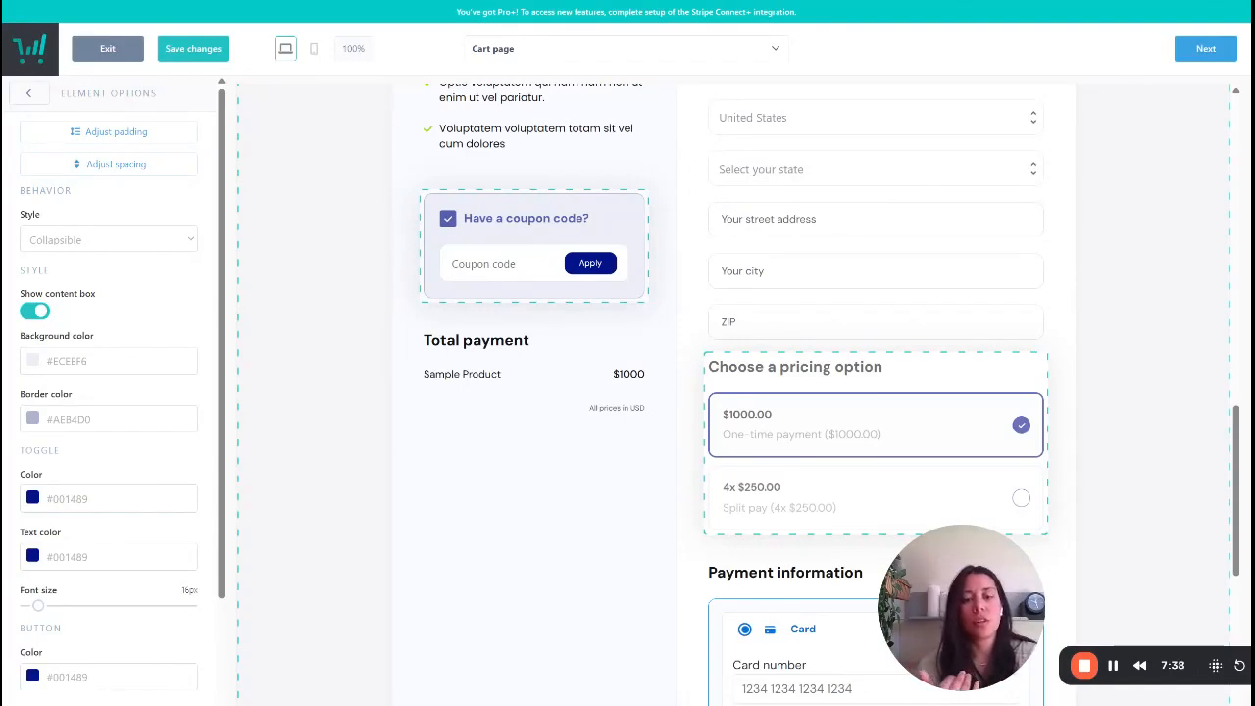
scroll(735, 392, down, 3)
scroll(735, 392, down, 2)
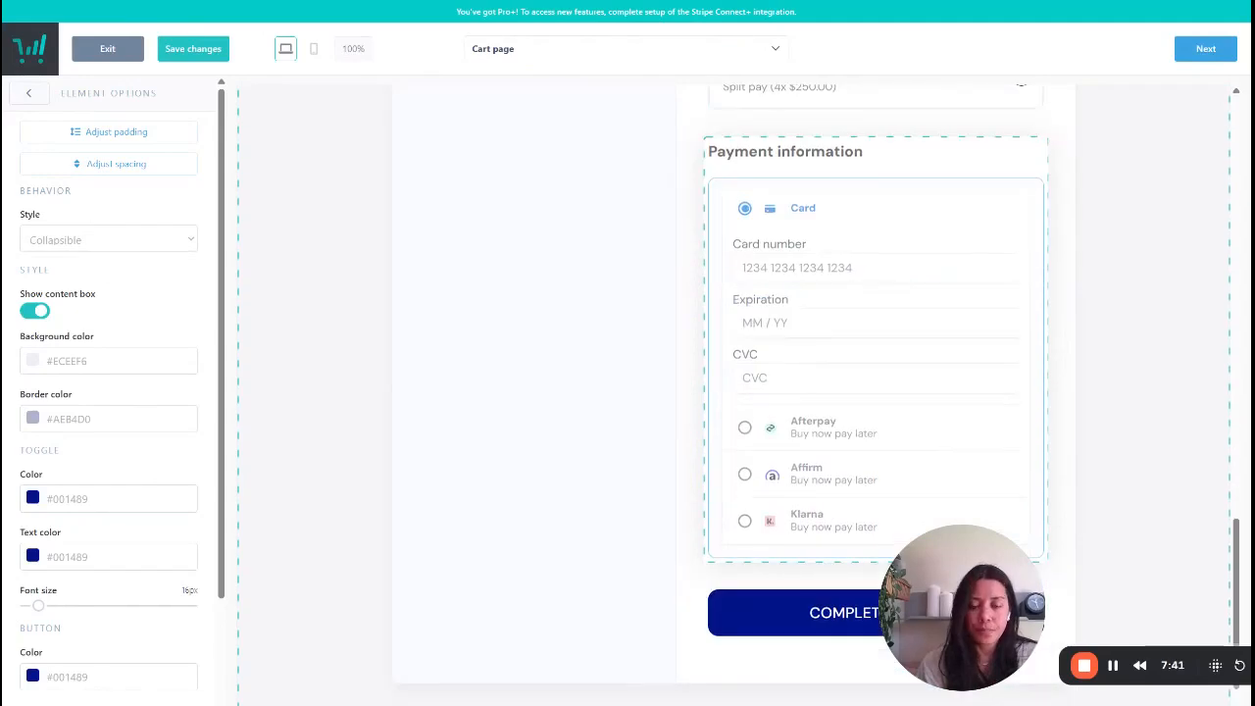
- Try the multi-step cart flow in the checkout block's options, and return it to single step
scroll(610, 378, down, 1)
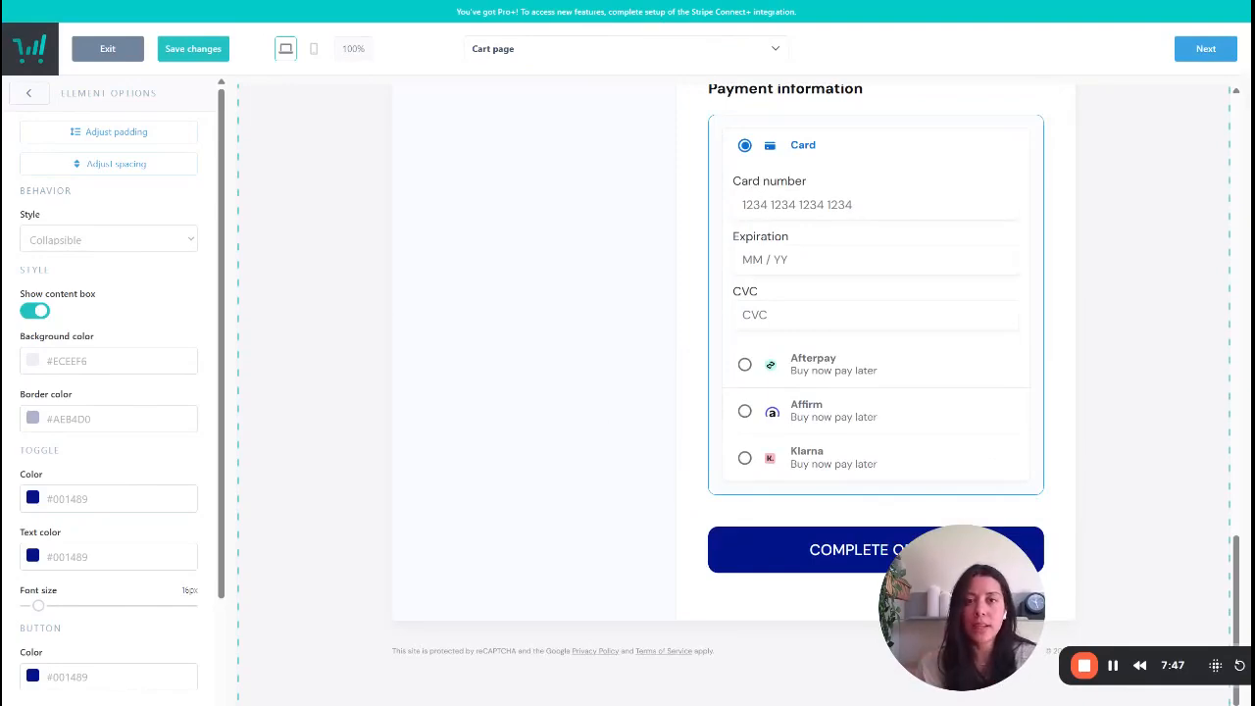
scroll(534, 421, up, 15)
scroll(534, 421, down, 6)
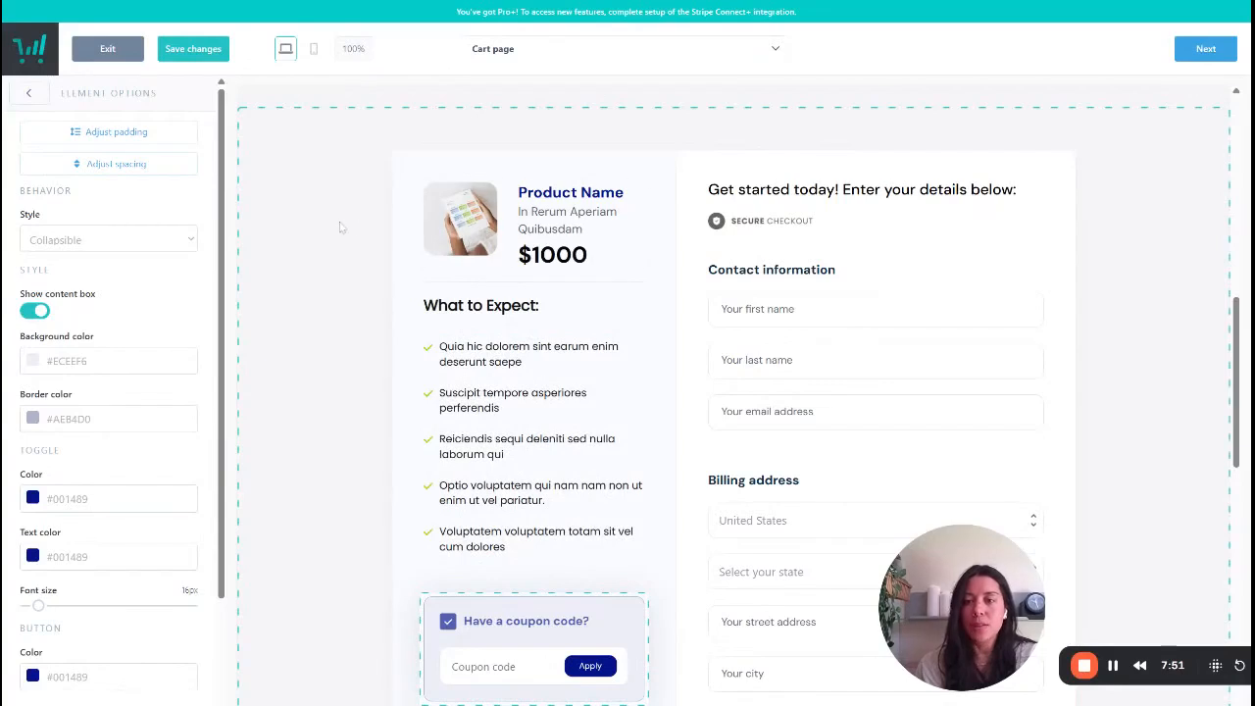
click(341, 227)
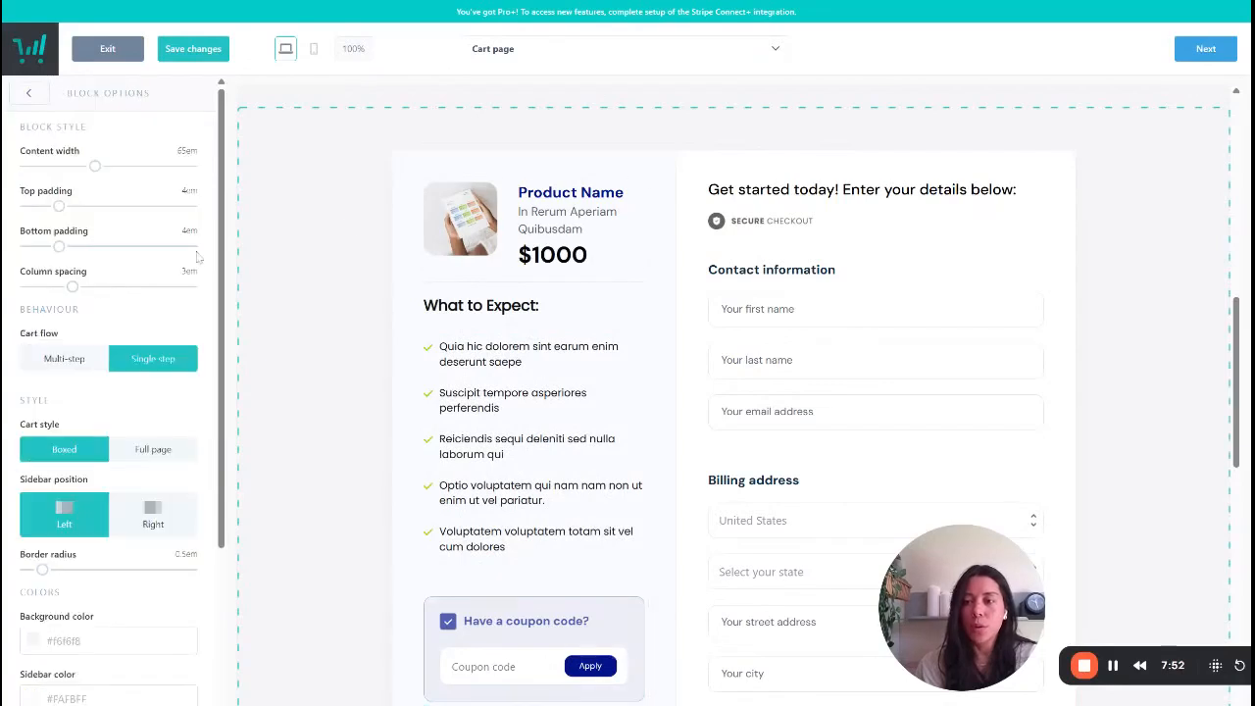
click(67, 364)
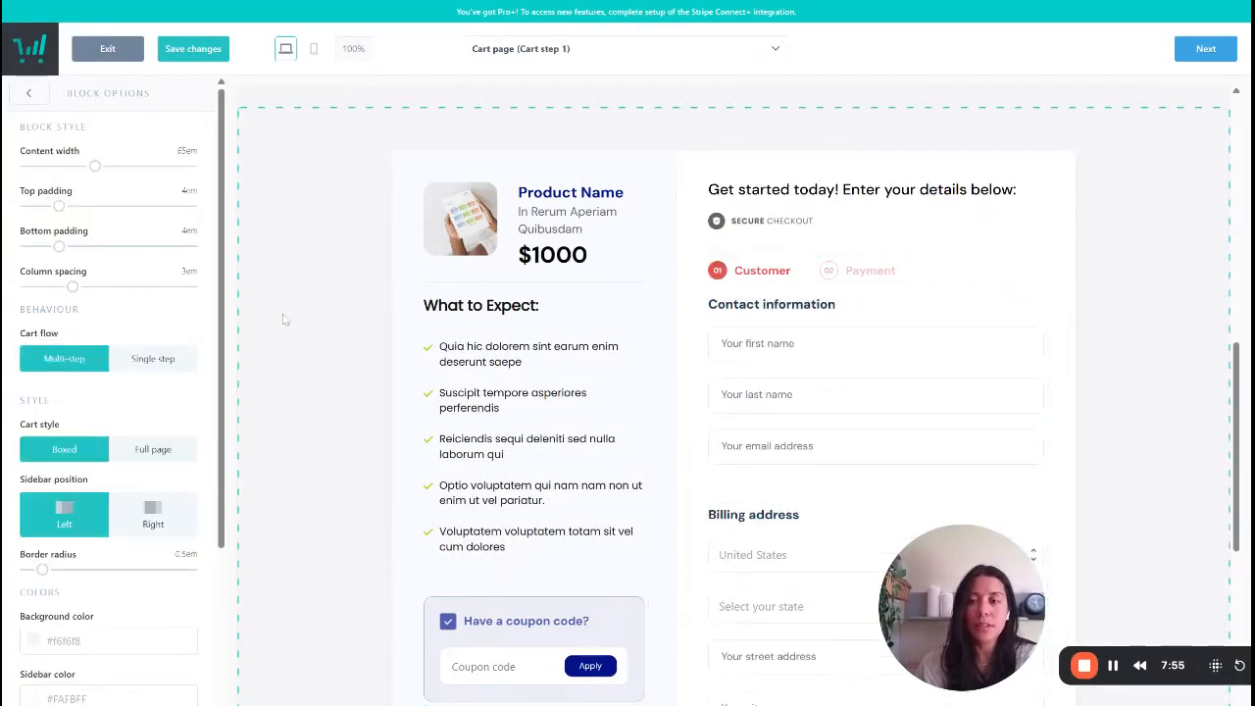
click(181, 370)
- Examine the checkout block's pricing options and the payment methods in its payment information section
scroll(691, 449, down, 10)
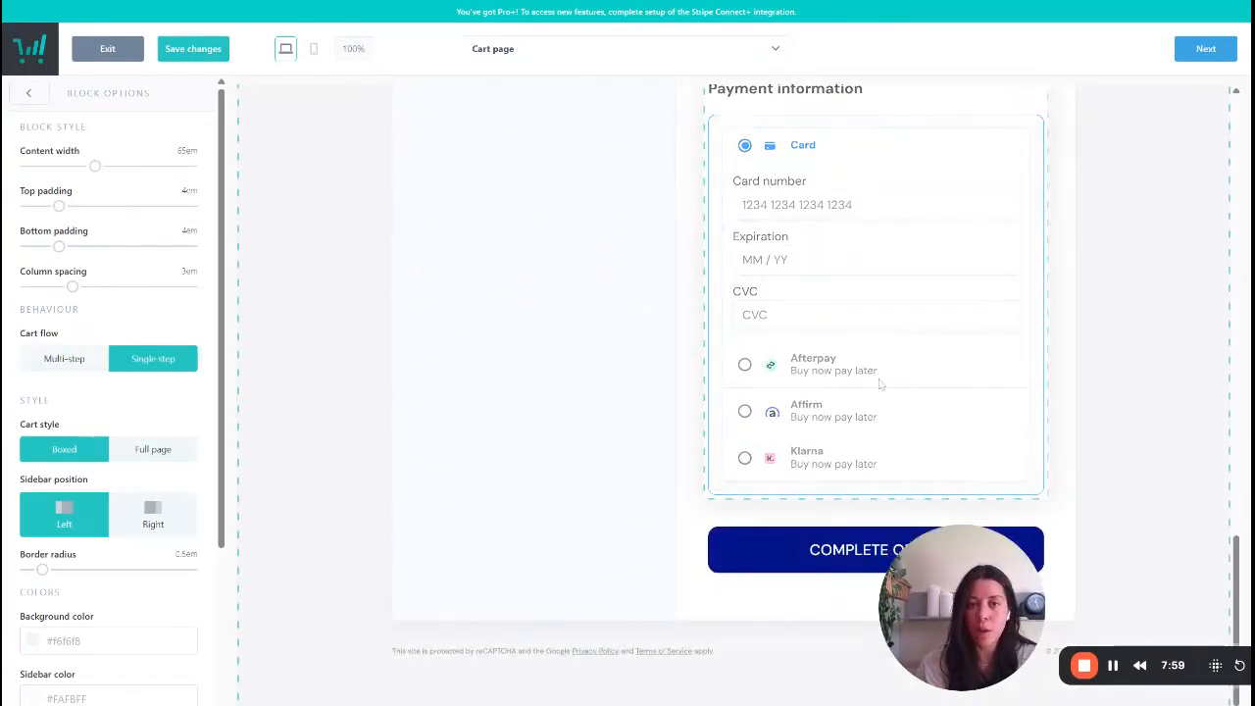
scroll(867, 488, up, 3)
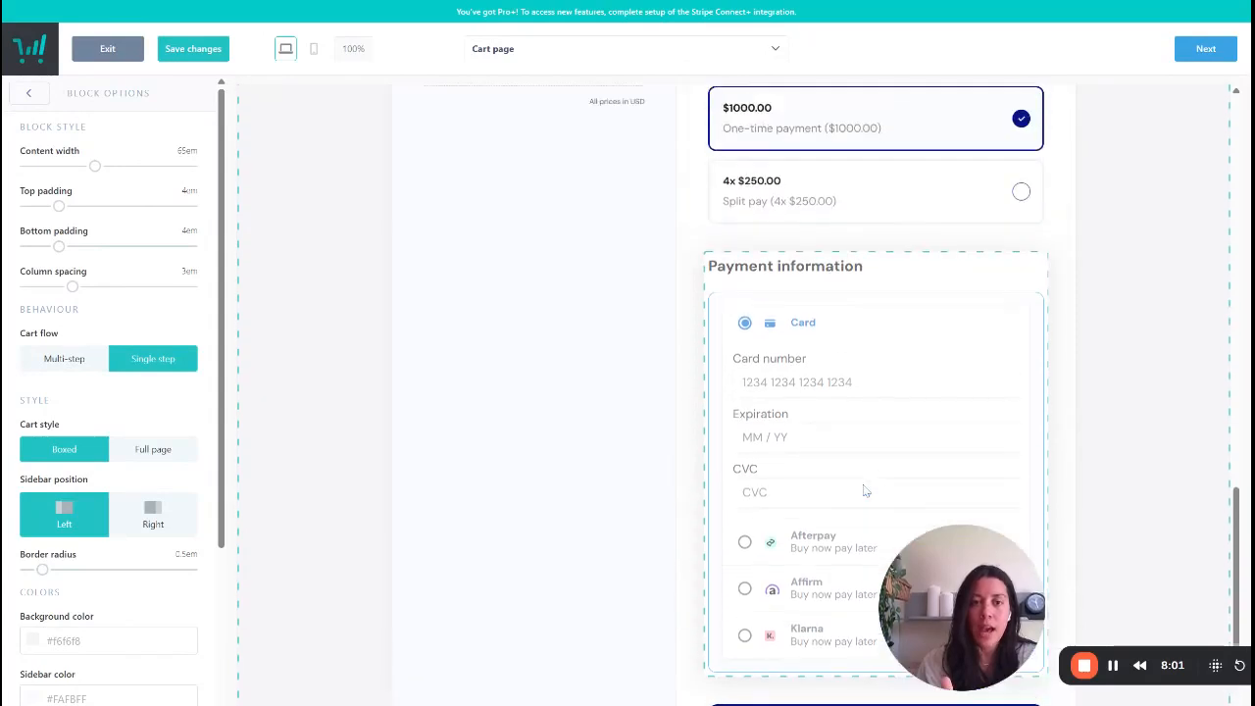
scroll(866, 490, down, 2)
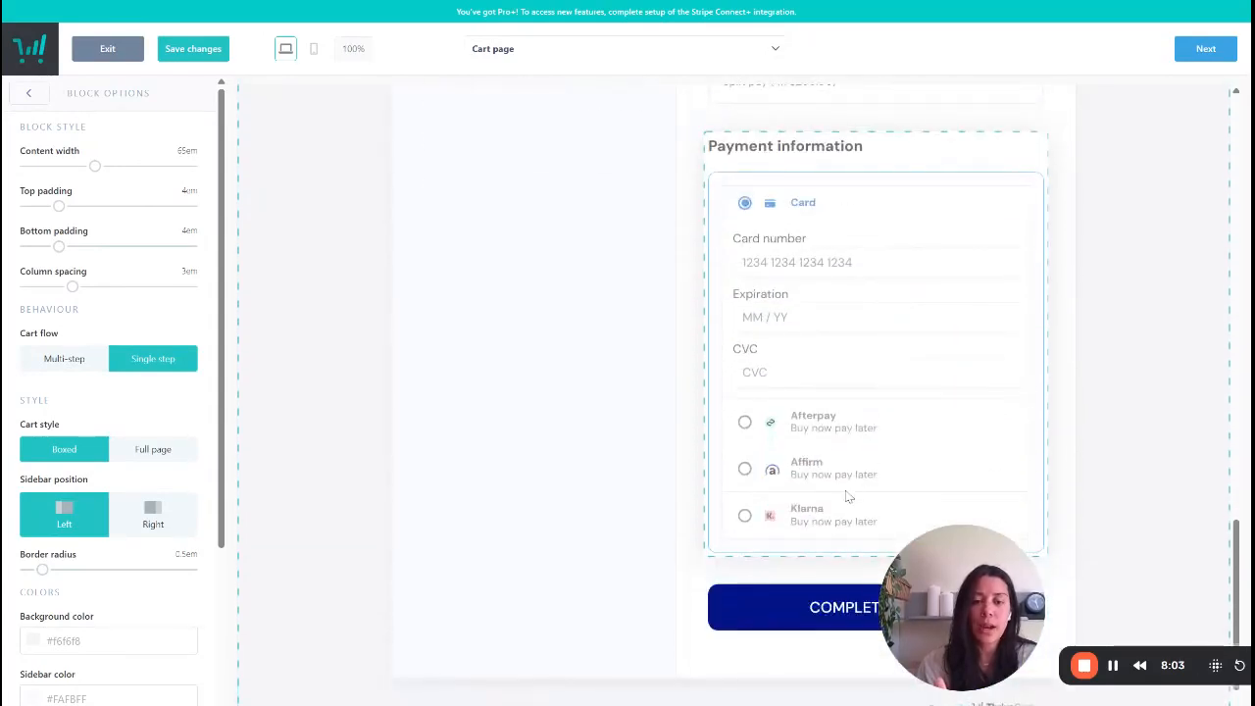
scroll(849, 490, up, 3)
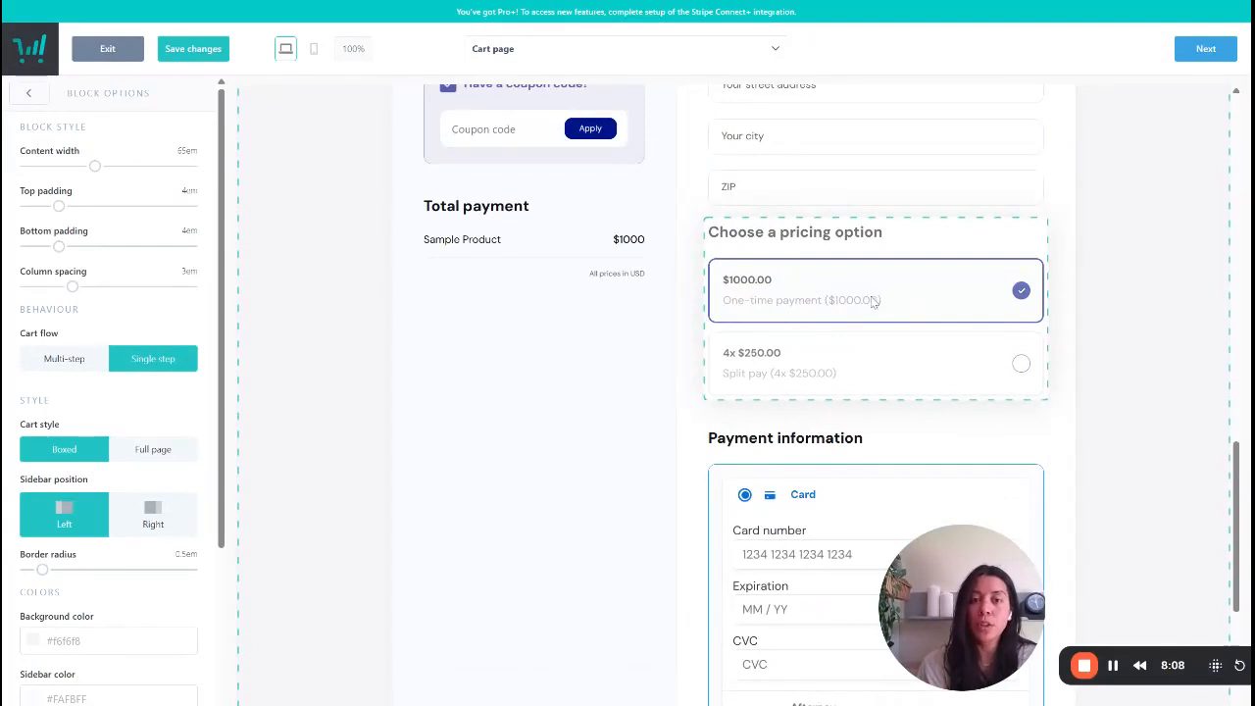
scroll(872, 301, down, 3)
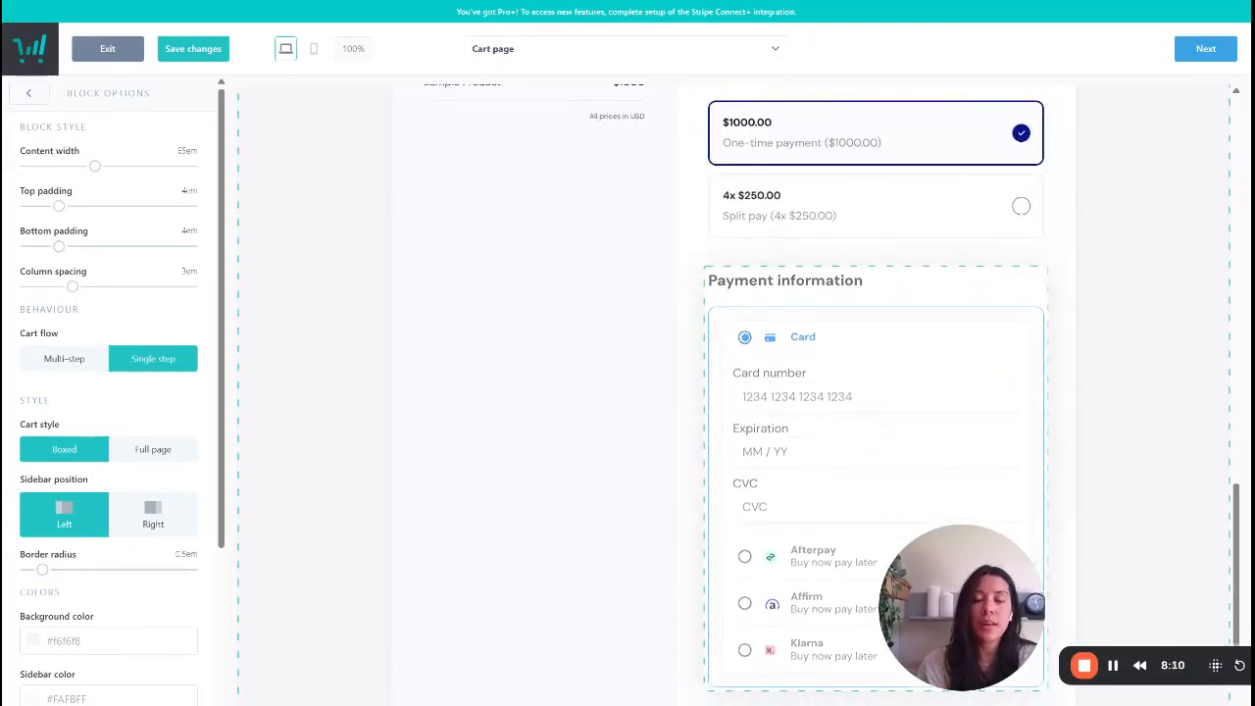
scroll(833, 431, up, 3)
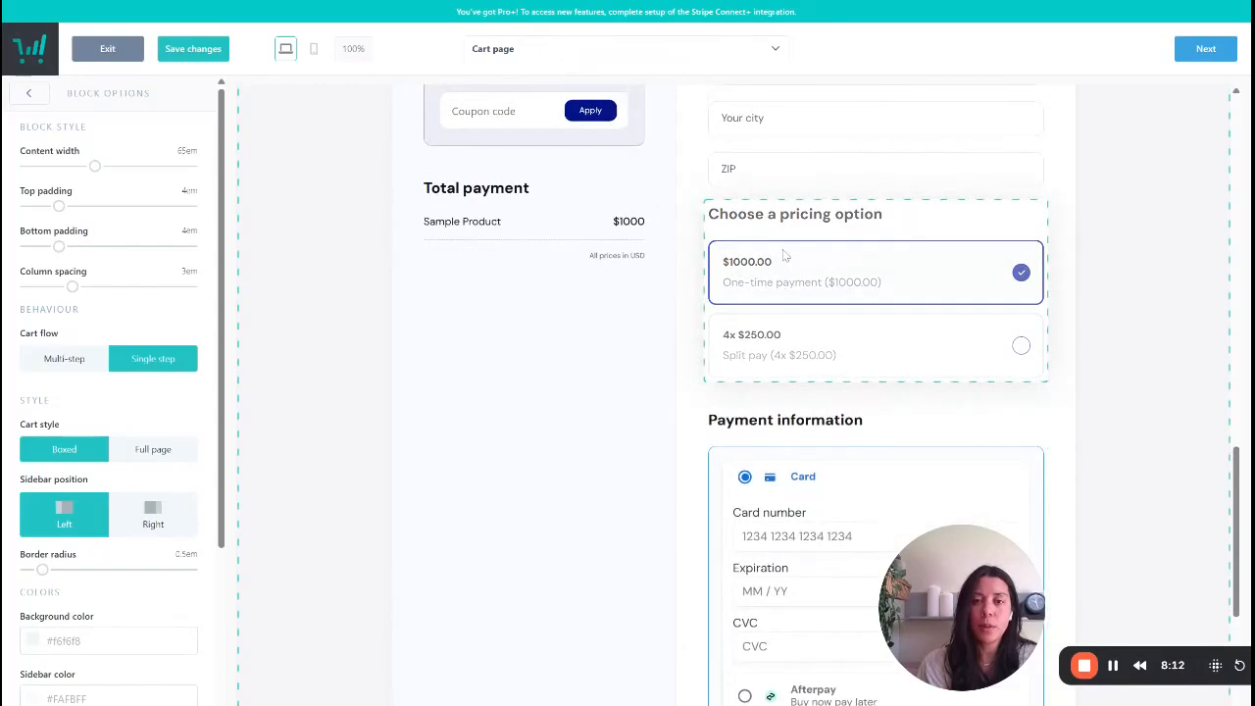
scroll(784, 255, down, 5)
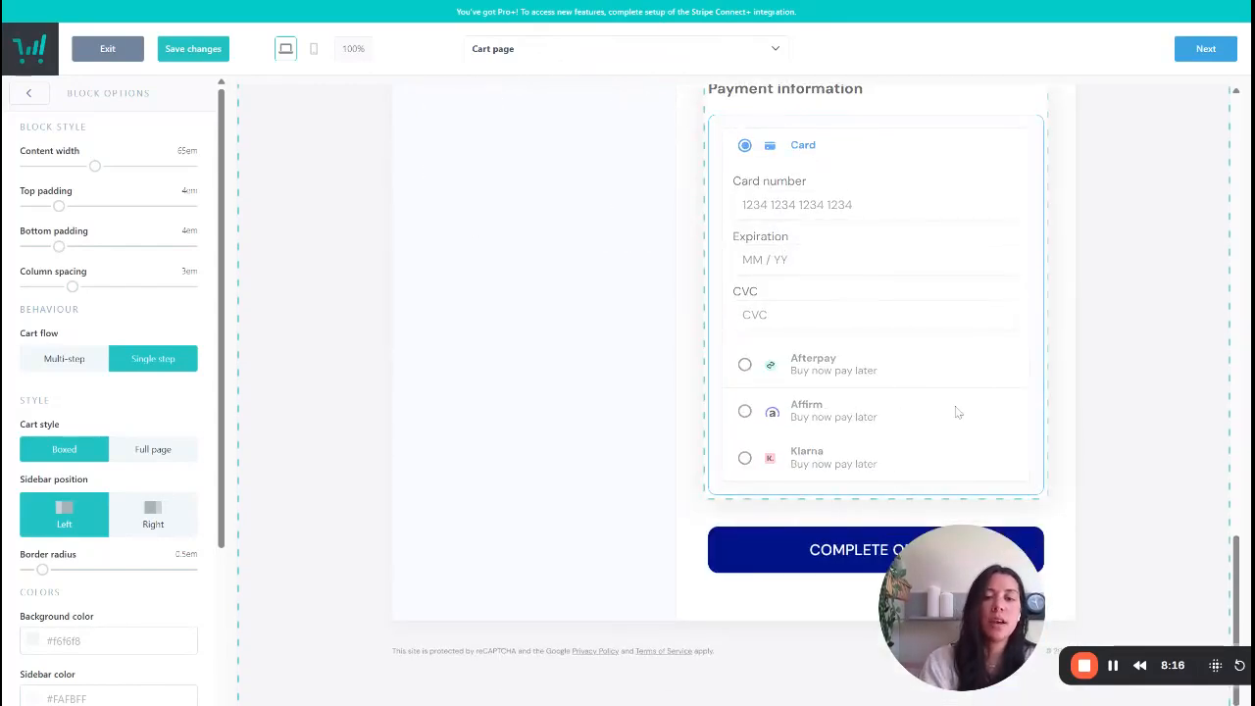
scroll(877, 432, up, 3)
scroll(849, 323, up, 1)
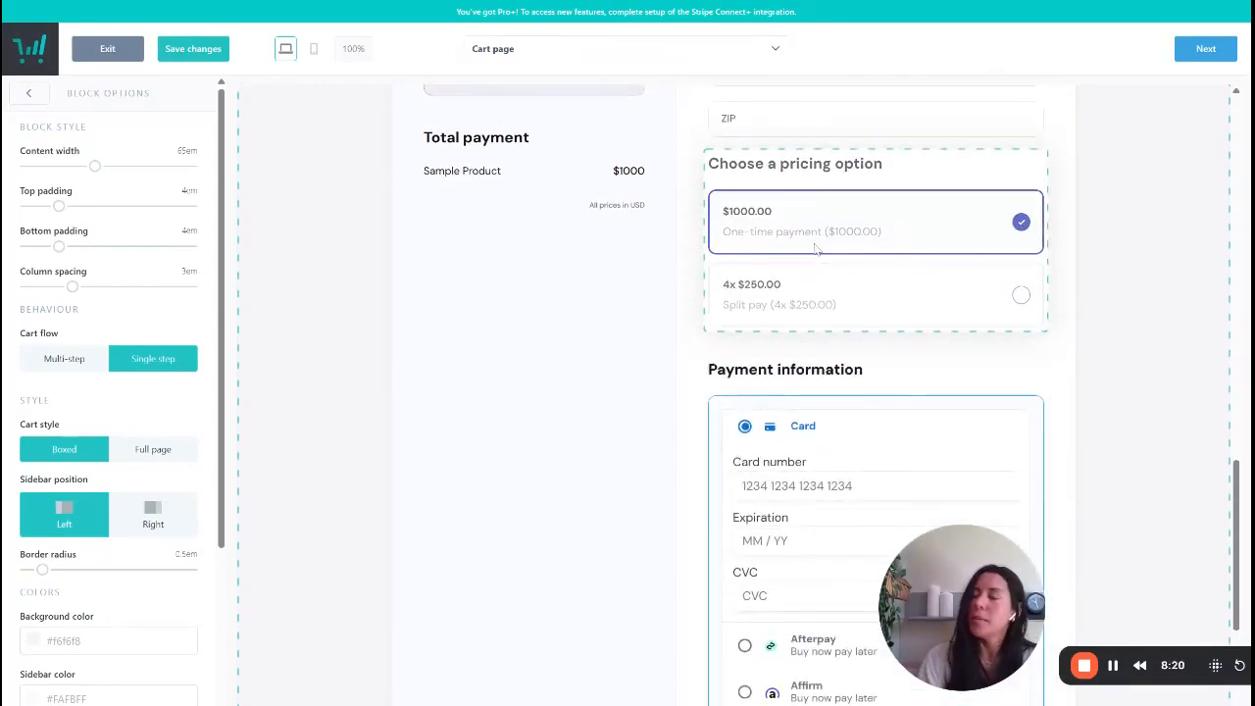
- Change the text of the order button below the payment information to "PURCHASE NOW"
scroll(840, 429, down, 3)
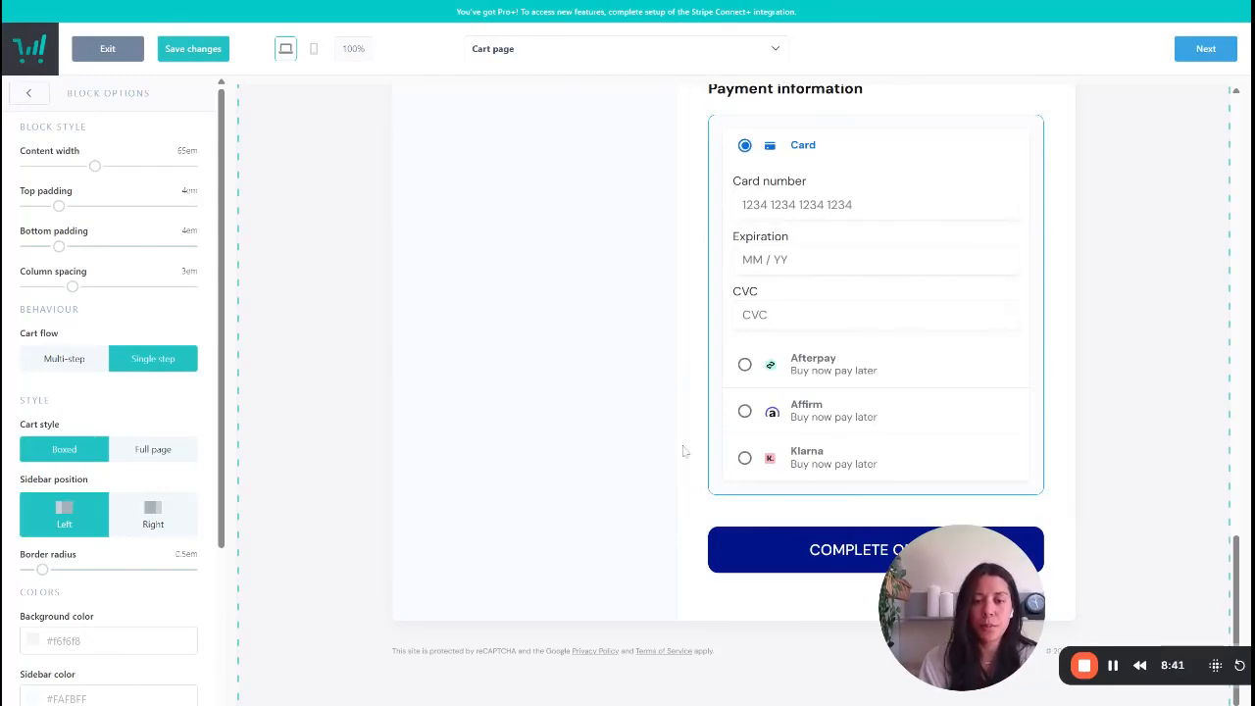
click(832, 554)
scroll(833, 558, up, 10)
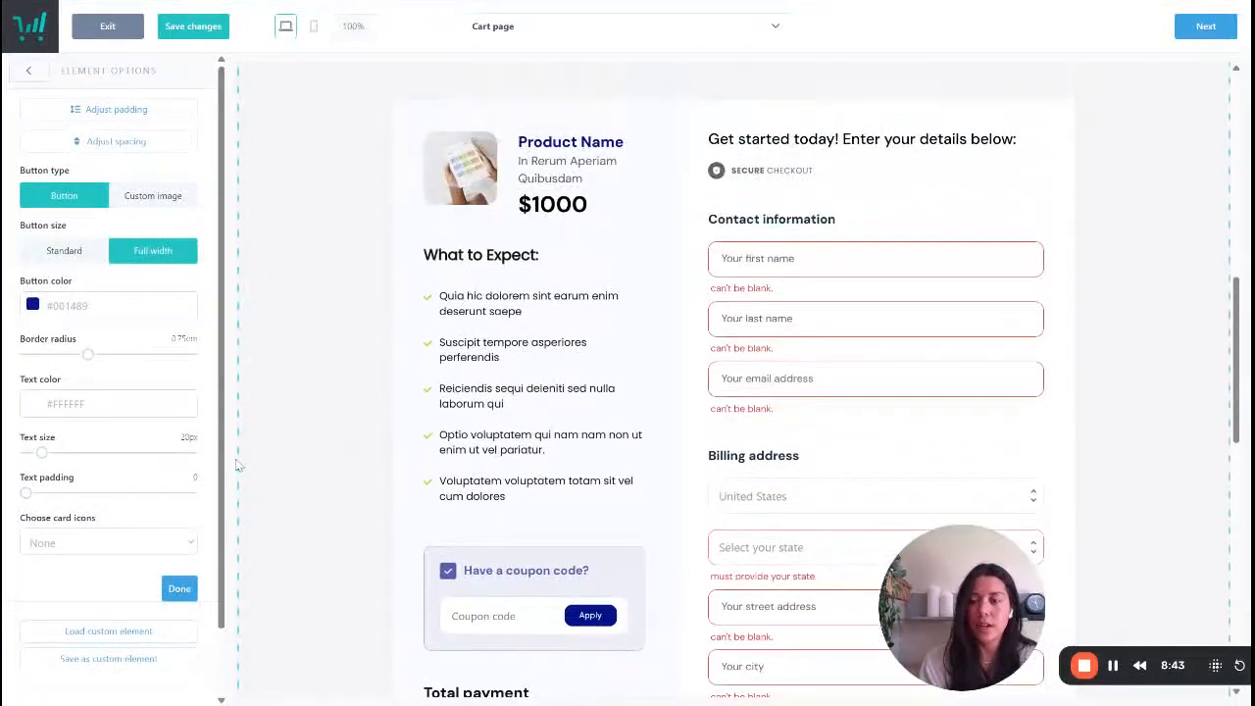
scroll(594, 552, down, 10)
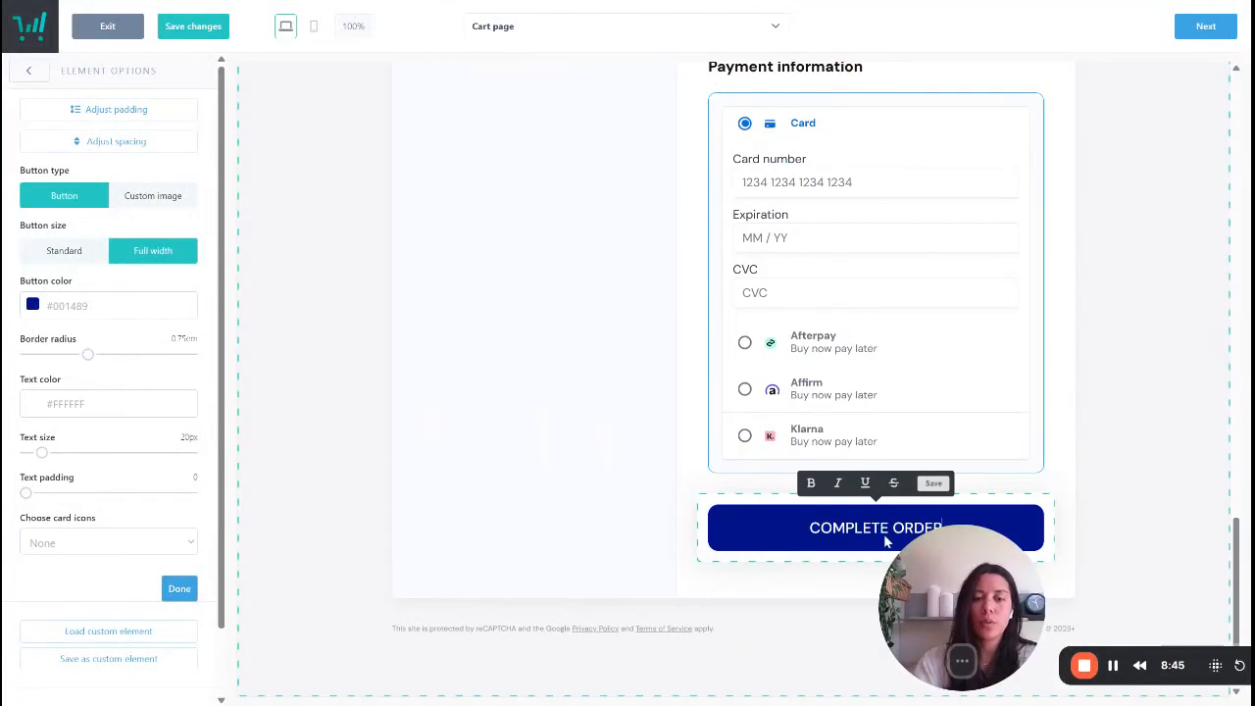
drag(1019, 623, 1128, 632)
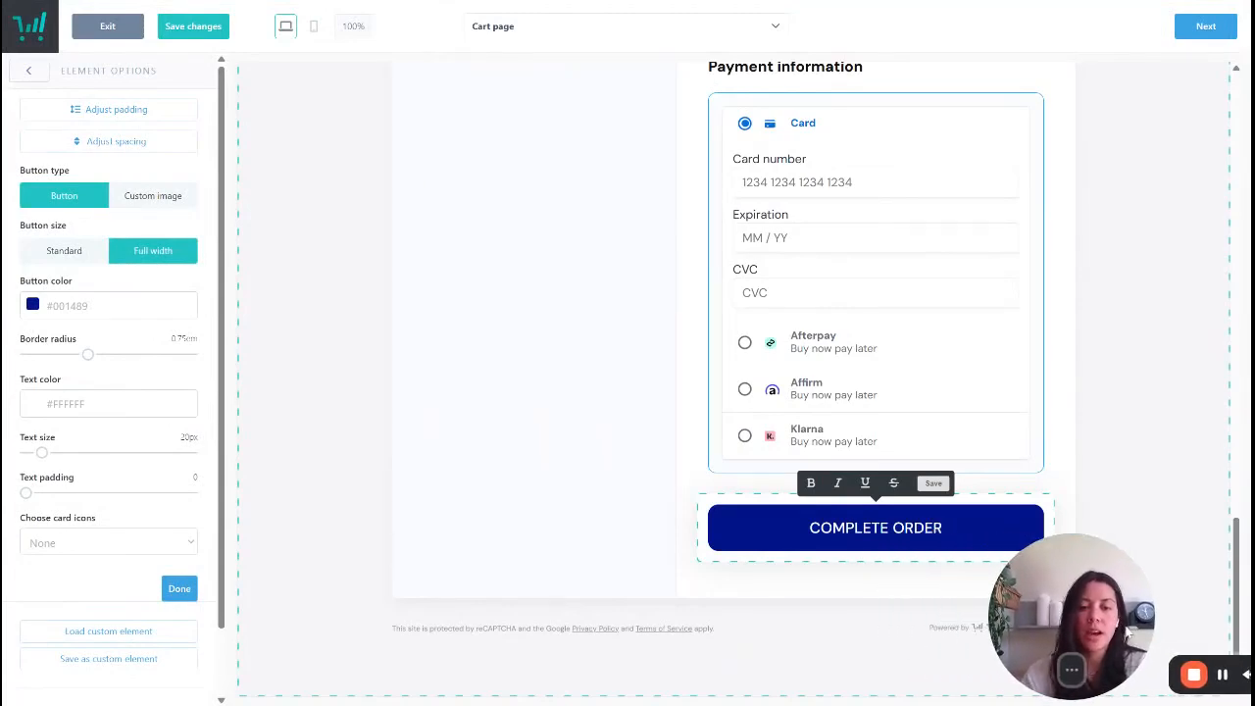
click(917, 530)
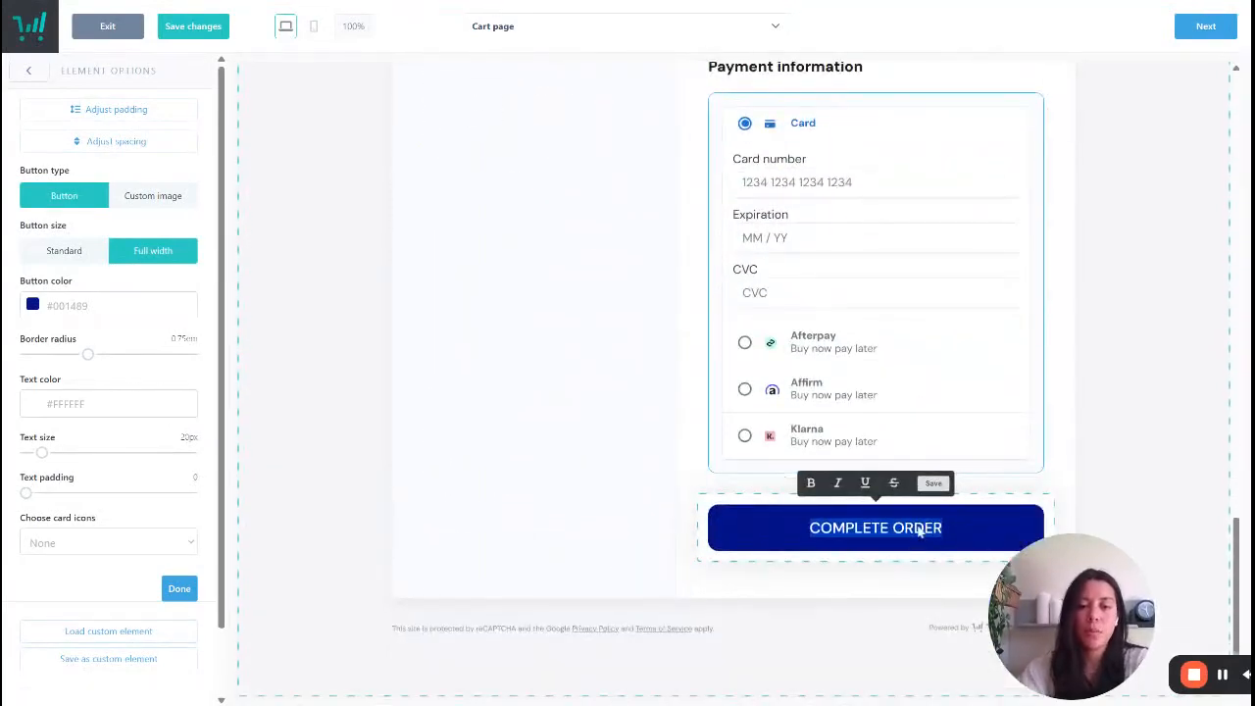
text(PURCH)
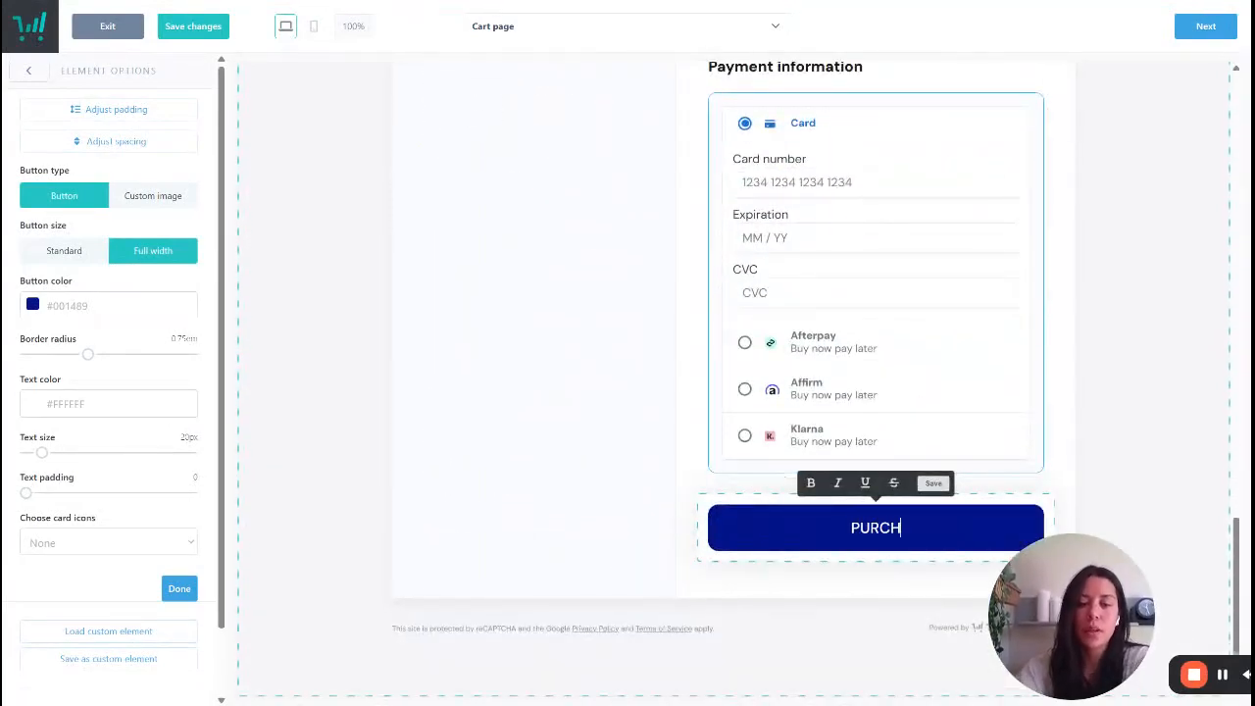
text(ASE NOW)
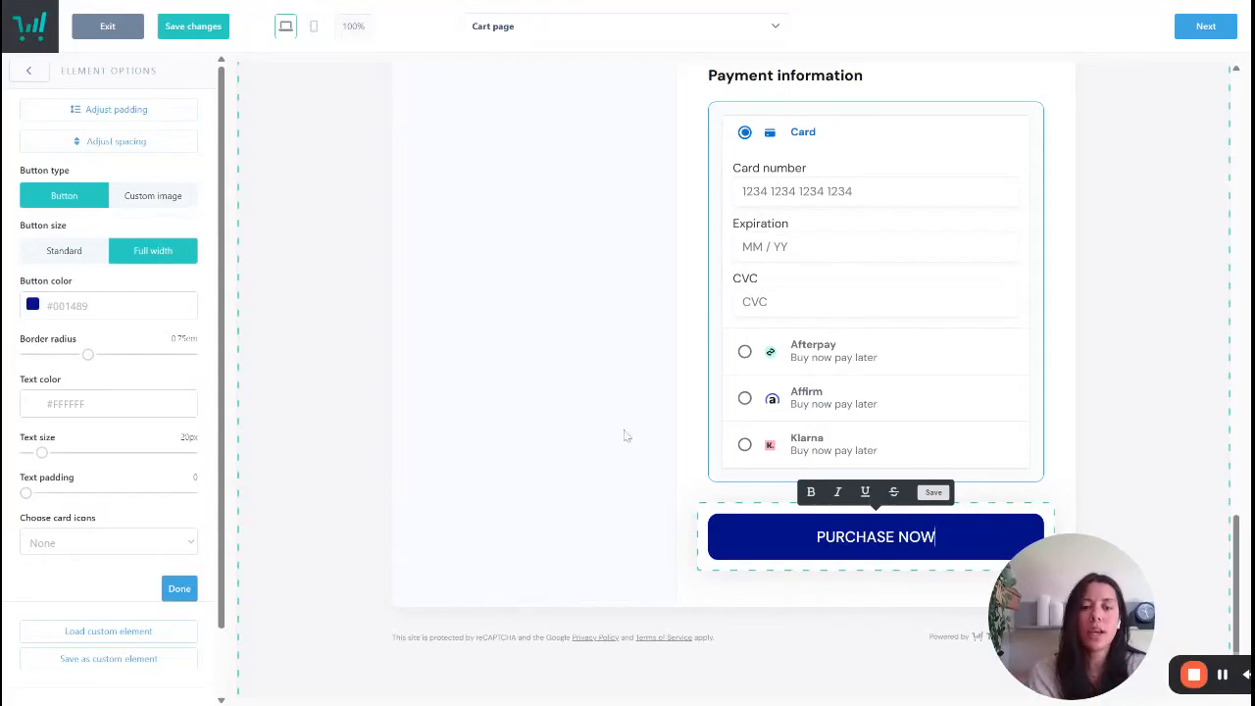
- Preview the start of the cart page in mobile view and return to desktop view
scroll(598, 424, up, 15)
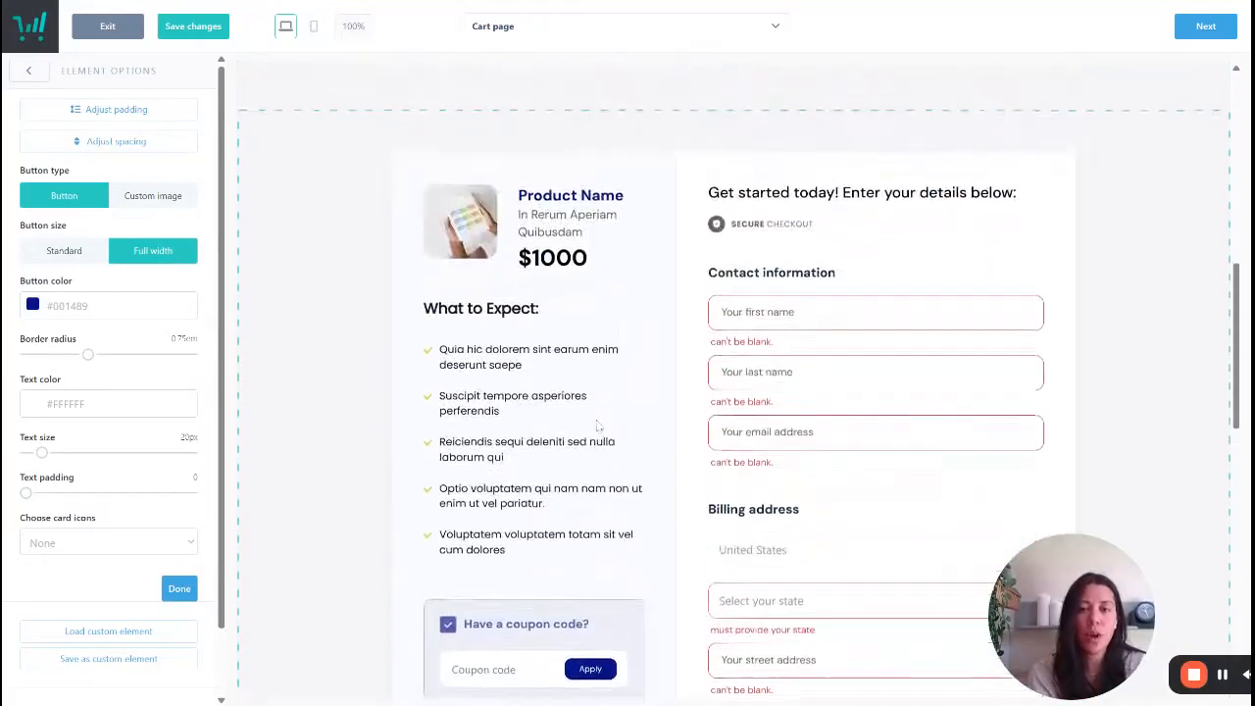
scroll(597, 425, up, 3)
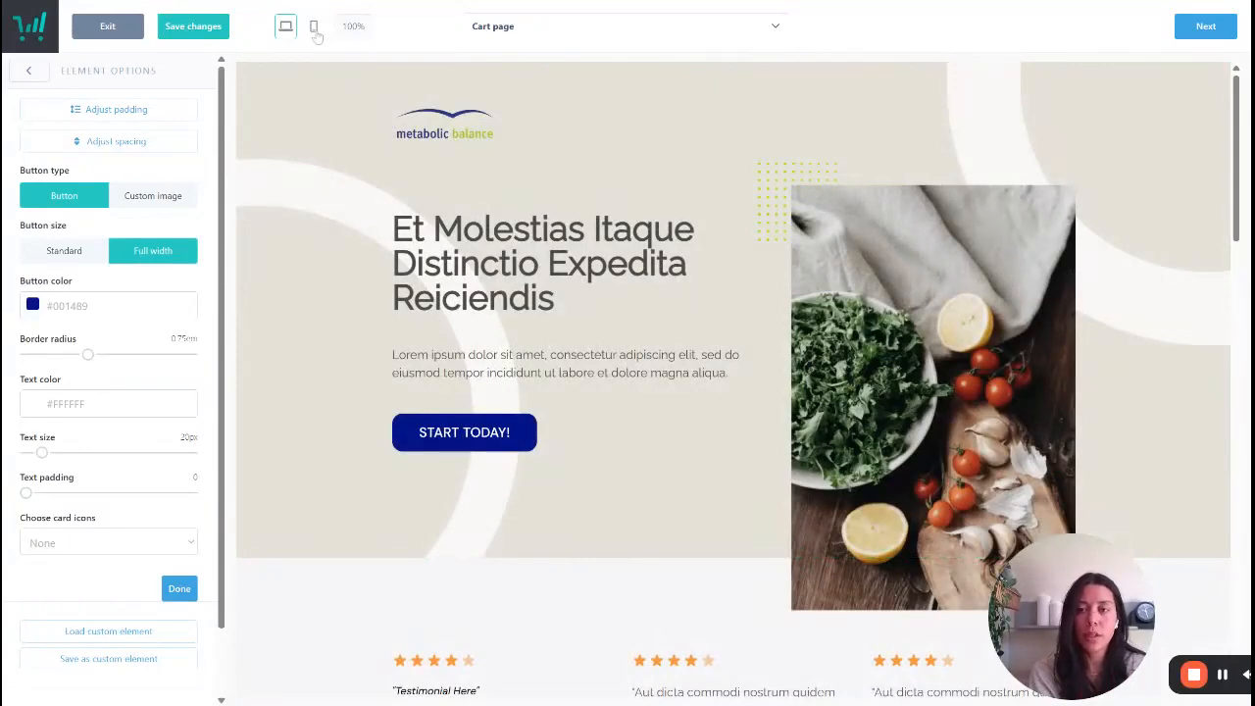
click(314, 27)
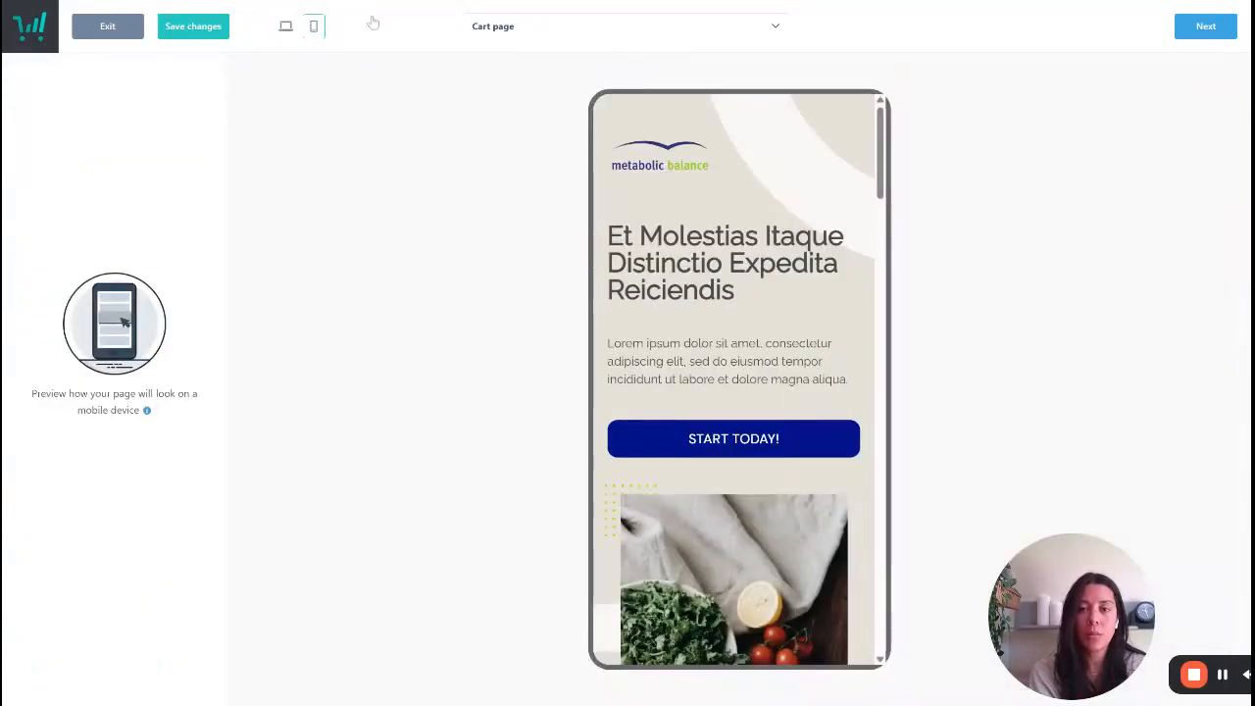
click(285, 27)
- Switch to the success page and examine its thank-you message, product access link and receipt button
click(529, 35)
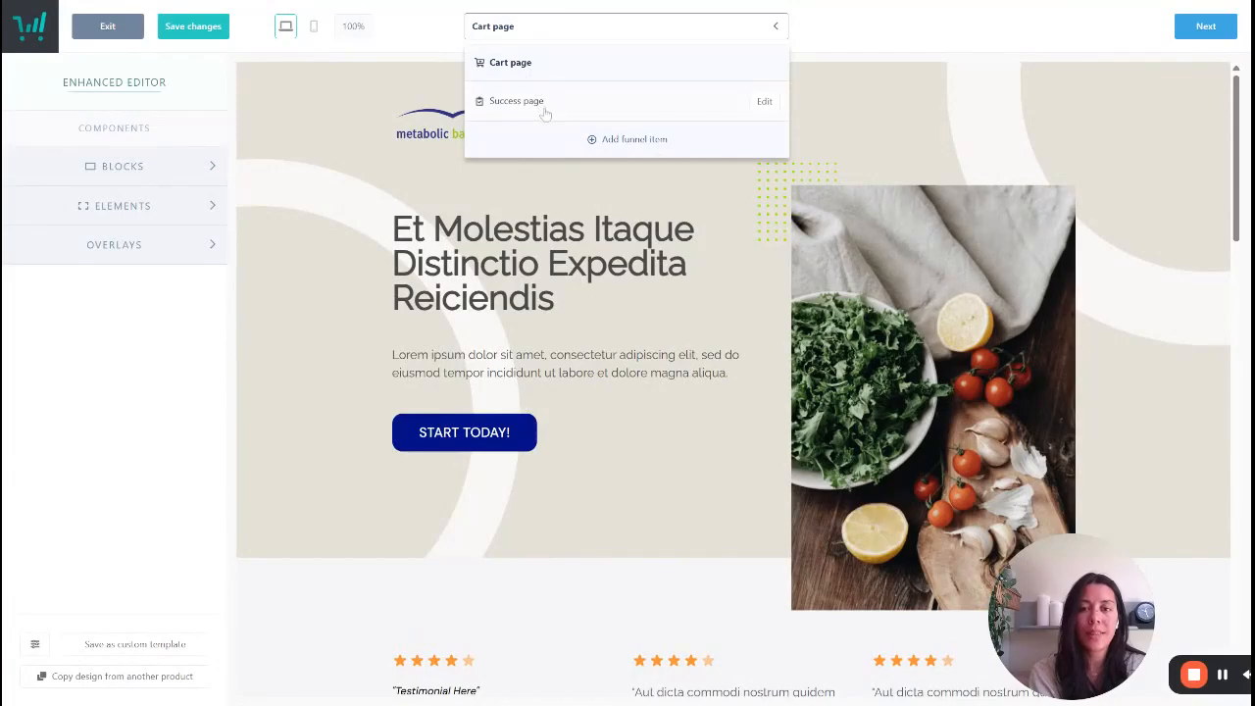
click(545, 110)
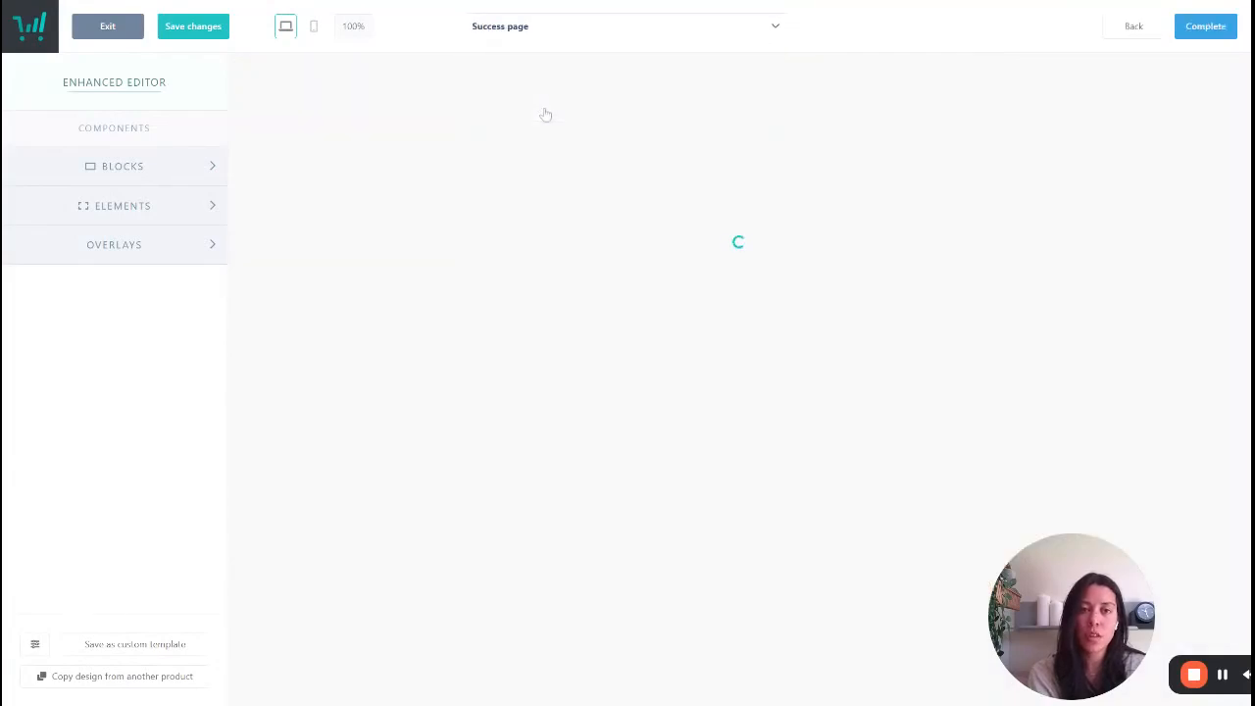
scroll(545, 115, down, 1)
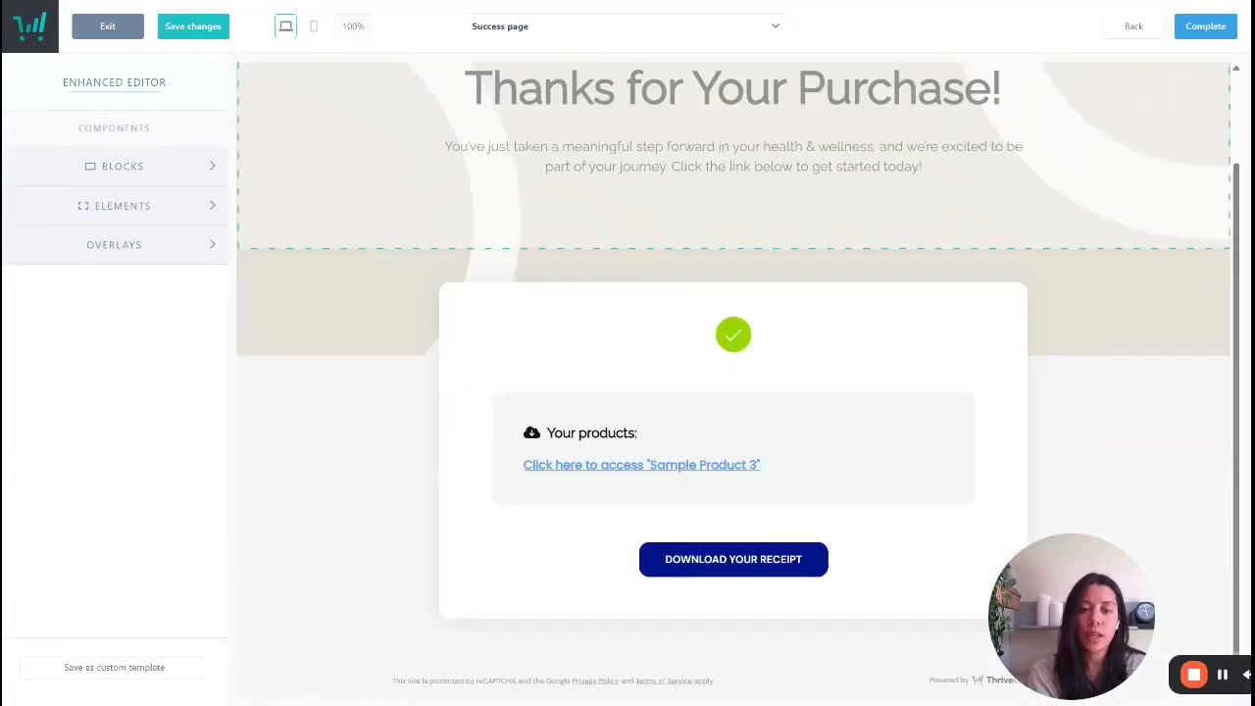
scroll(545, 115, up, 1)
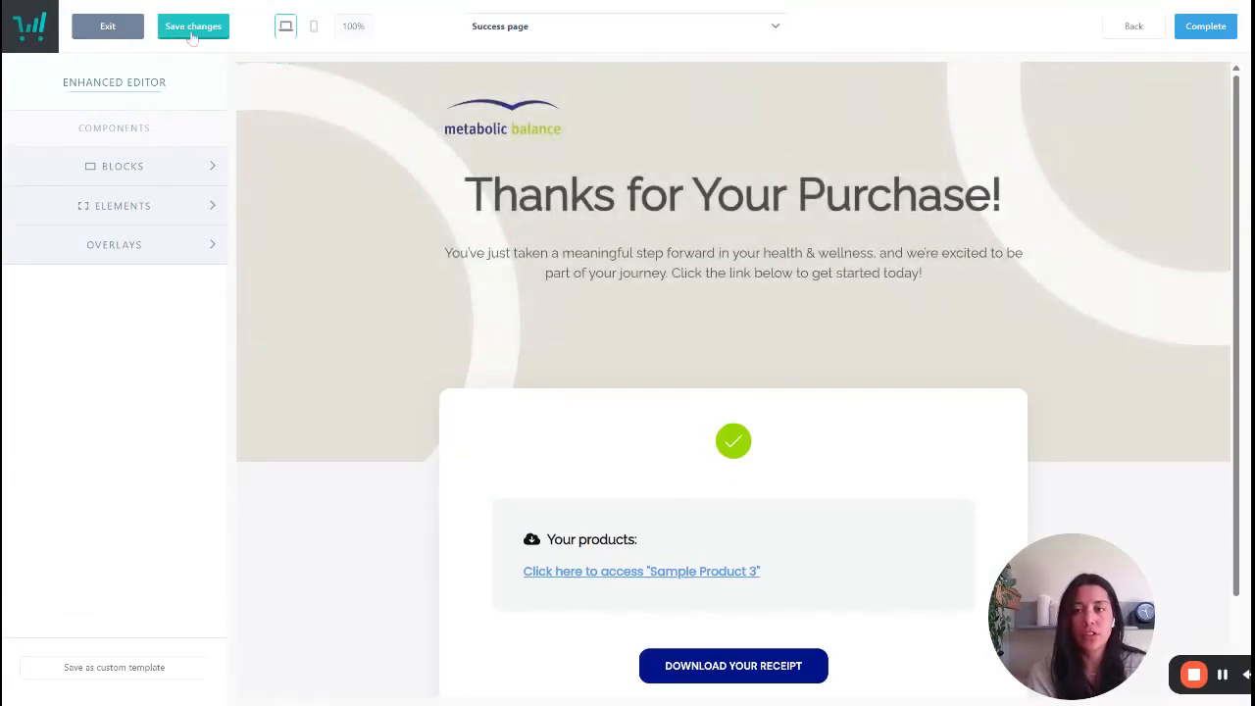
- Exit the page editor and examine the tracking services available for the product's checkout
click(113, 32)
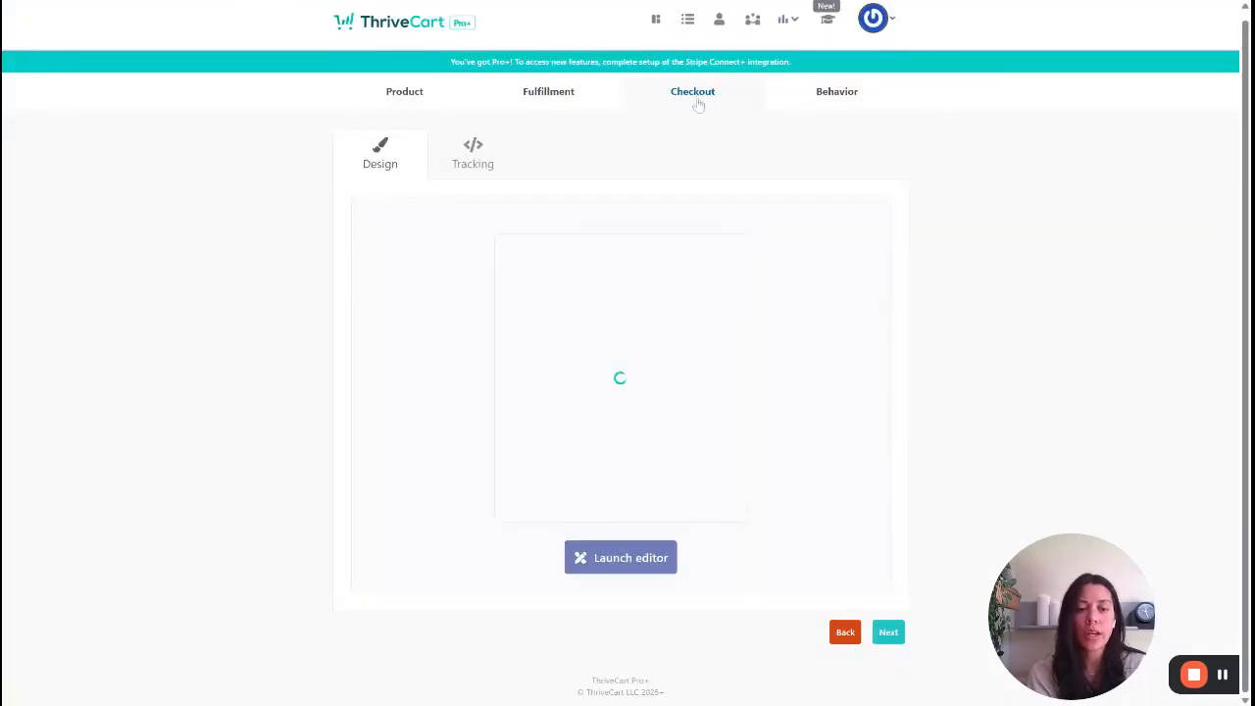
click(488, 165)
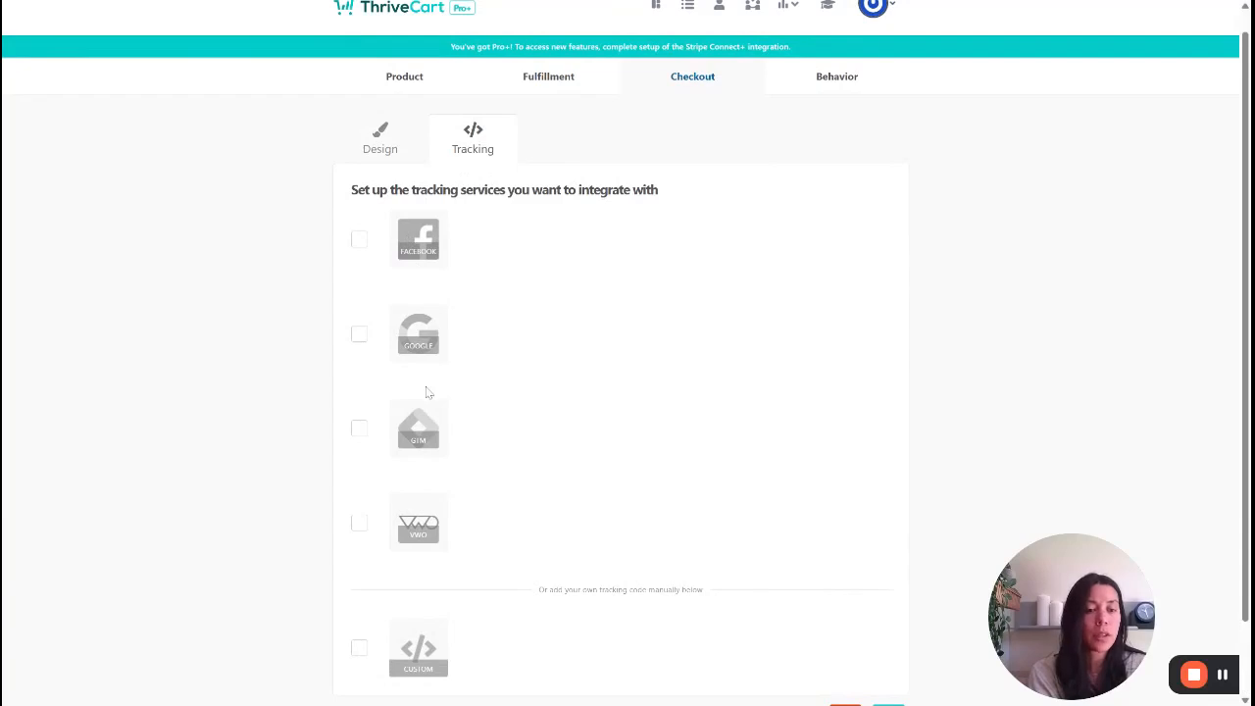
scroll(435, 383, down, 2)
scroll(435, 382, up, 1)
scroll(435, 382, up, 1)
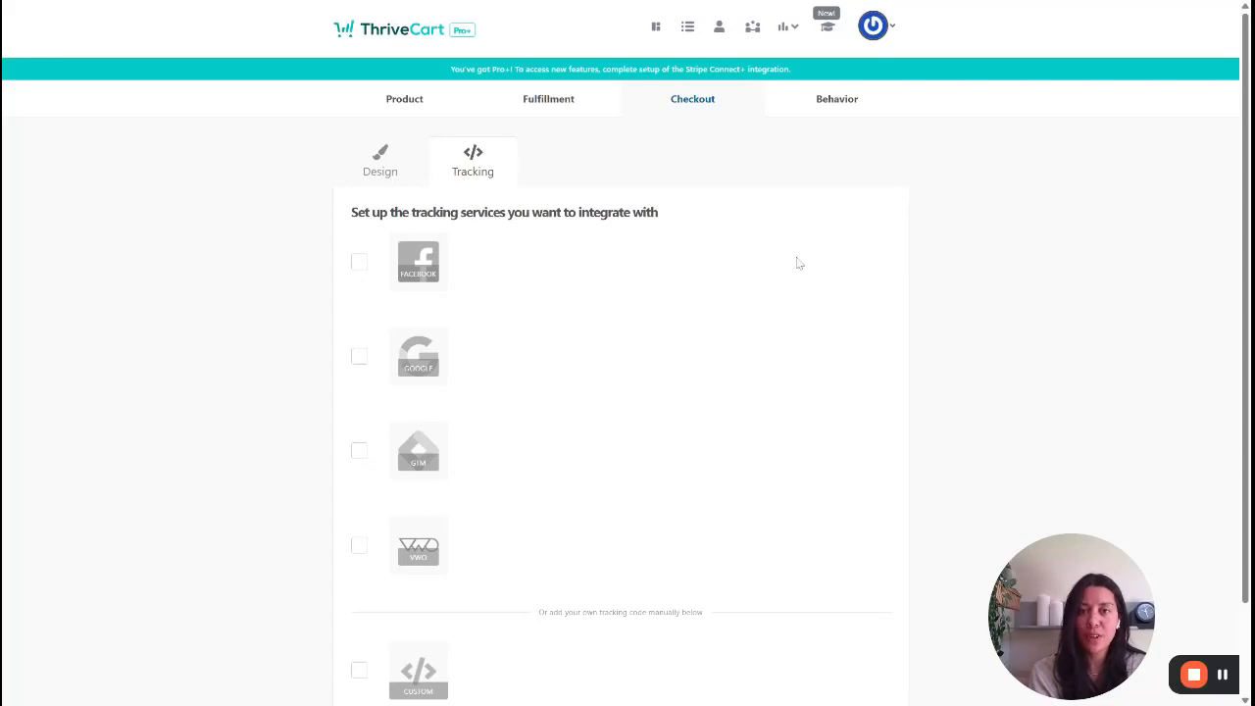
- Continue to the behavior rules without adding one, save the product and copy its checkout URL
scroll(816, 272, down, 2)
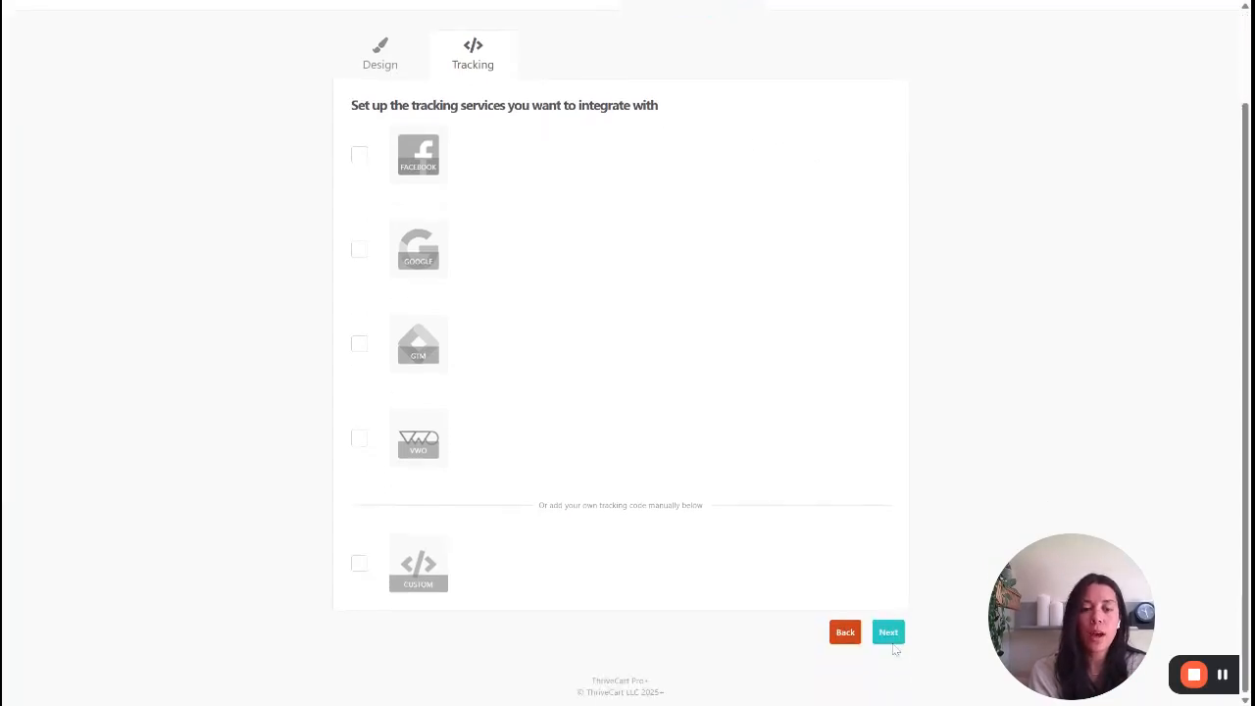
click(888, 635)
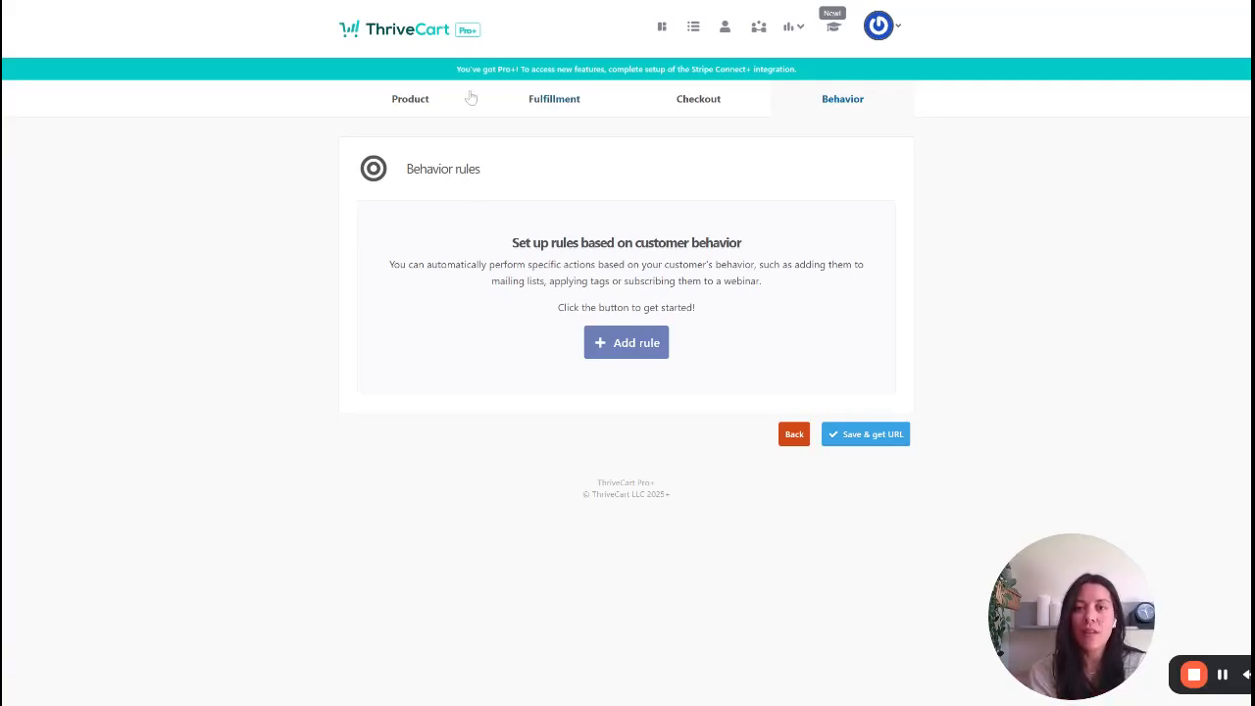
click(895, 438)
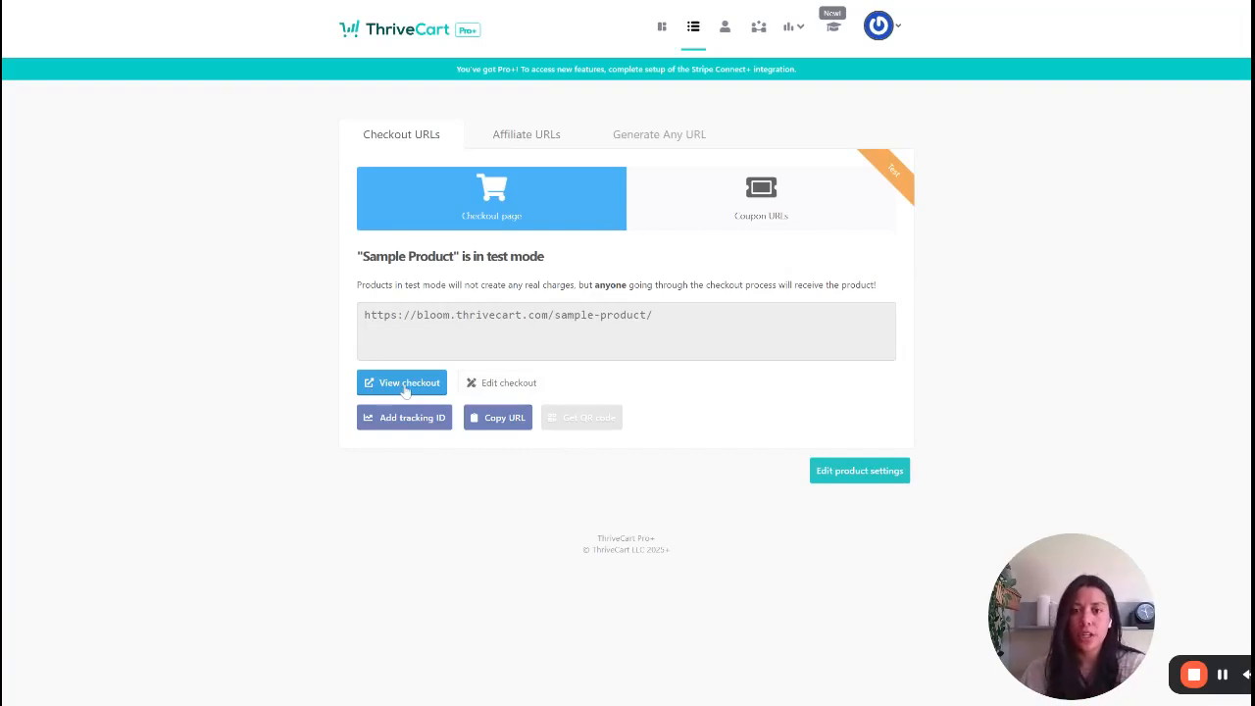
click(498, 422)
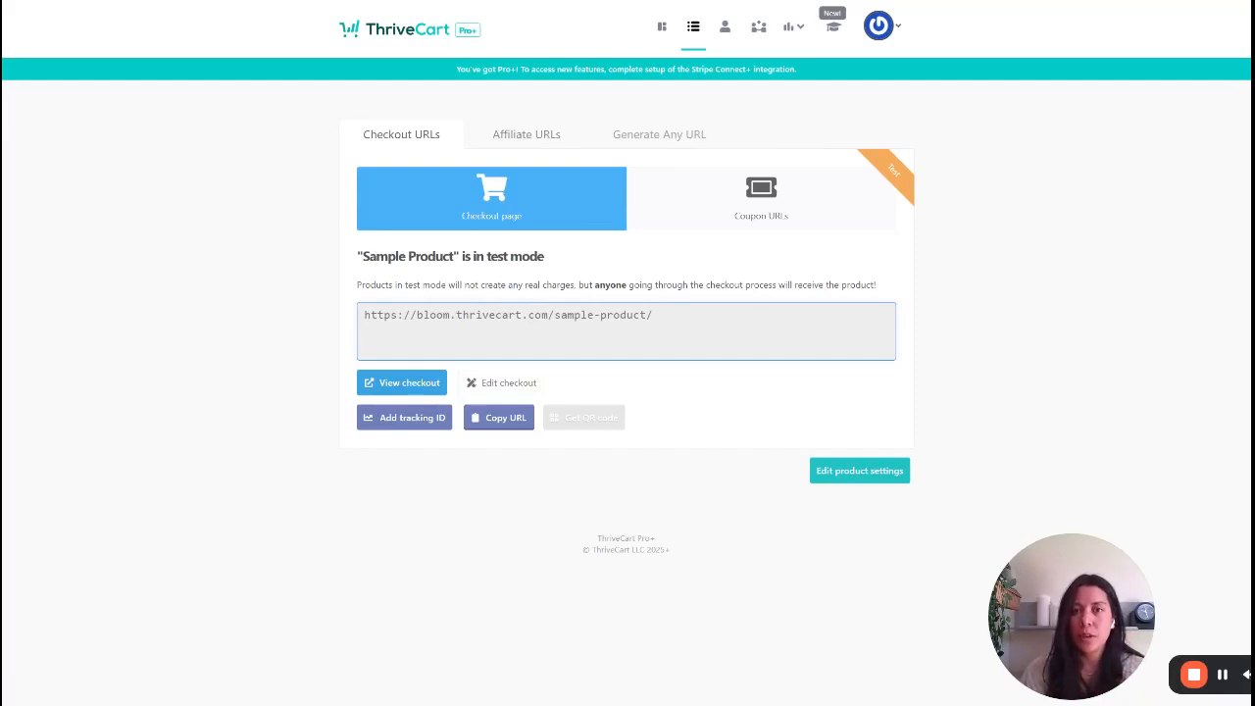
- Reopen Sample Product from the product list for editing, set its status to Live and save it
click(694, 30)
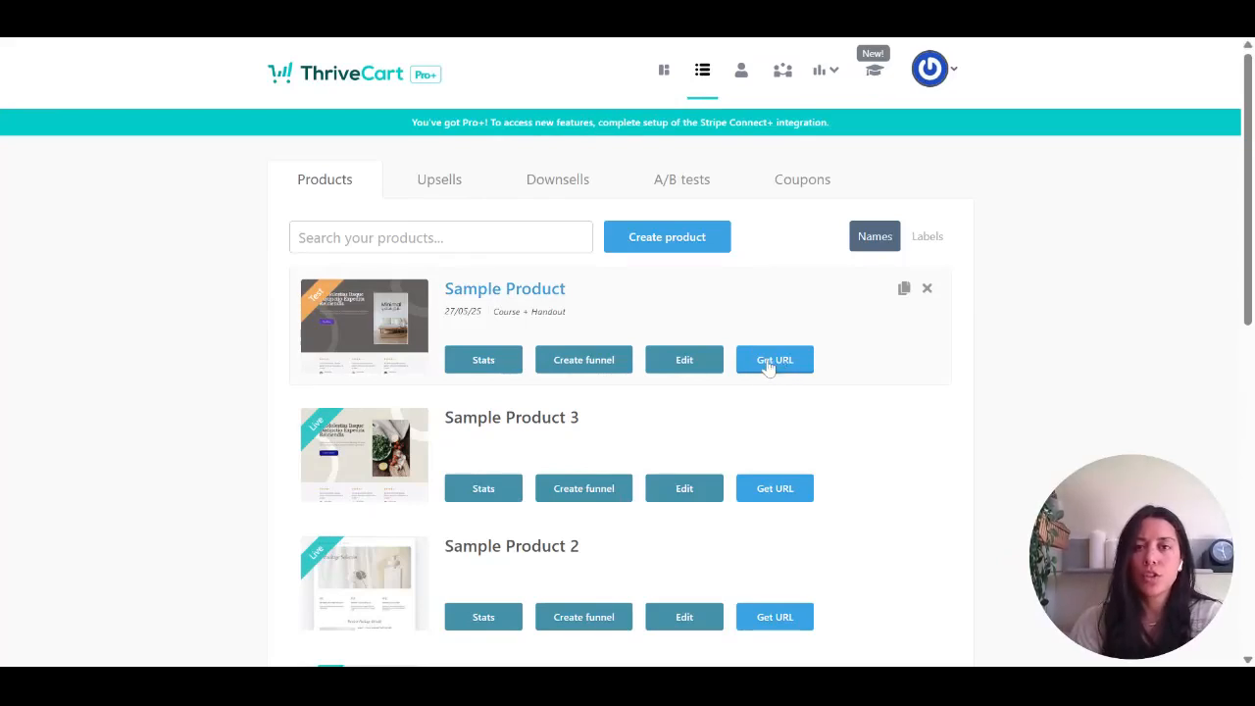
click(698, 364)
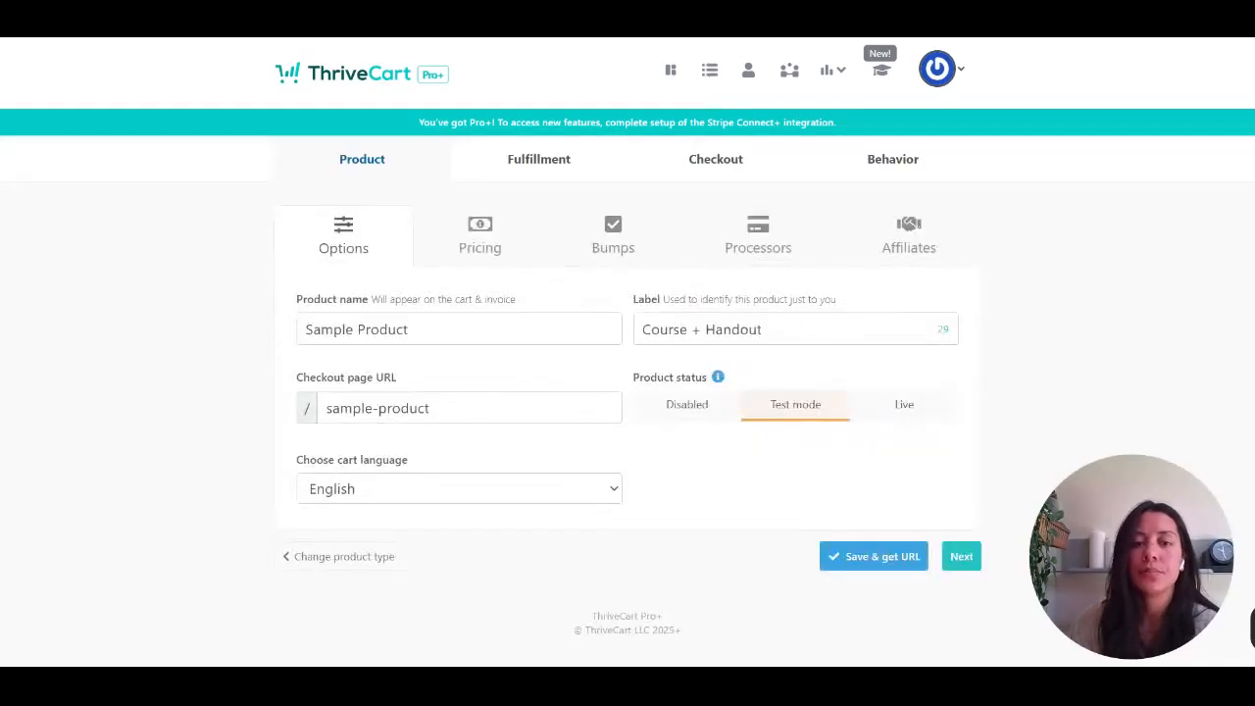
click(922, 416)
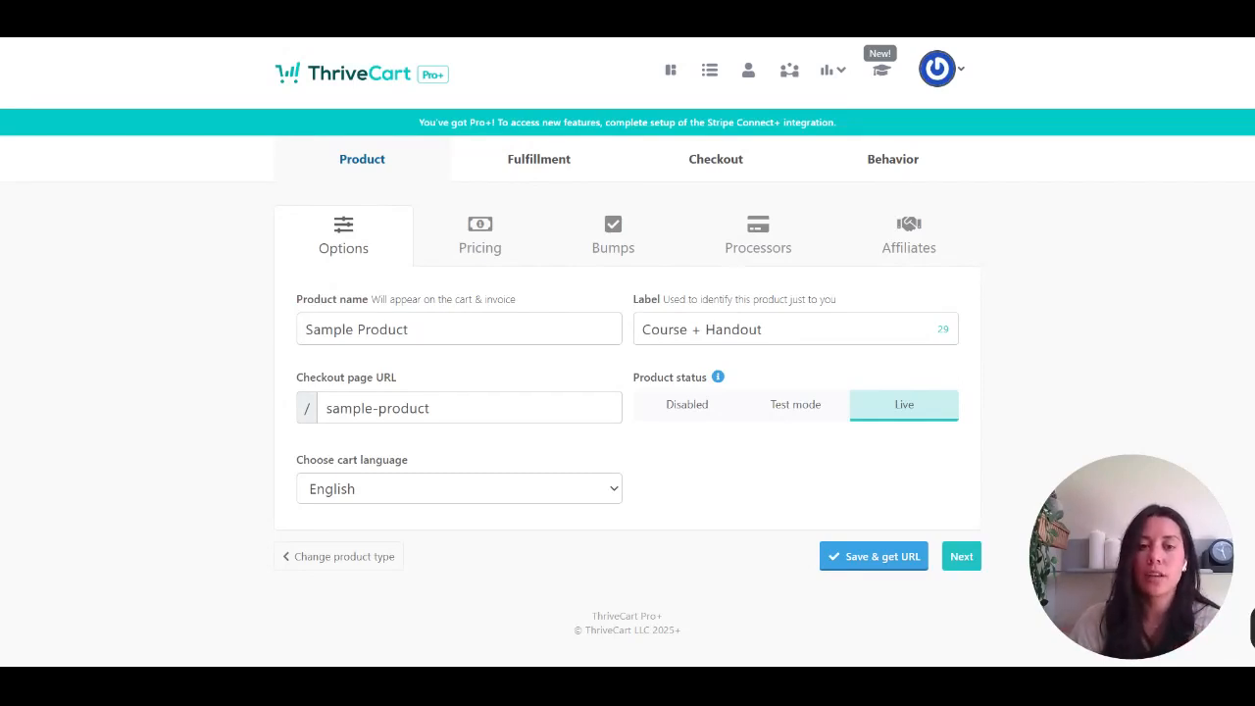
click(879, 569)
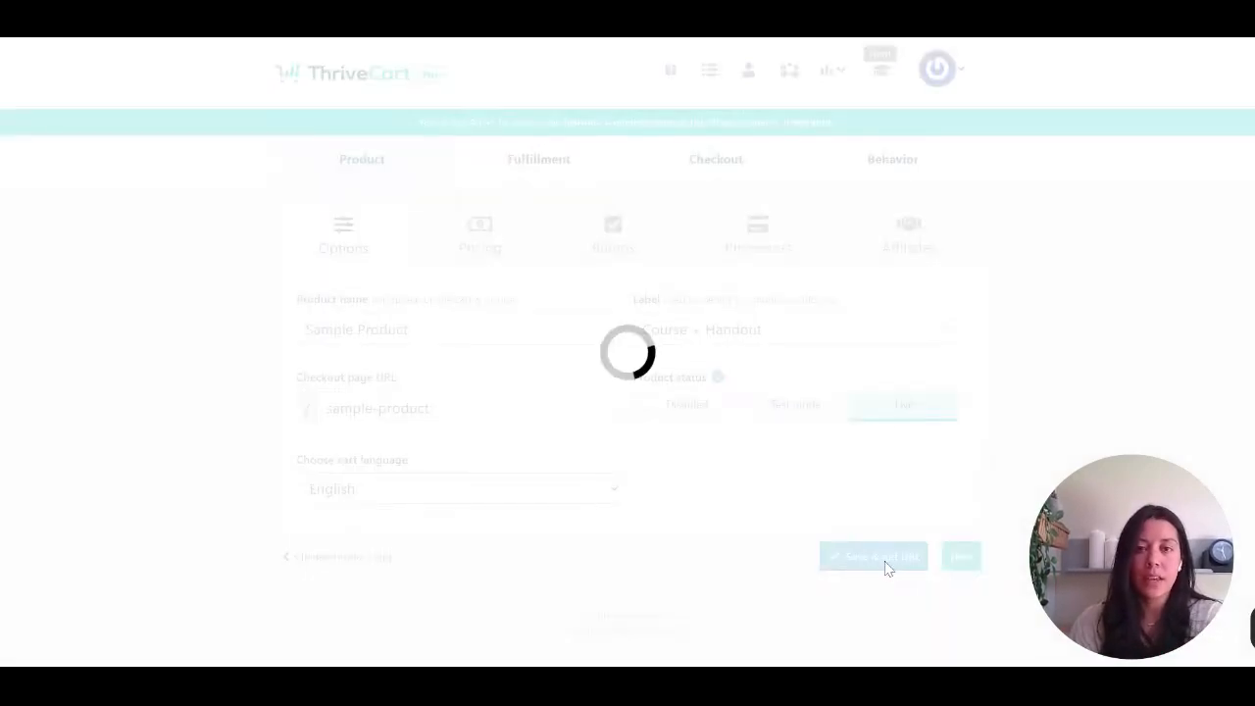